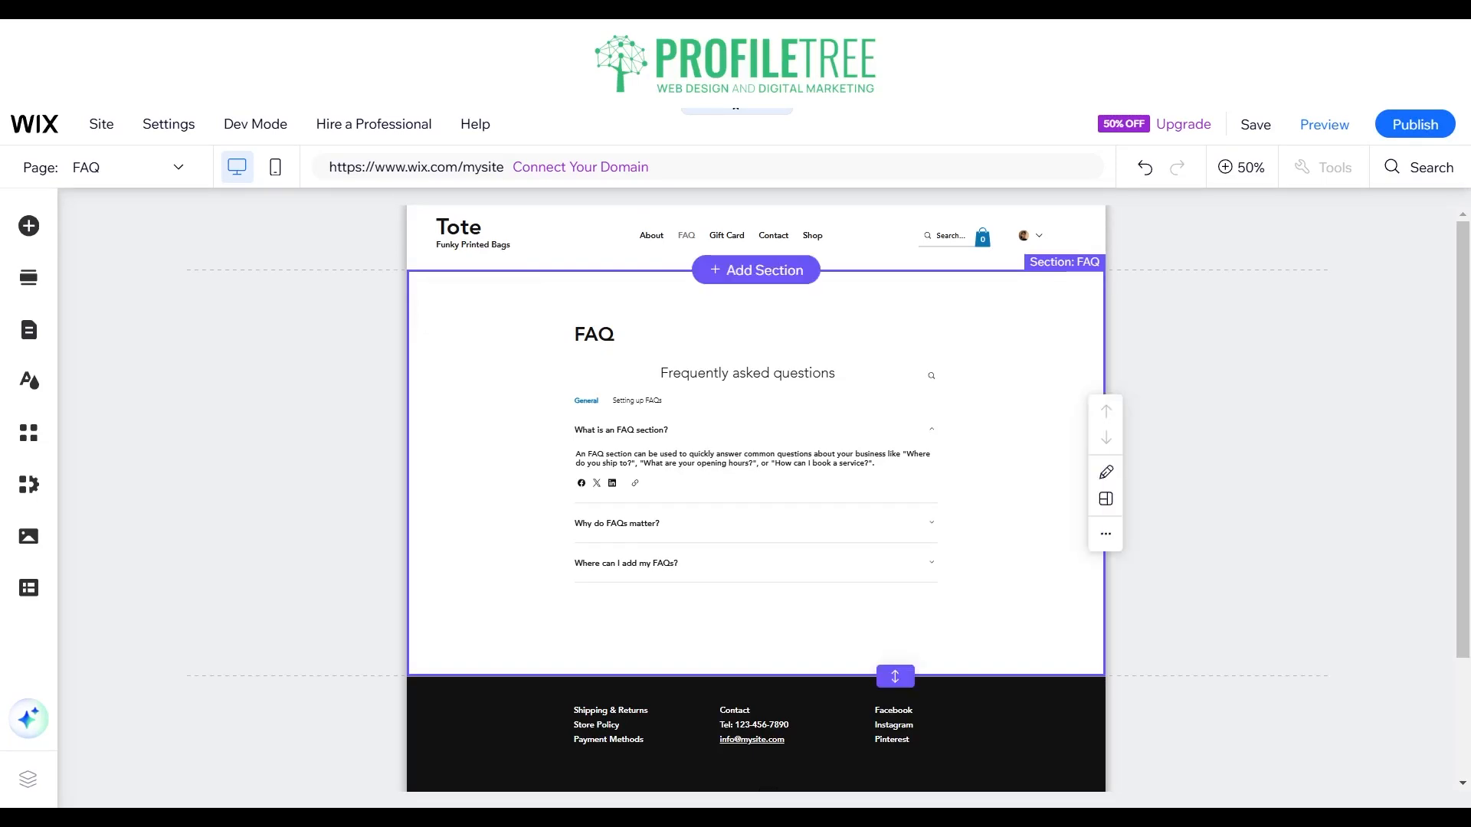
Step: Open the SEO basics settings of the FAQ page from the site's page list
{"action": "mouse_move", "coordinate": [35, 124]}
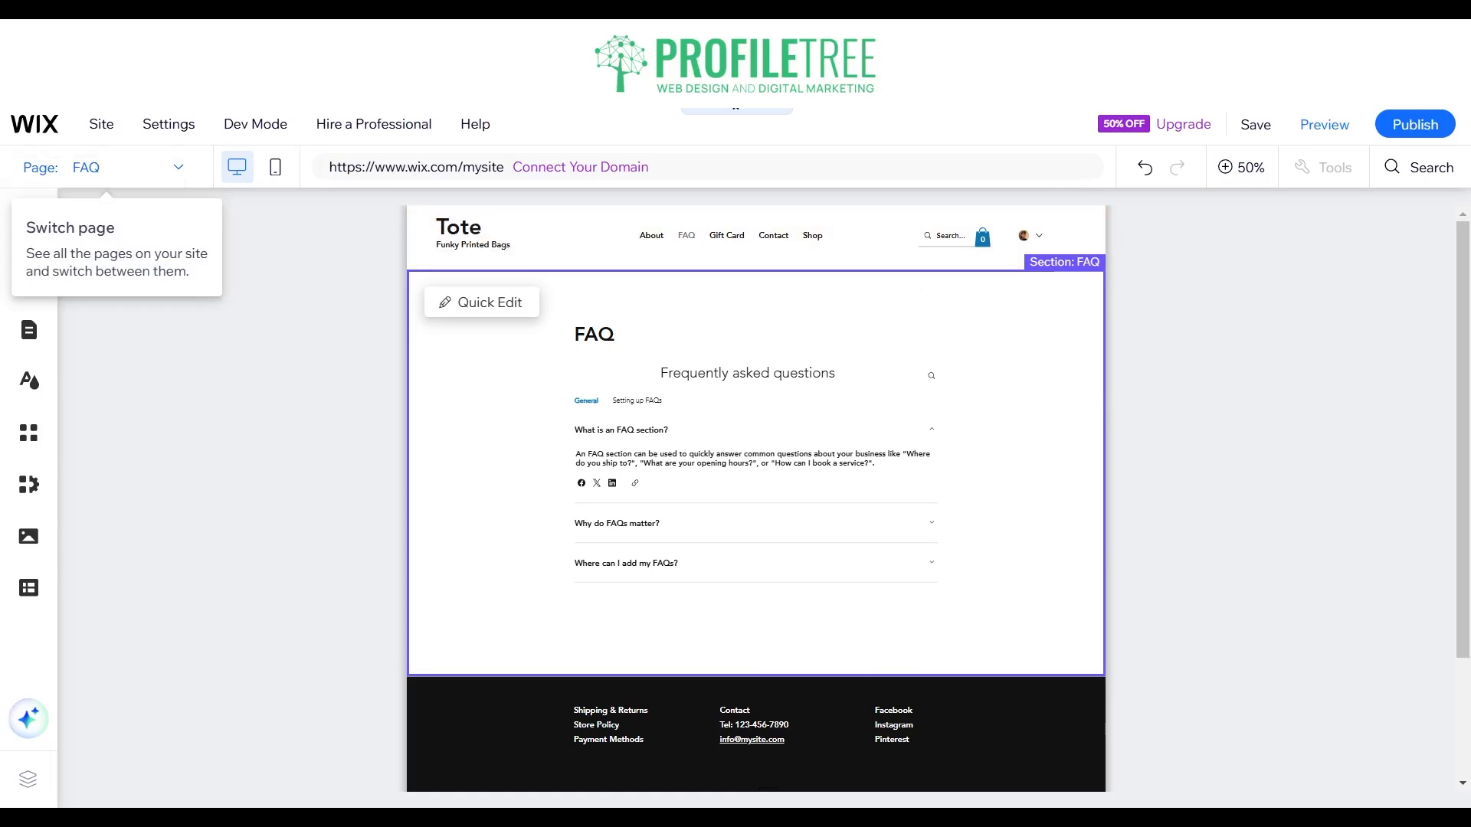
{"action": "left_click", "coordinate": [126, 167]}
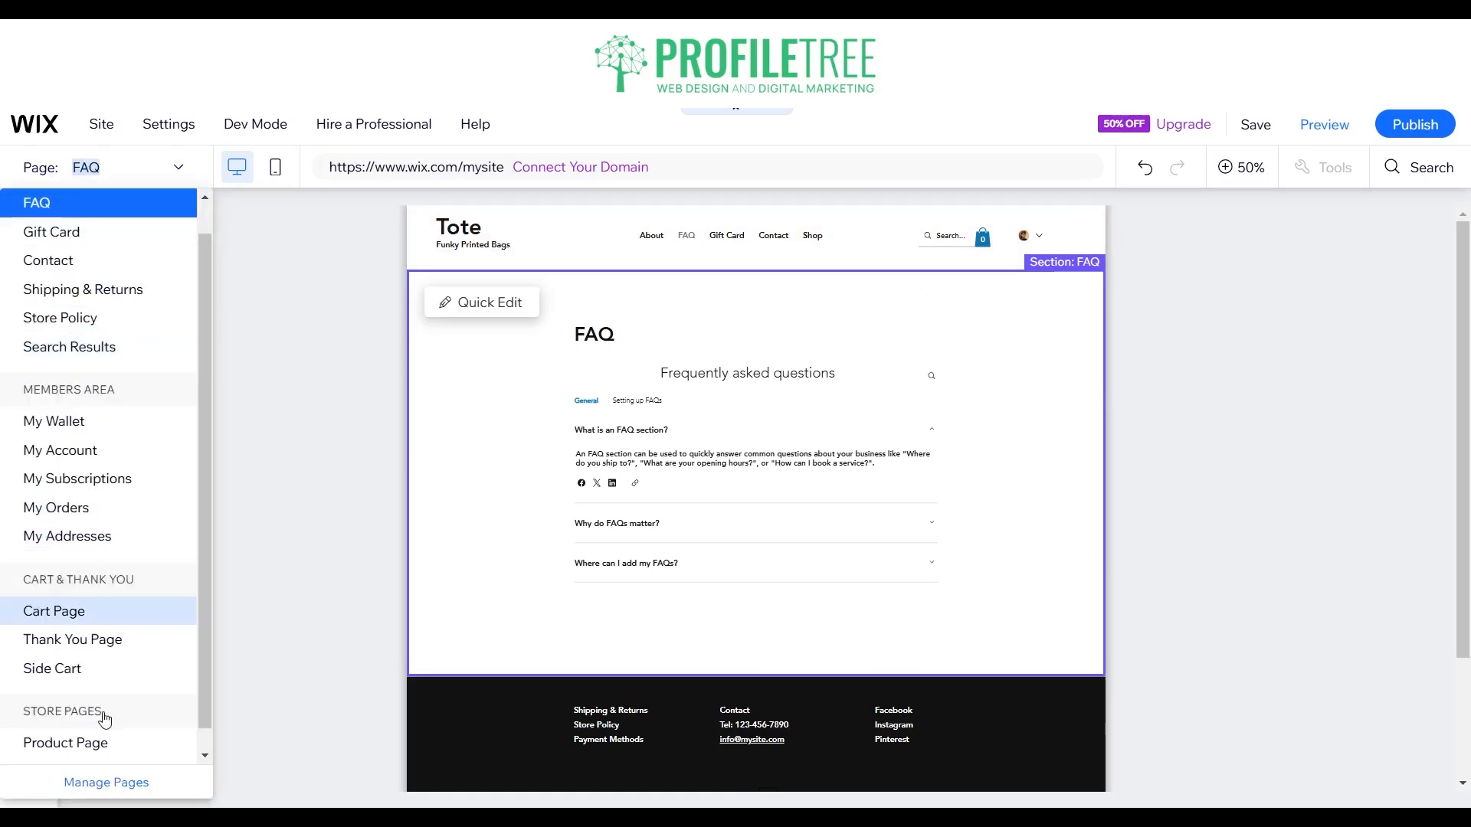
{"action": "left_click", "coordinate": [101, 781]}
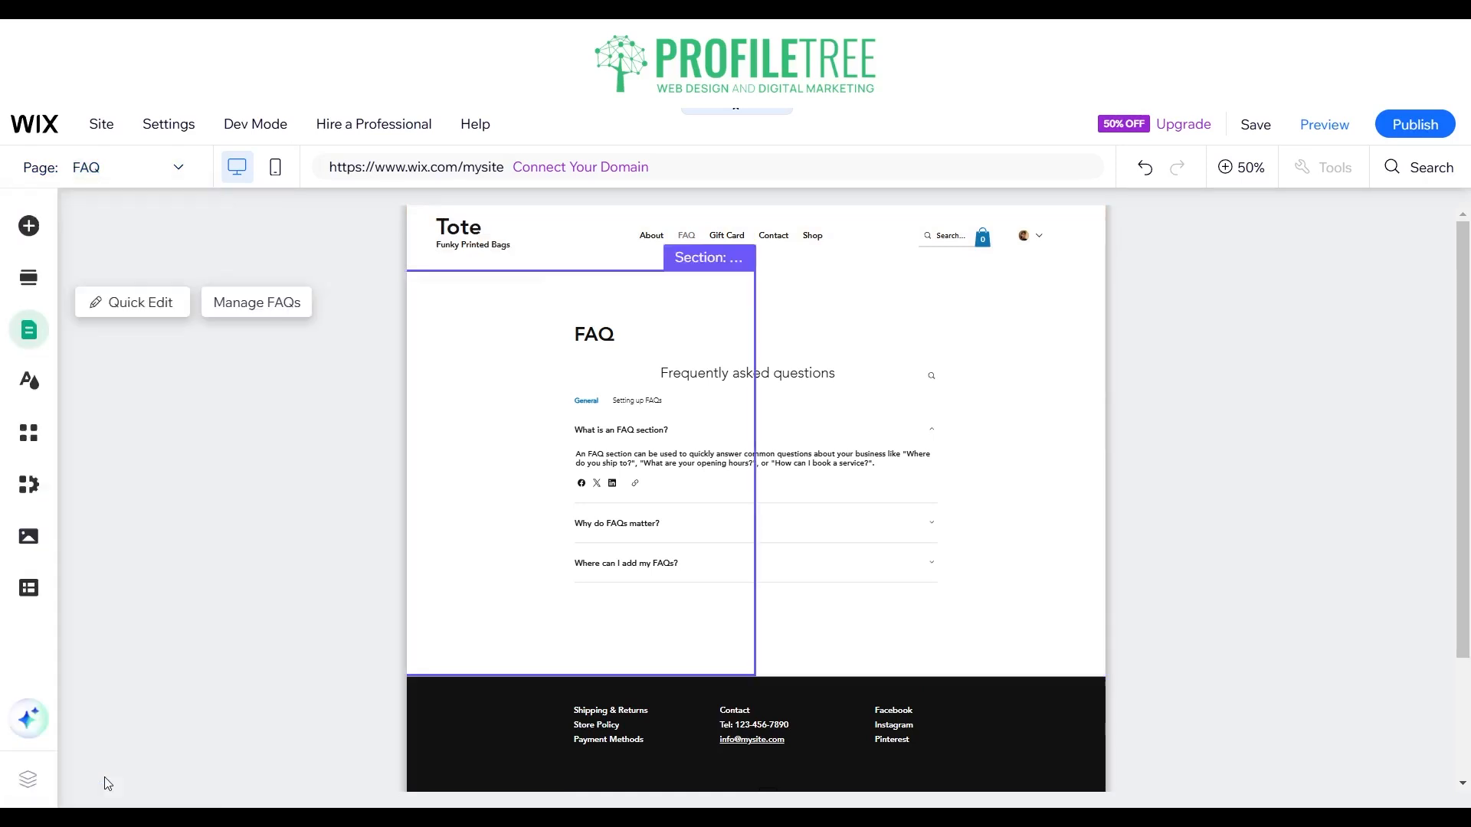
{"action": "left_click", "coordinate": [34, 335]}
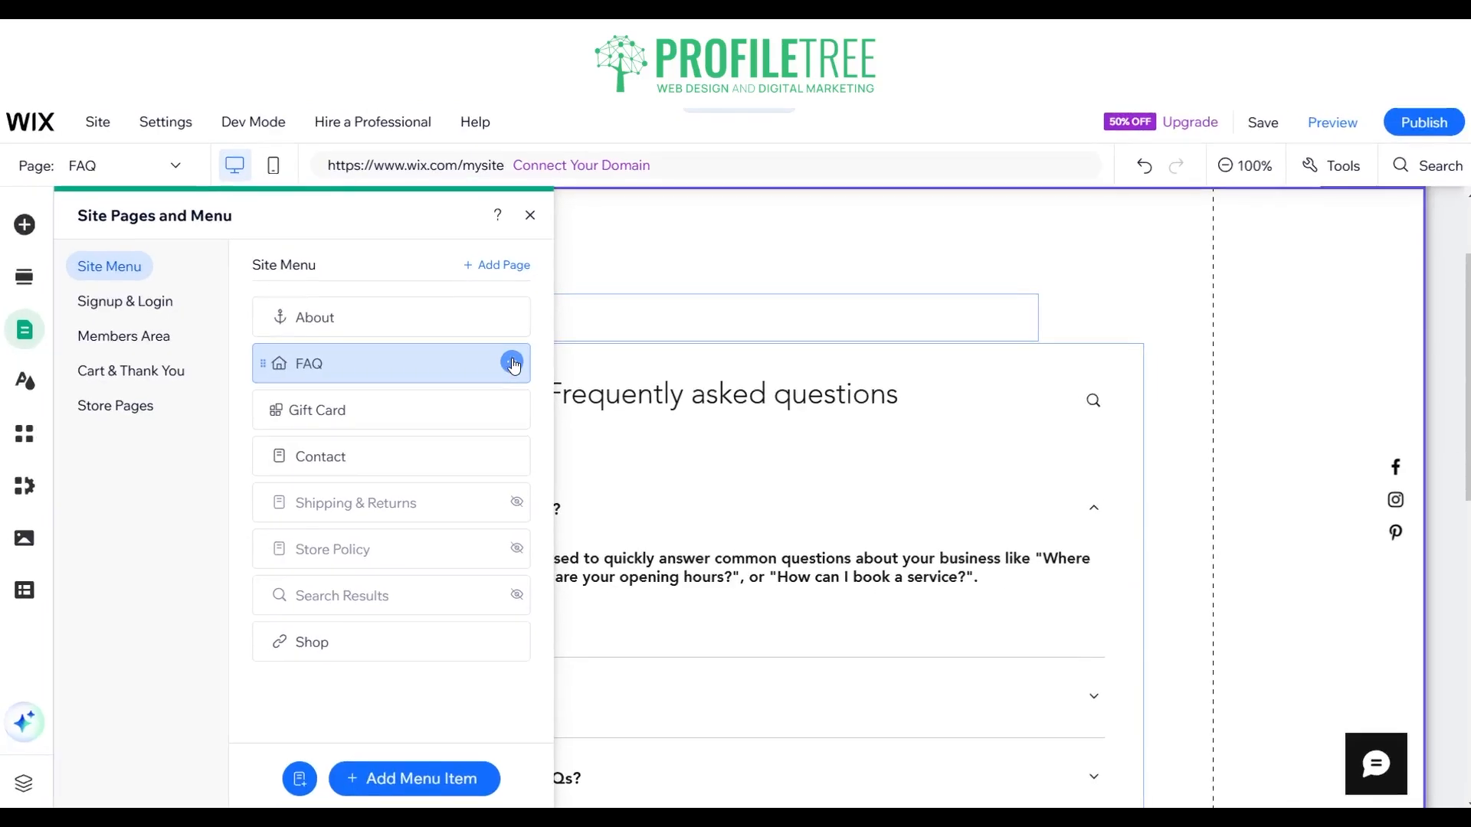
{"action": "left_click", "coordinate": [511, 364]}
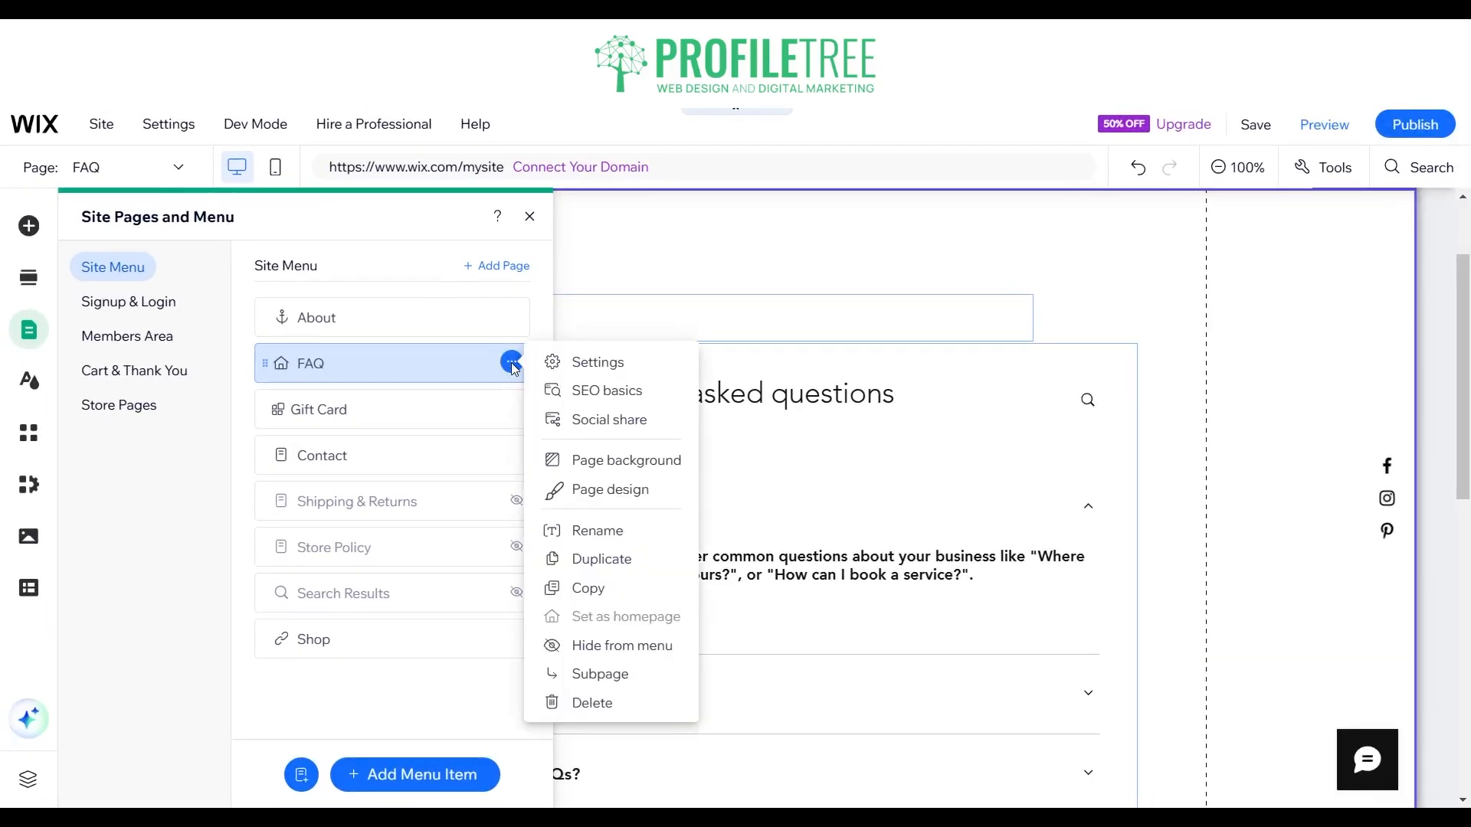
{"action": "left_click", "coordinate": [594, 399]}
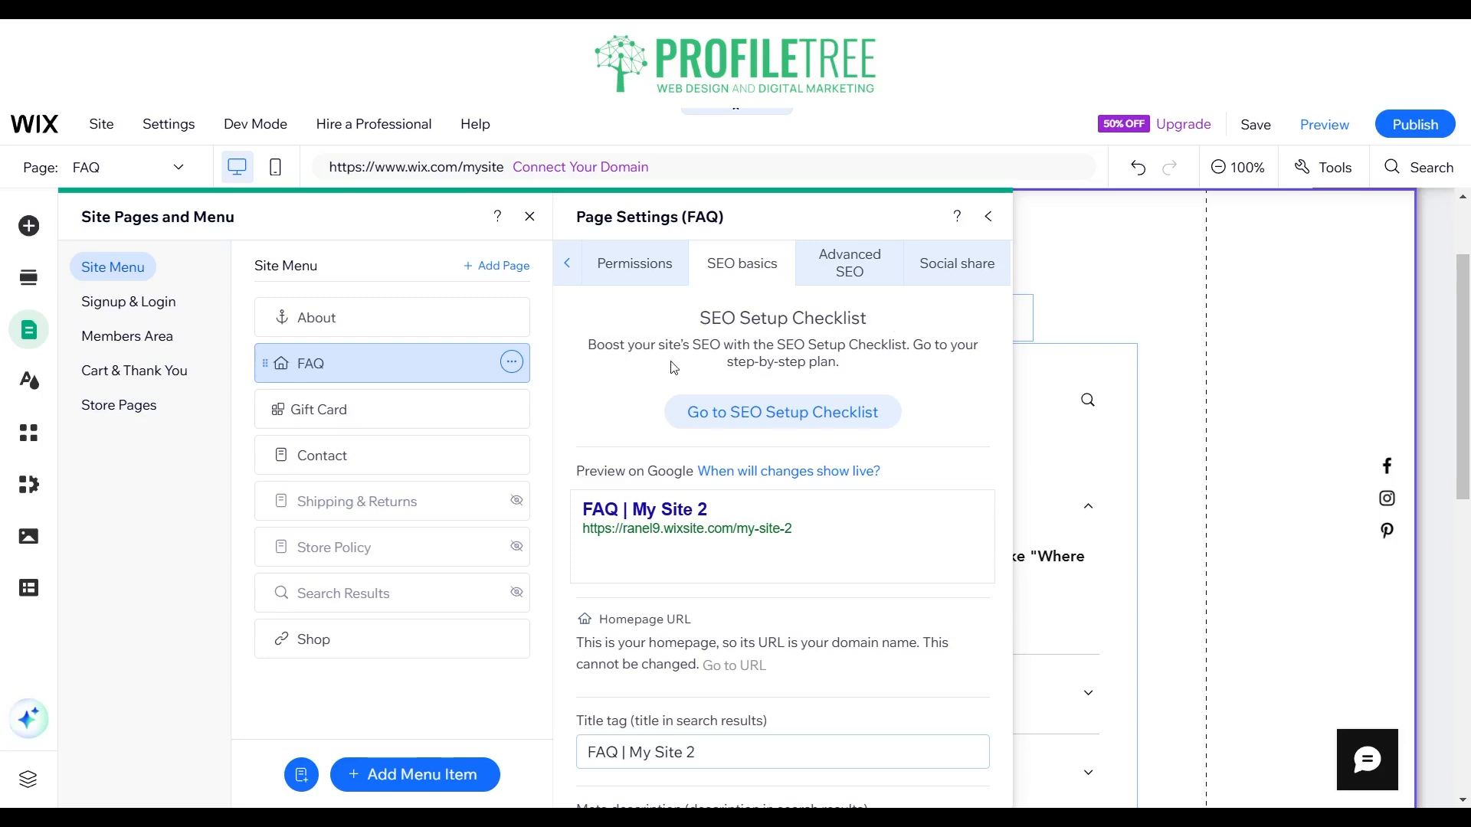
Step: Change the FAQ page's title tag to "FAQ | ProfileTree"
{"action": "scroll", "coordinate": [674, 368], "scroll_direction": "down", "scroll_amount": 4}
{"action": "scroll", "coordinate": [715, 396], "scroll_direction": "up", "scroll_amount": 4}
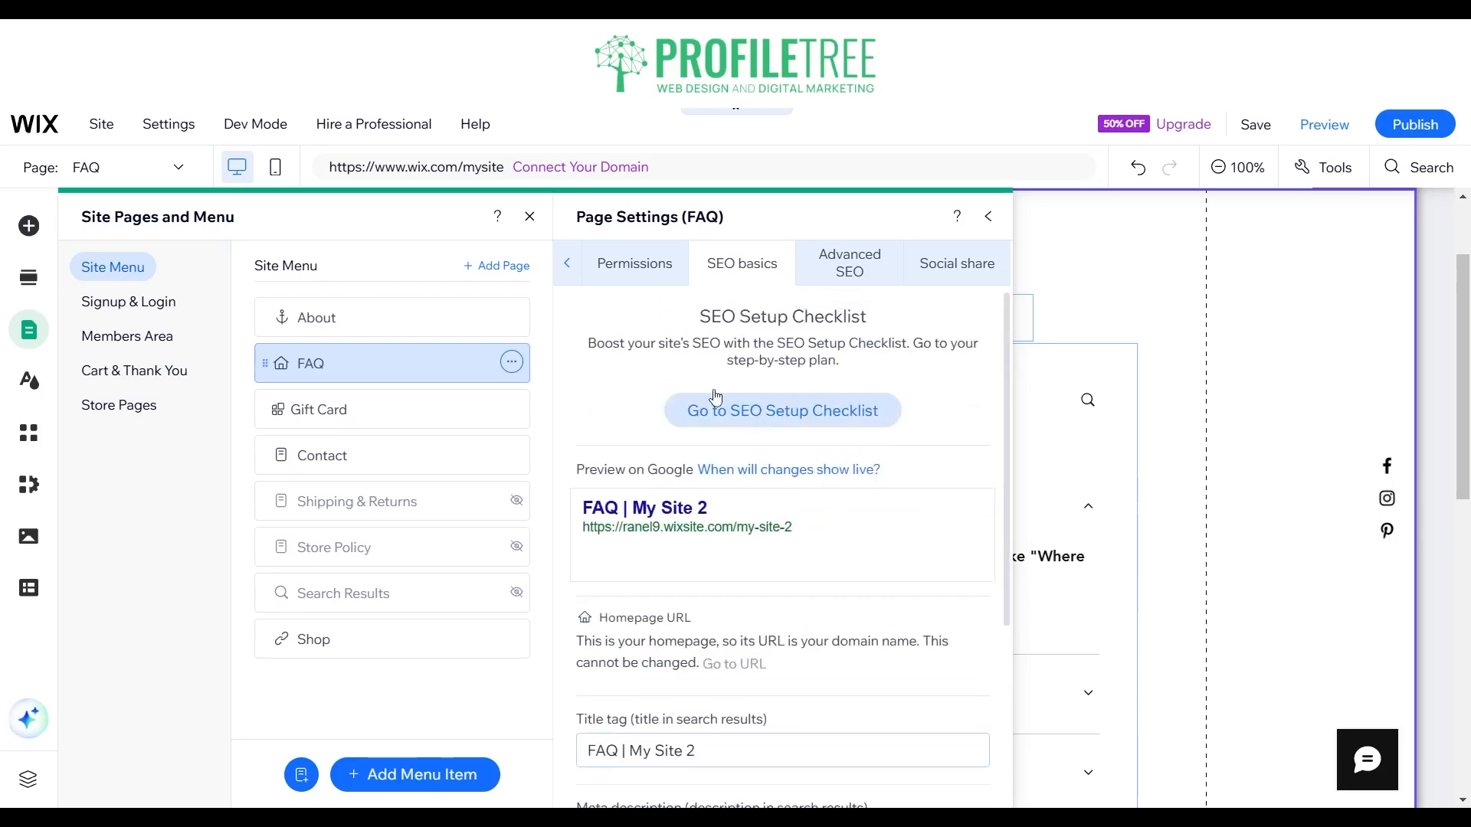
{"action": "scroll", "coordinate": [715, 396], "scroll_direction": "down", "scroll_amount": 4}
{"action": "left_click", "coordinate": [628, 466]}
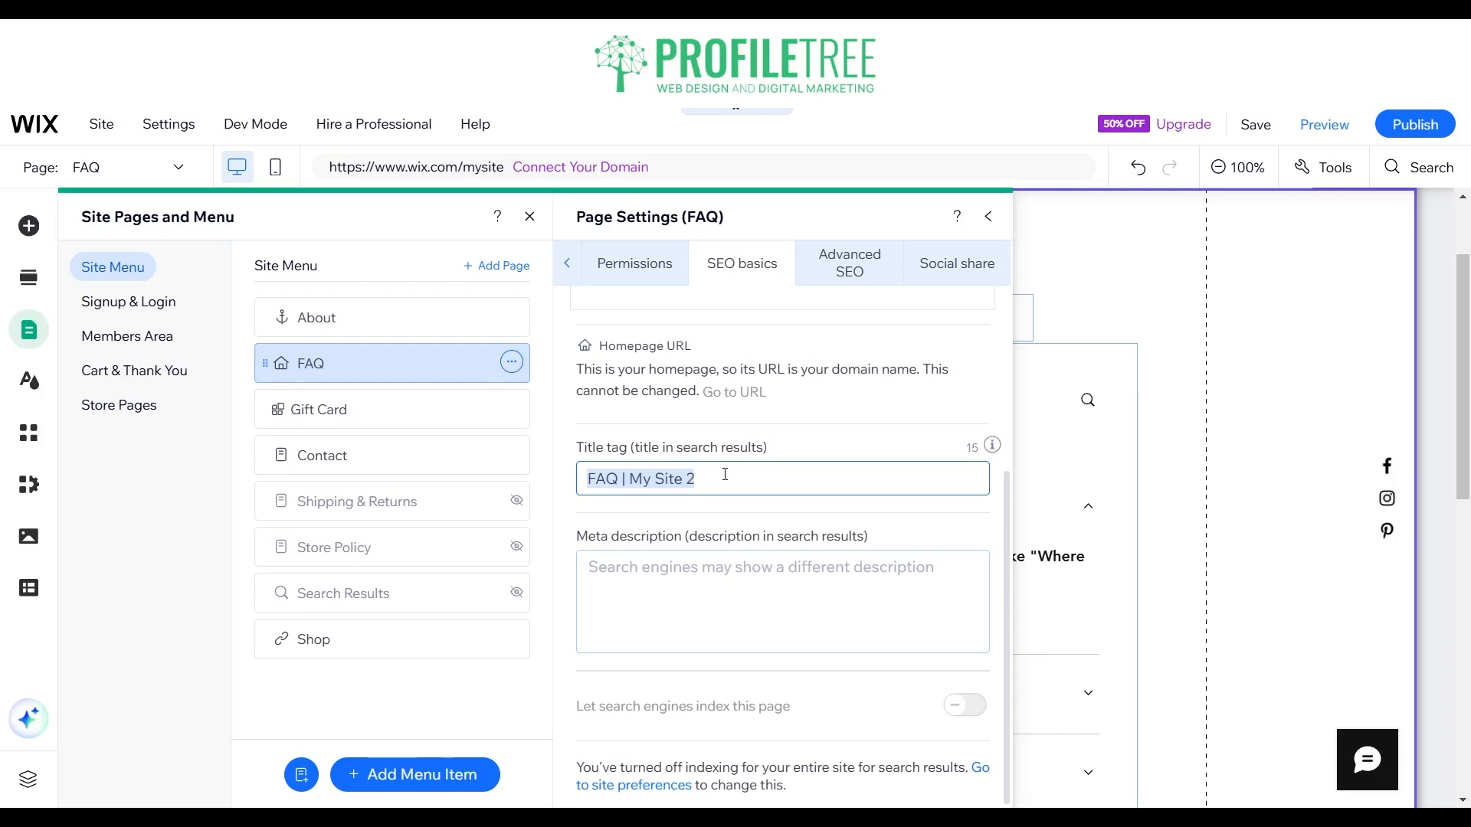
{"action": "left_click", "coordinate": [691, 479]}
{"action": "key", "text": "BackSpace"}
{"action": "key", "text": "BackSpace"}
{"action": "key", "text": "BackSpace"}
{"action": "key", "text": "BackSpace"}
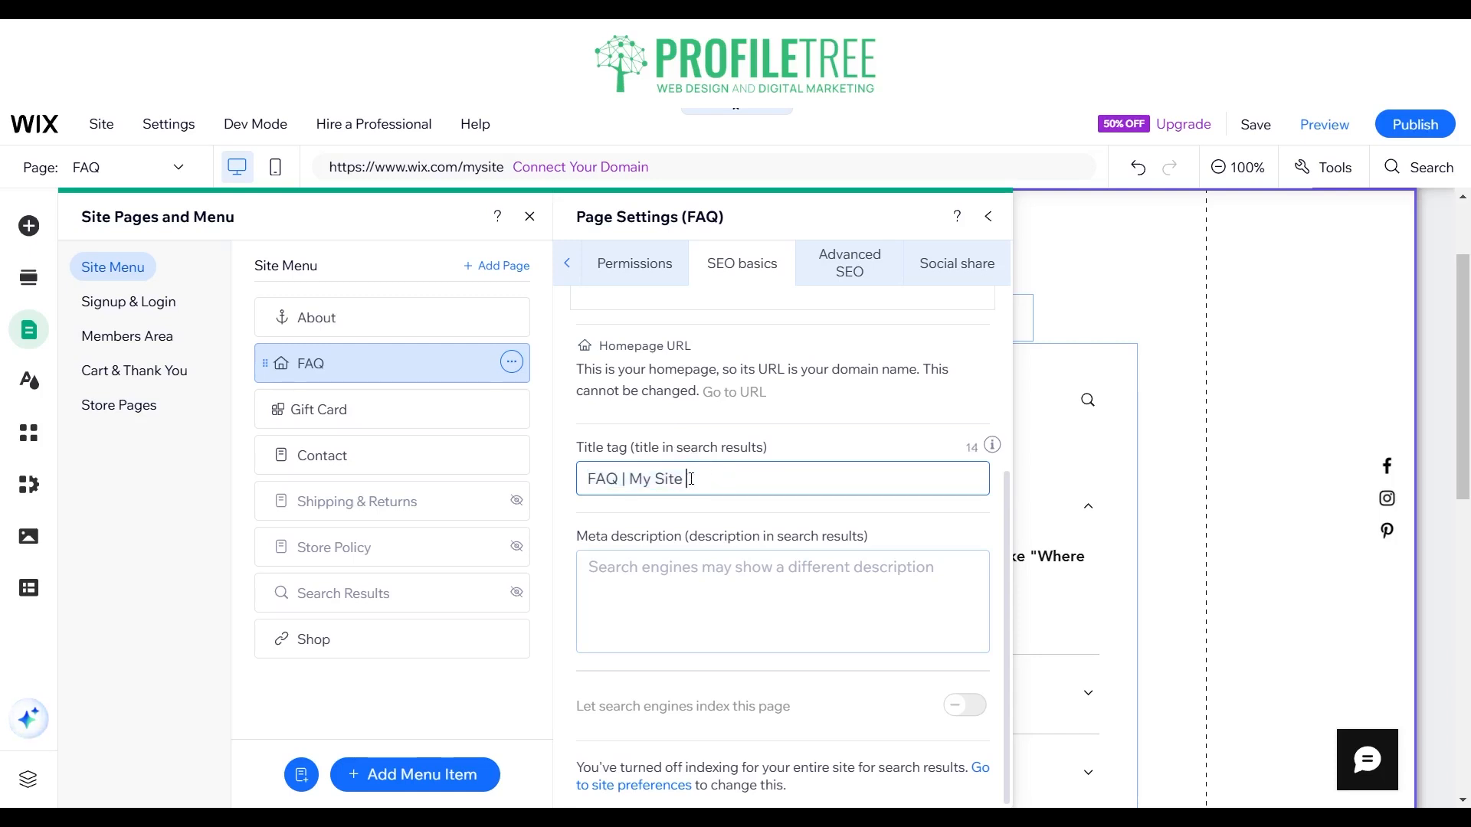
{"action": "key", "text": "BackSpace"}
{"action": "key", "text": "BackSpace"}
{"action": "key", "text": "BackSpace"}
{"action": "key", "text": "BackSpace"}
{"action": "key", "text": "BackSpace"}
{"action": "type", "text": "ProfileTree"}
Step: Focus the FAQ page's meta description field and review the surrounding SEO basics options
{"action": "left_click", "coordinate": [707, 574]}
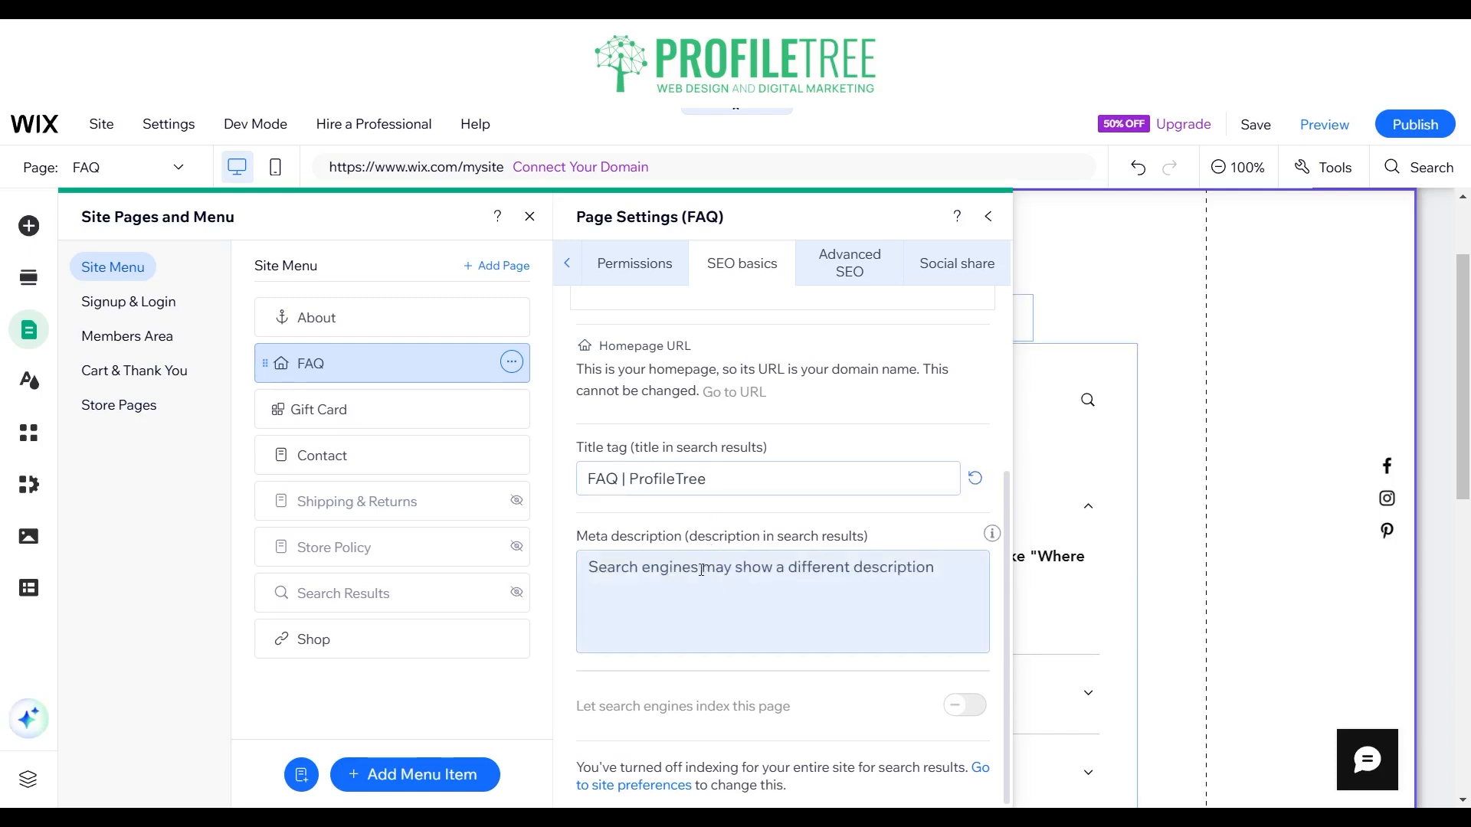
{"action": "left_click", "coordinate": [705, 572]}
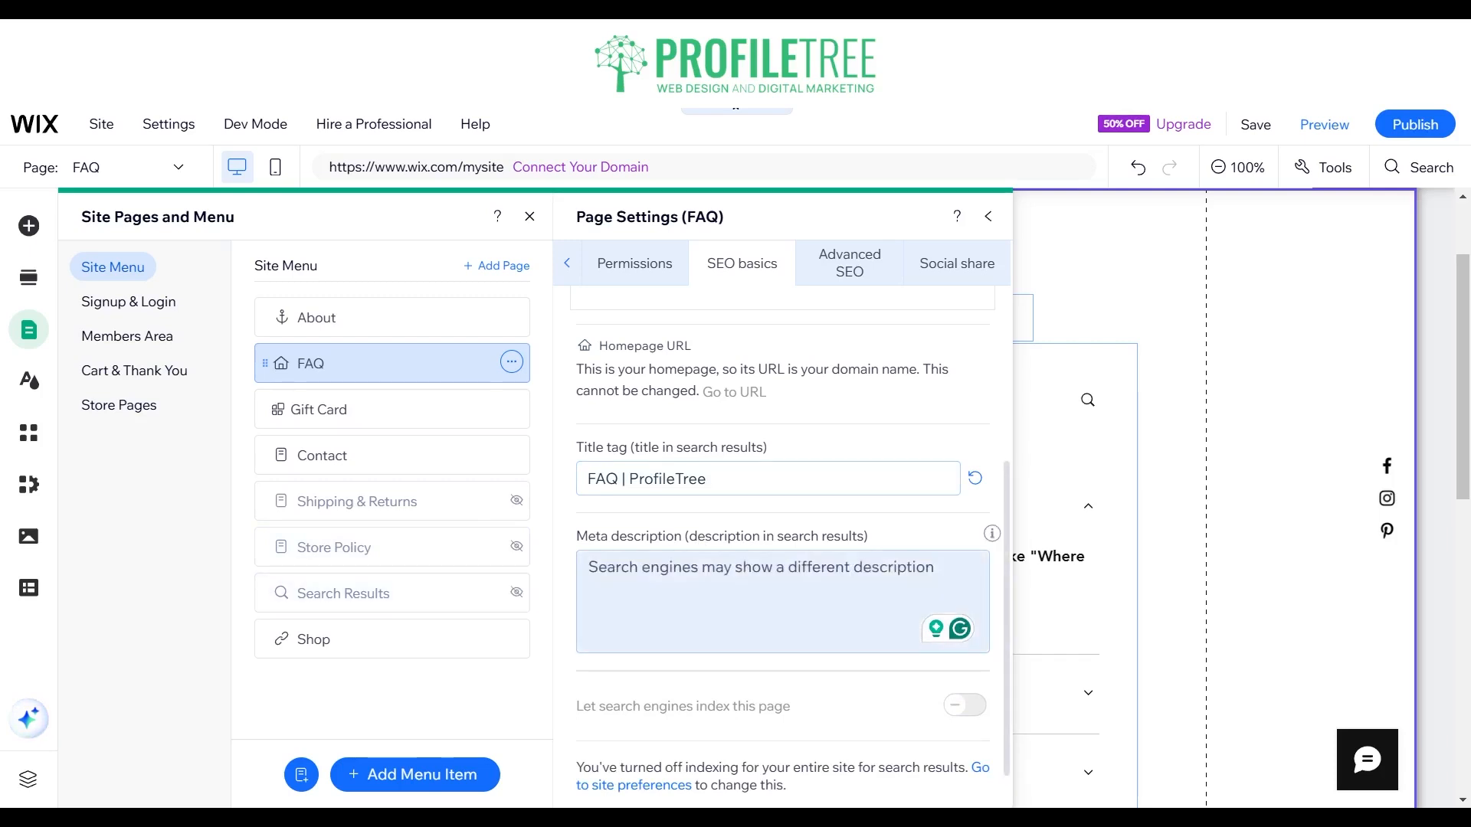
{"action": "left_click", "coordinate": [645, 577]}
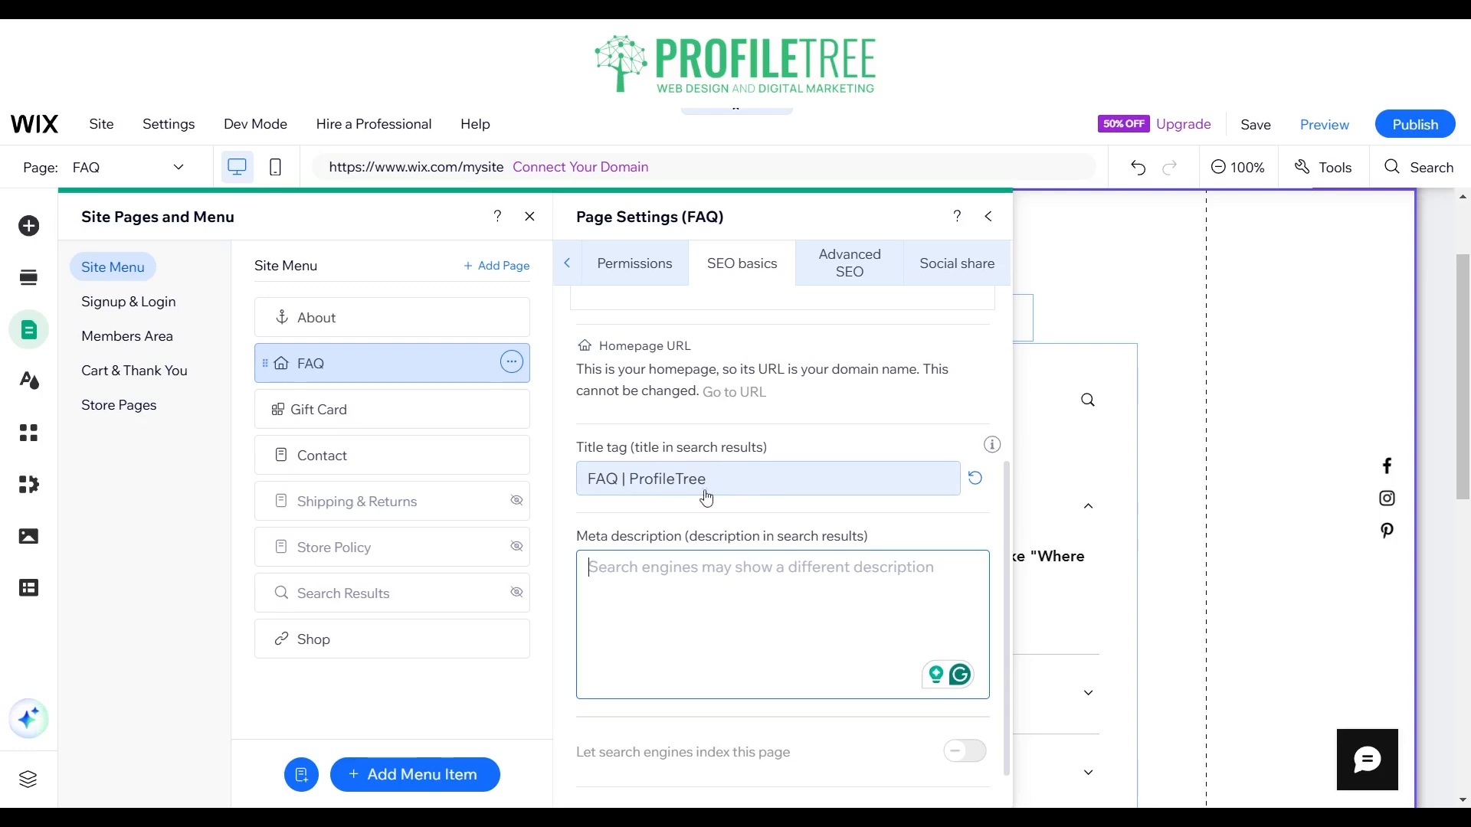
{"action": "scroll", "coordinate": [728, 525], "scroll_direction": "down", "scroll_amount": 1}
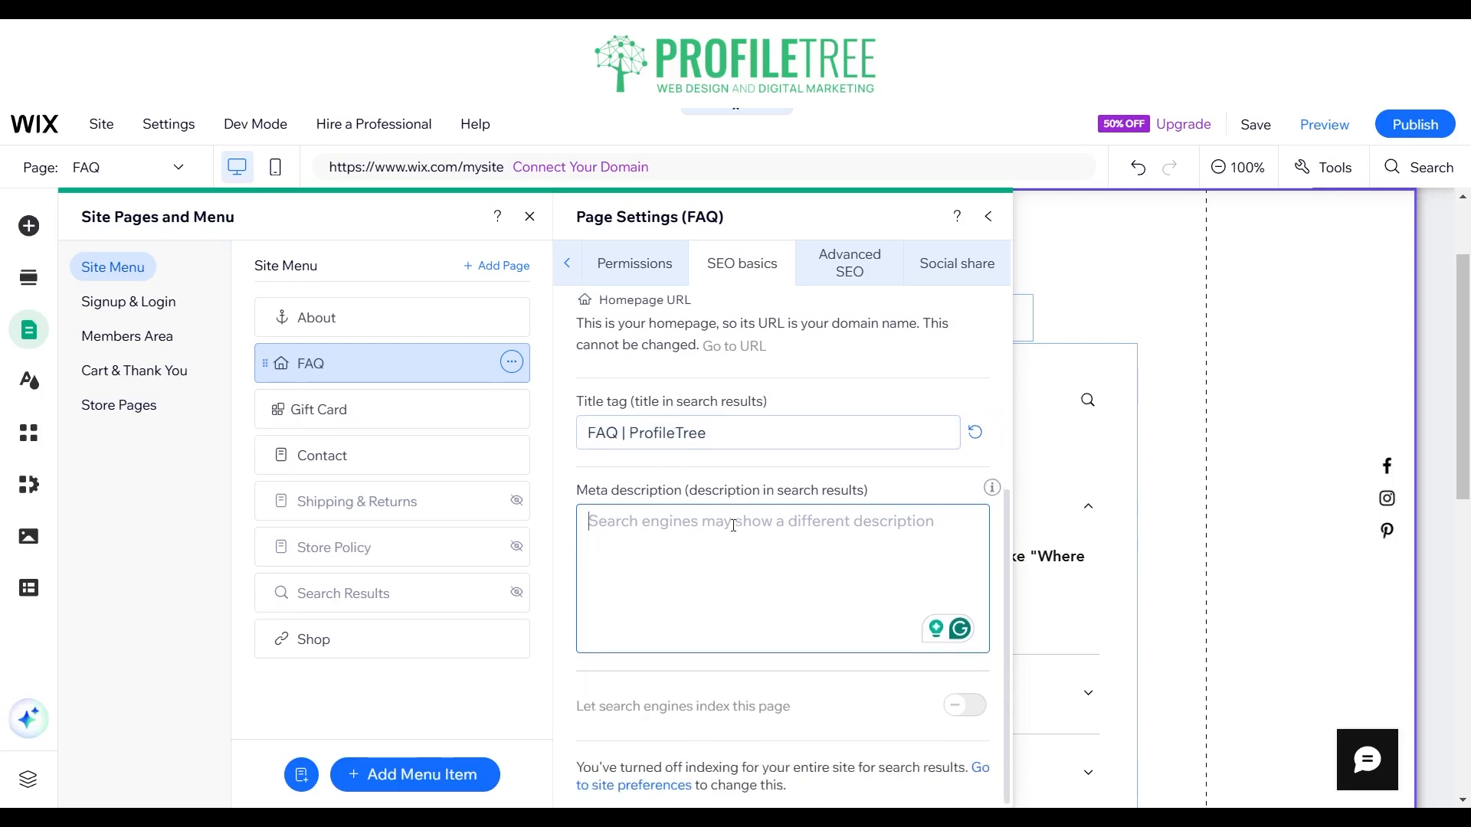
{"action": "scroll", "coordinate": [724, 521], "scroll_direction": "up", "scroll_amount": 2}
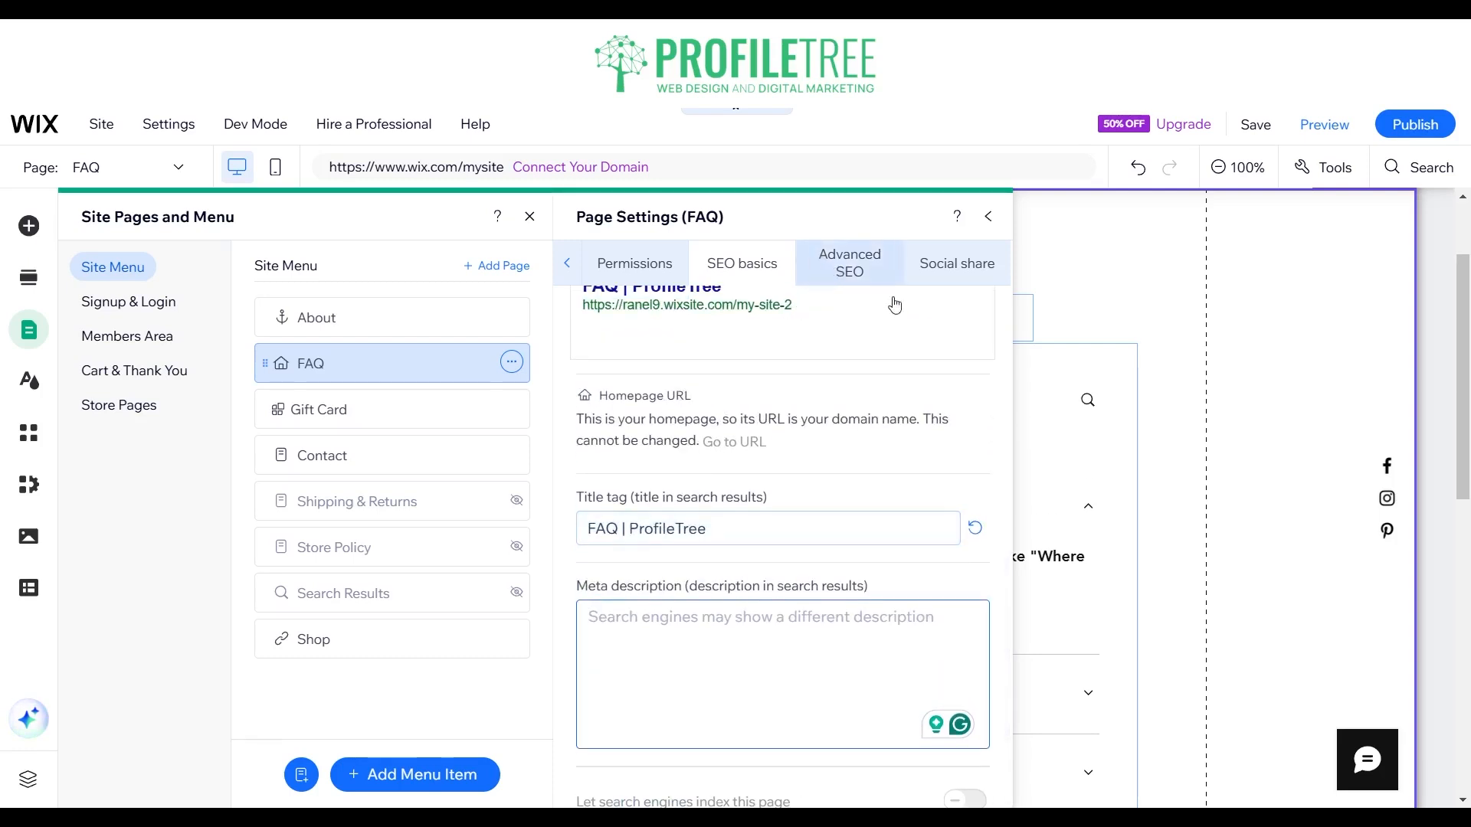
Step: Open the FAQ page's Advanced SEO settings and review the structured data markup and robots meta tag options
{"action": "left_click", "coordinate": [850, 276]}
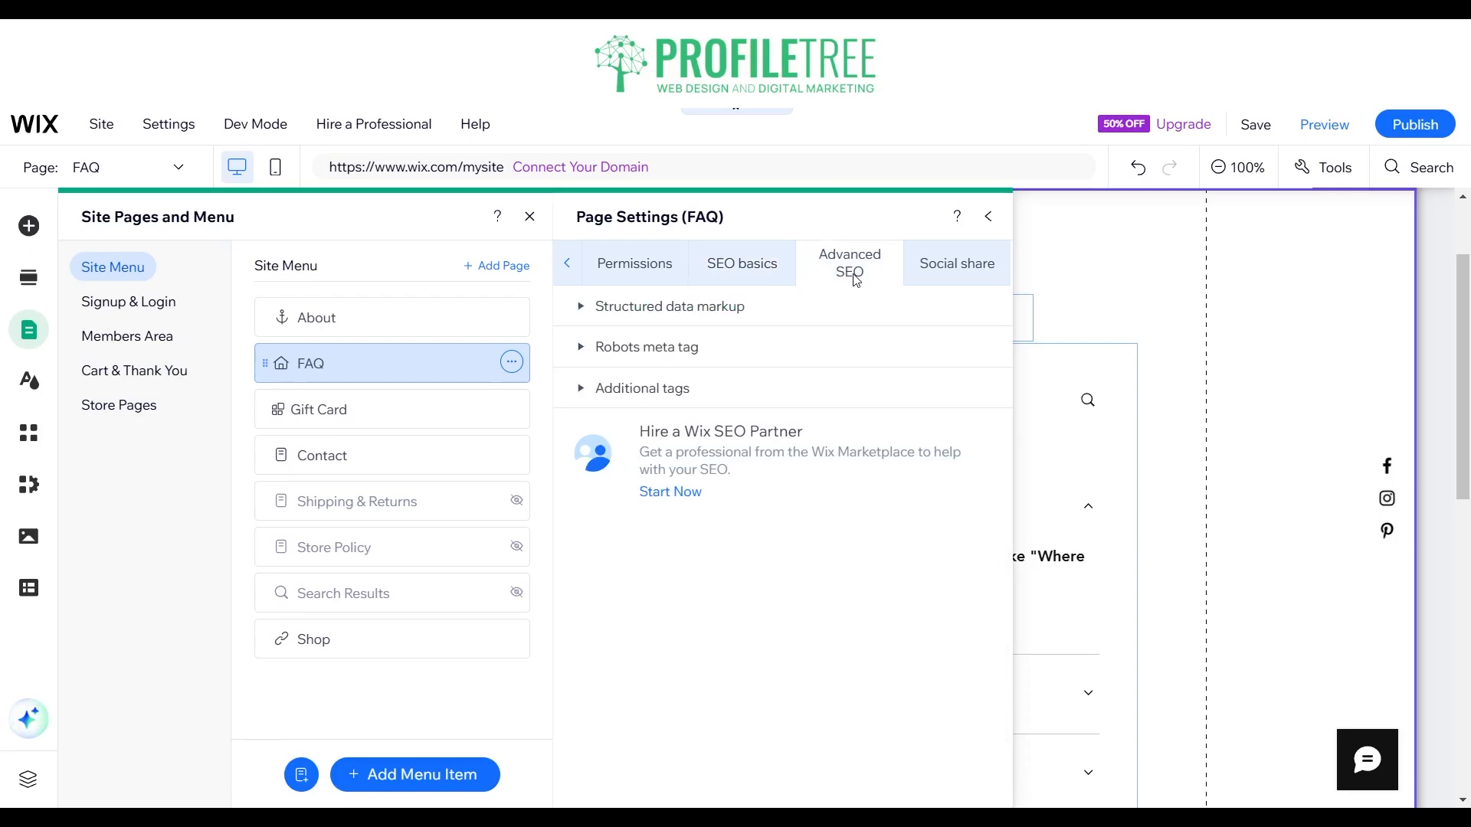
{"action": "left_click", "coordinate": [586, 316]}
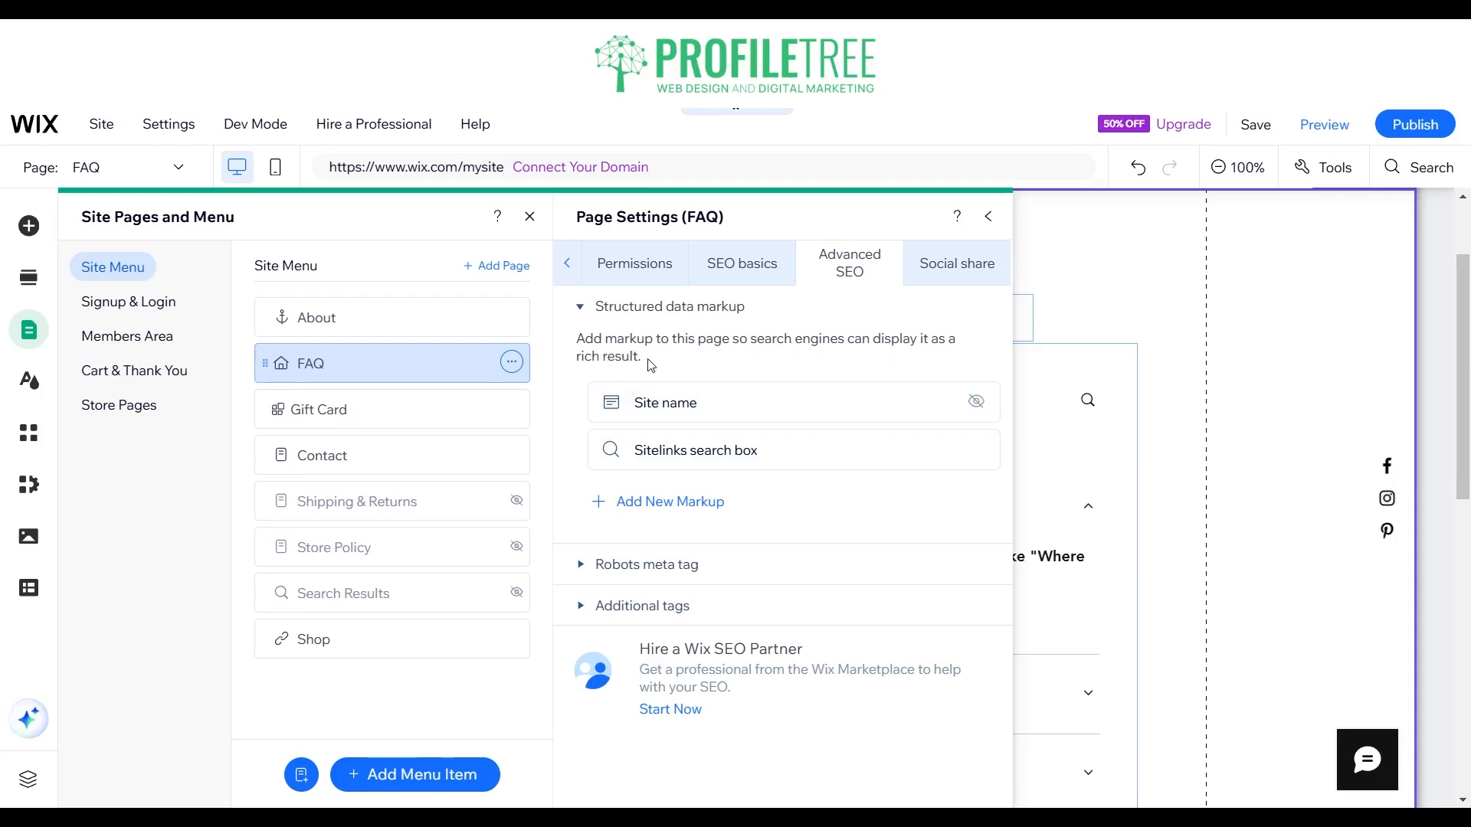
{"action": "left_click", "coordinate": [579, 568]}
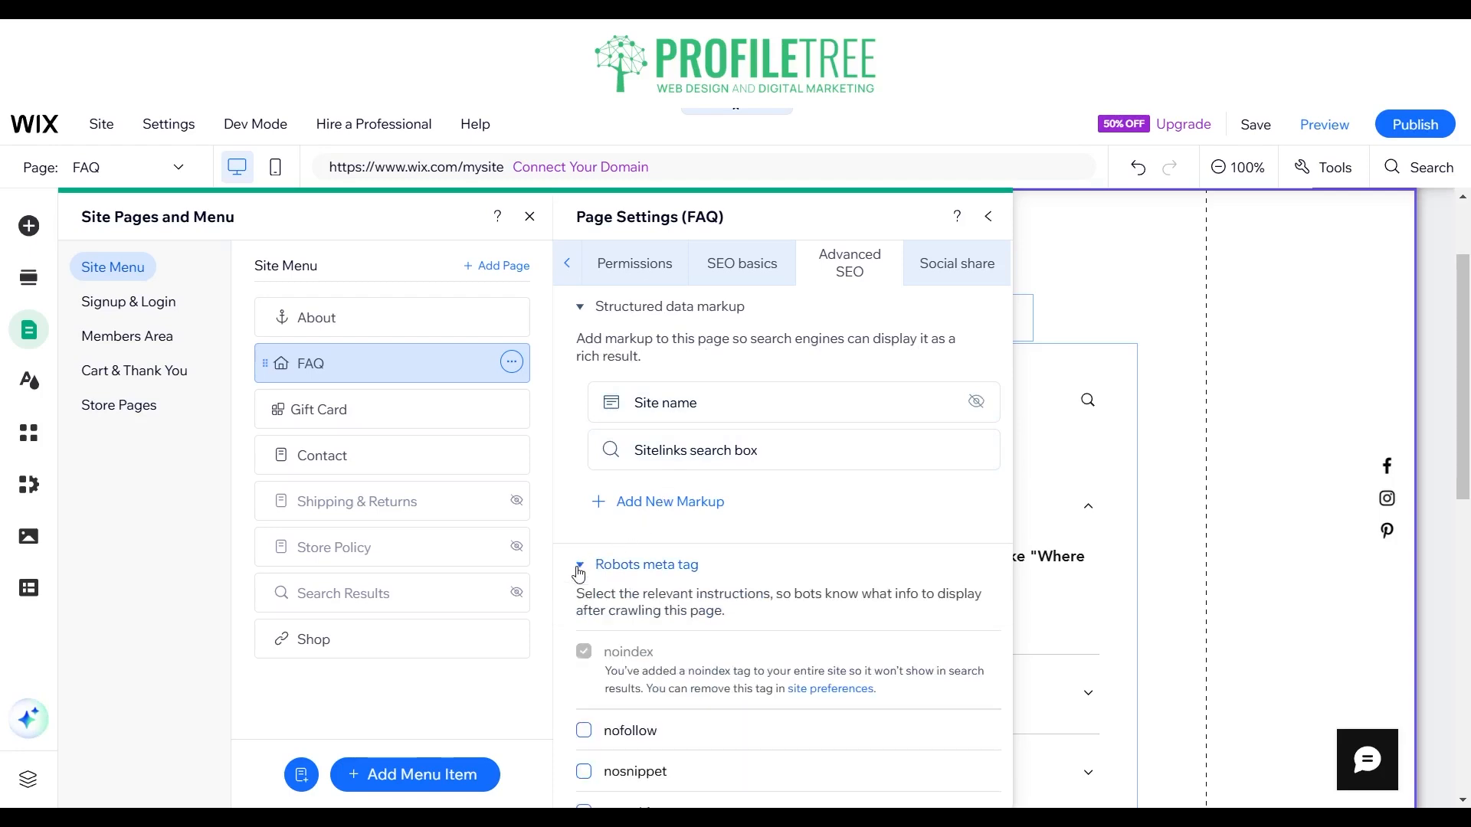
{"action": "scroll", "coordinate": [611, 593], "scroll_direction": "down", "scroll_amount": 2}
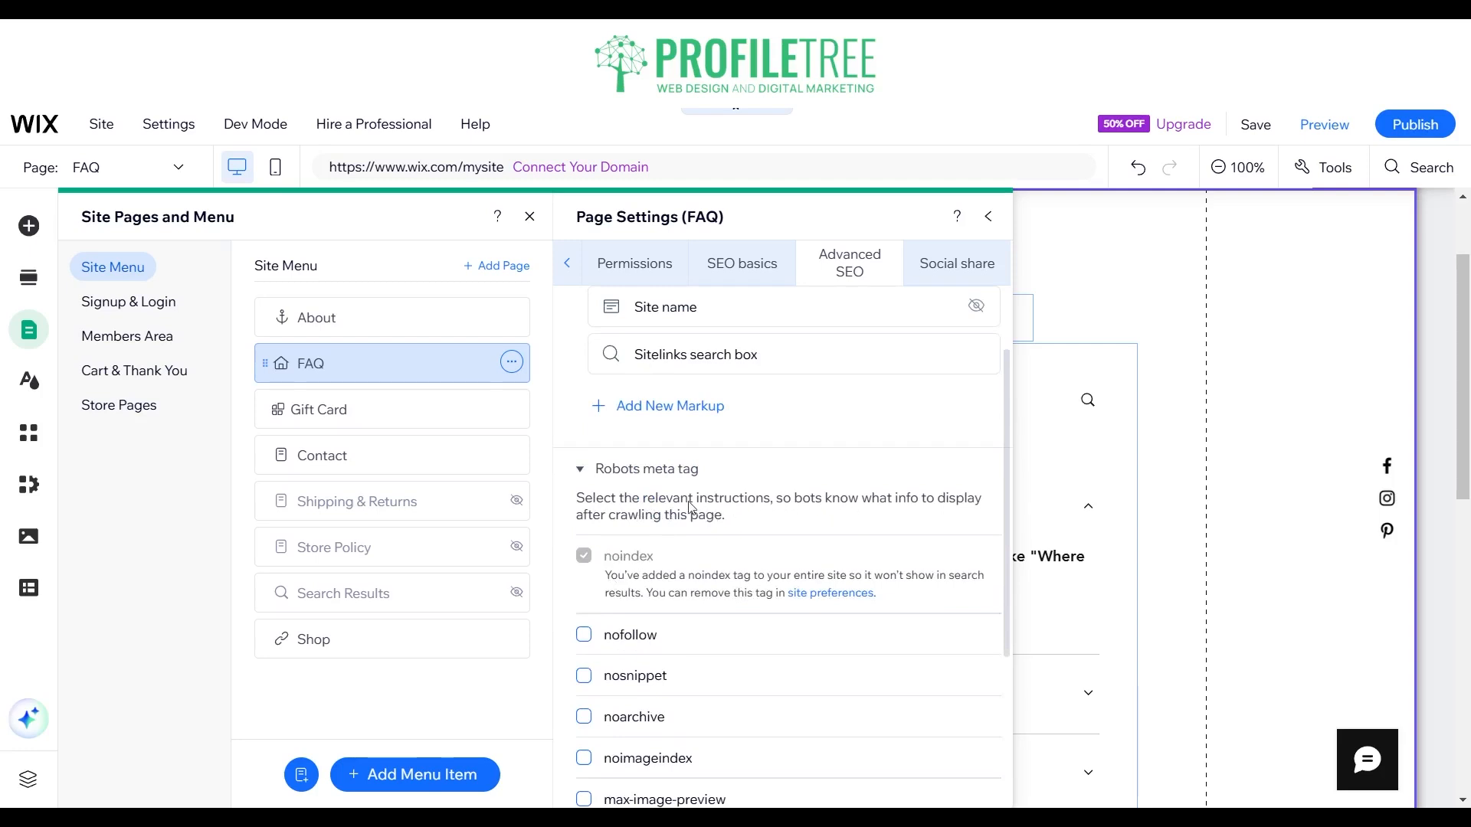
{"action": "scroll", "coordinate": [738, 521], "scroll_direction": "down", "scroll_amount": 2}
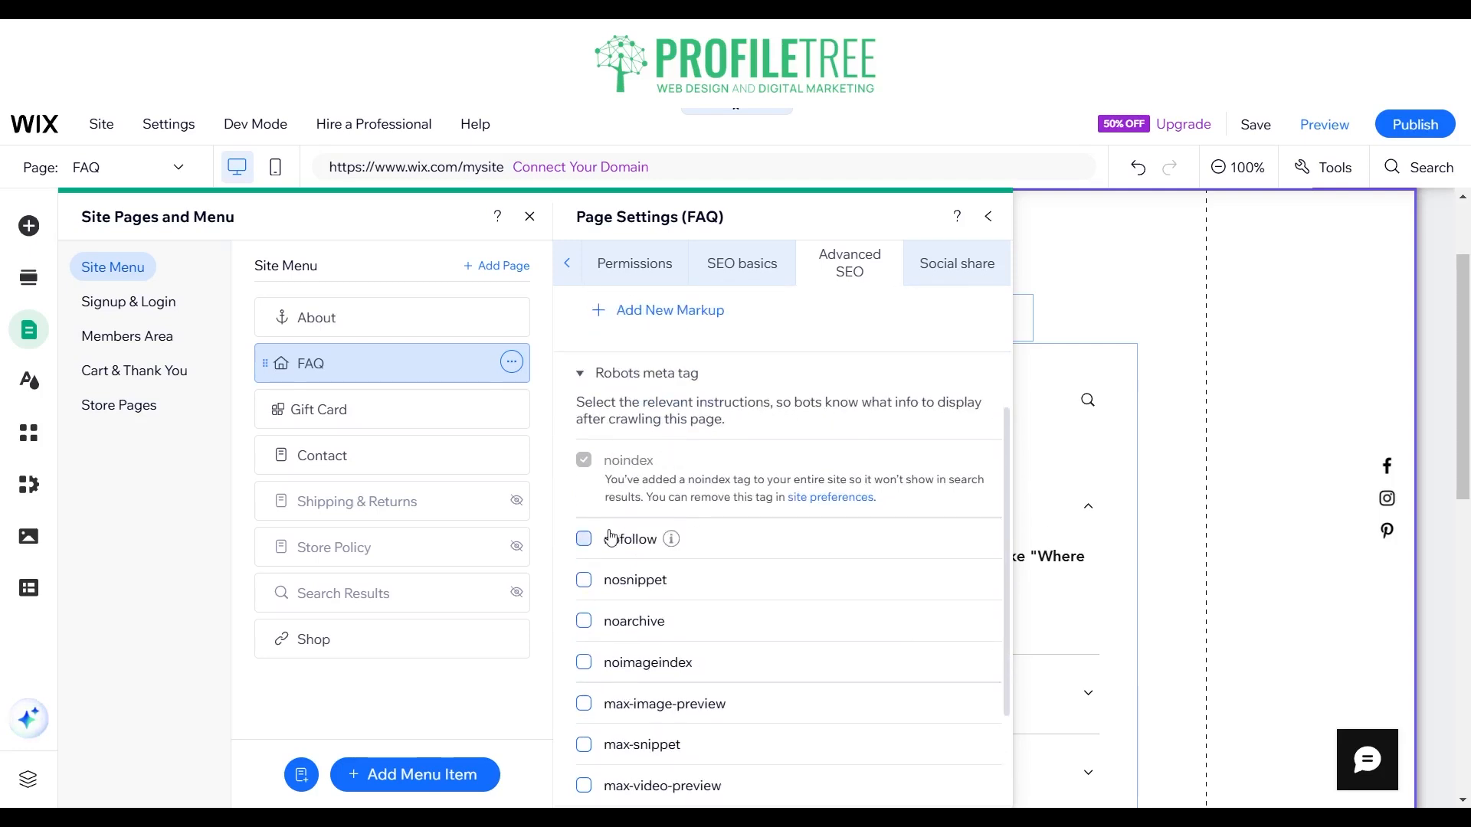
{"action": "left_click", "coordinate": [644, 539]}
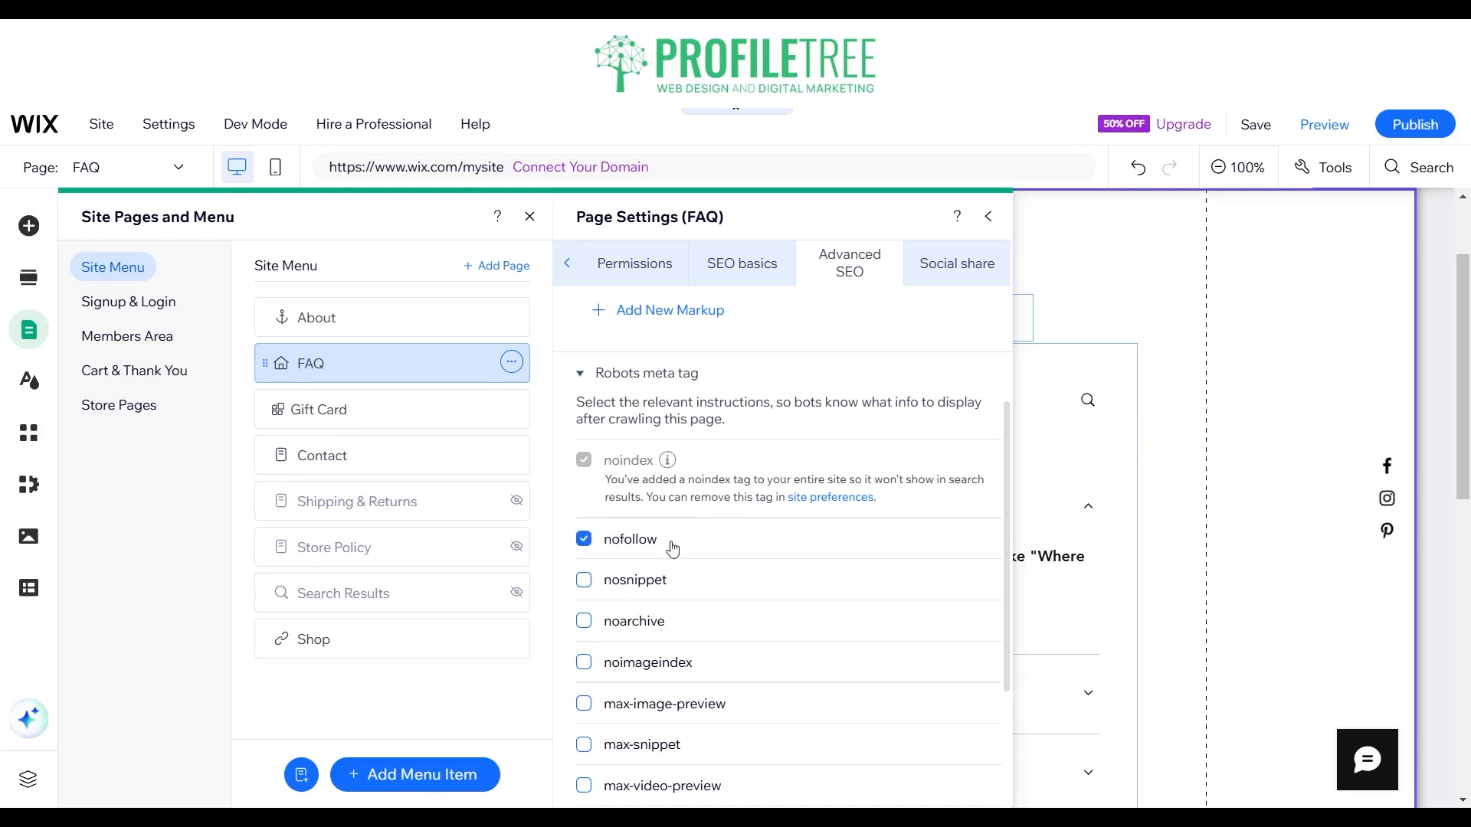
{"action": "mouse_move", "coordinate": [672, 542]}
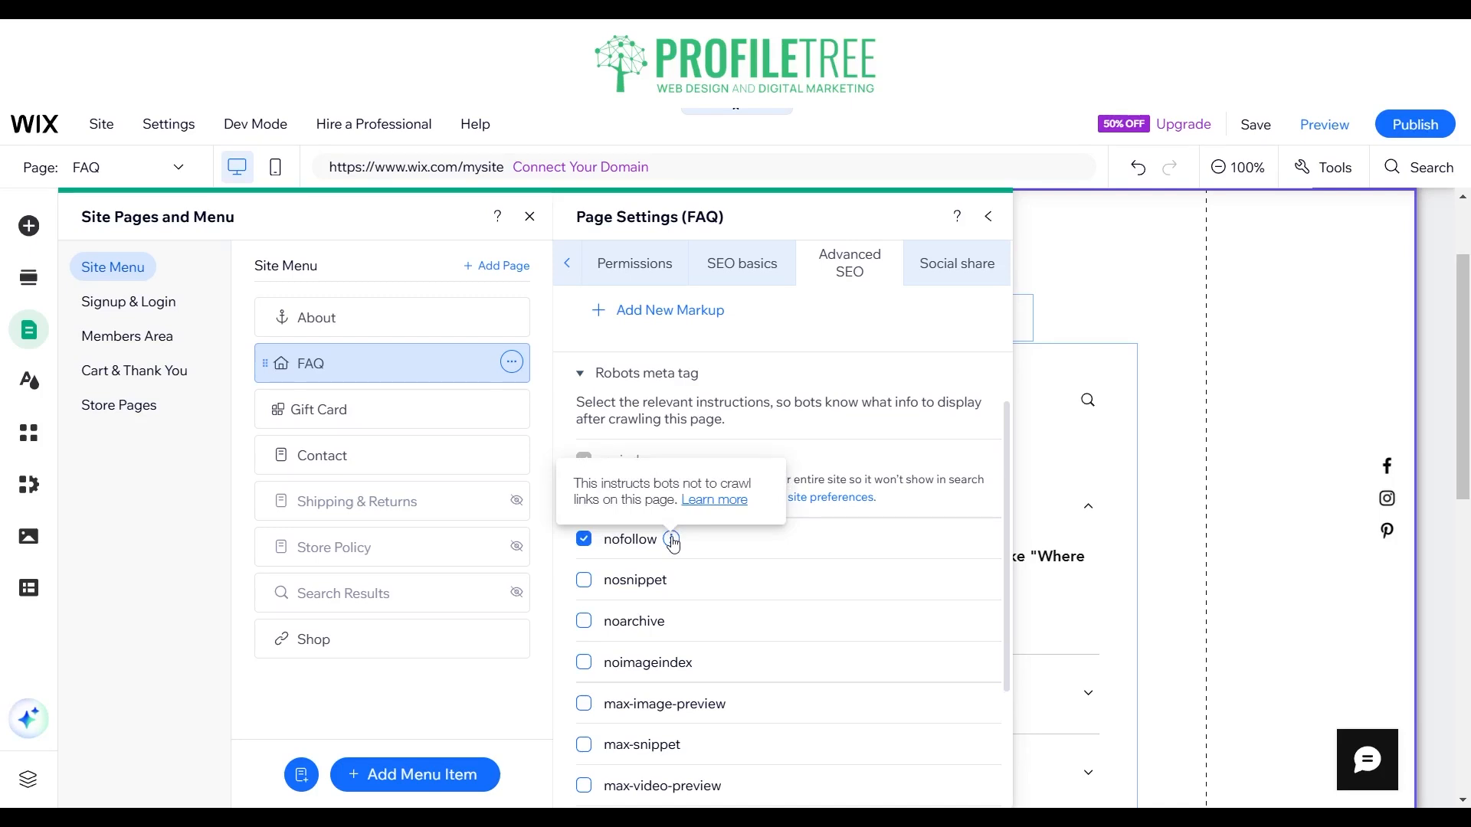
{"action": "left_click", "coordinate": [583, 540]}
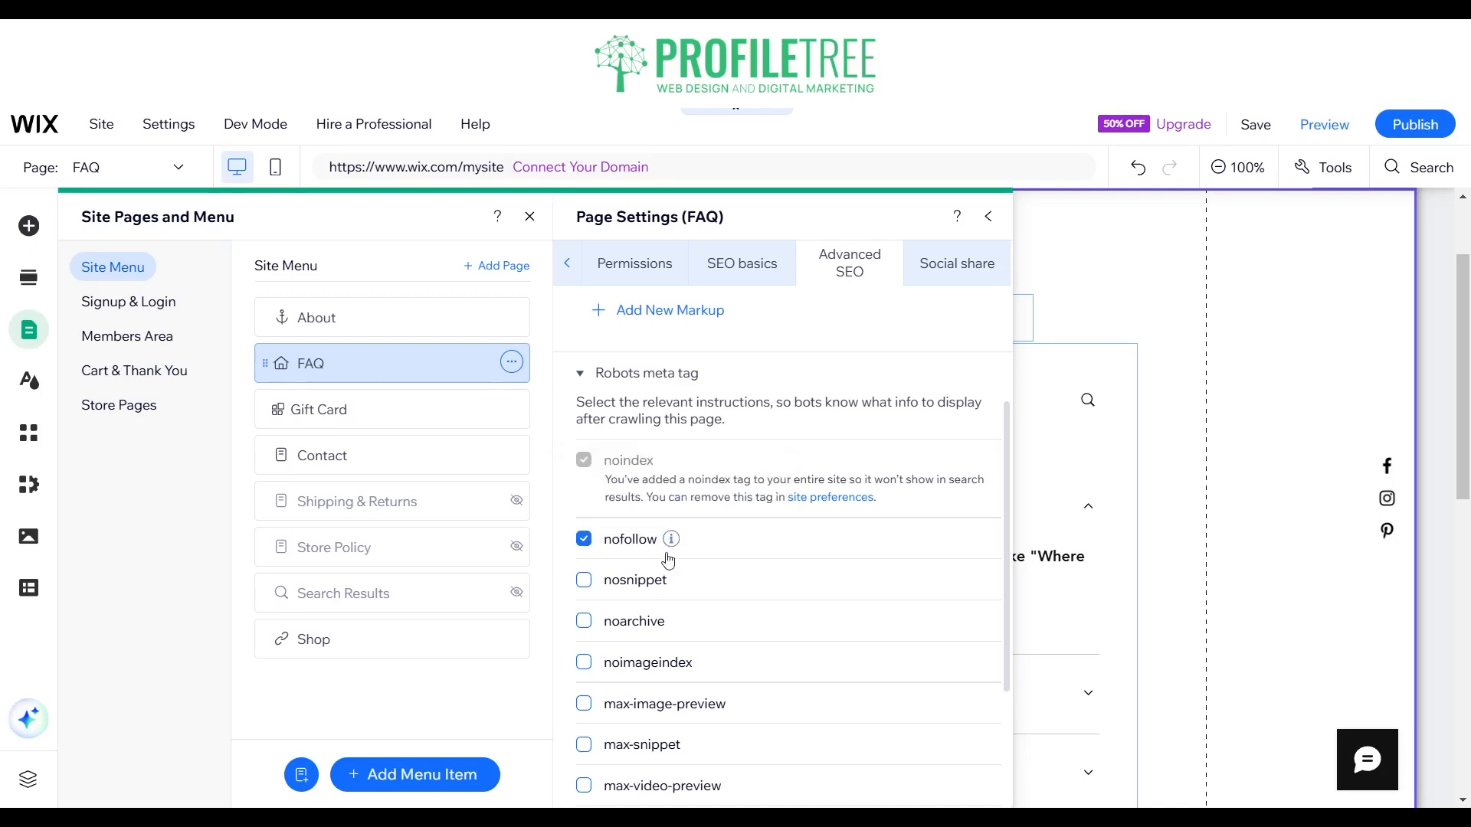
Step: Read the explanations of the noimageindex, max-image-preview and max-snippet robots tags, and expand the additional tags
{"action": "scroll", "coordinate": [666, 582], "scroll_direction": "down", "scroll_amount": 2}
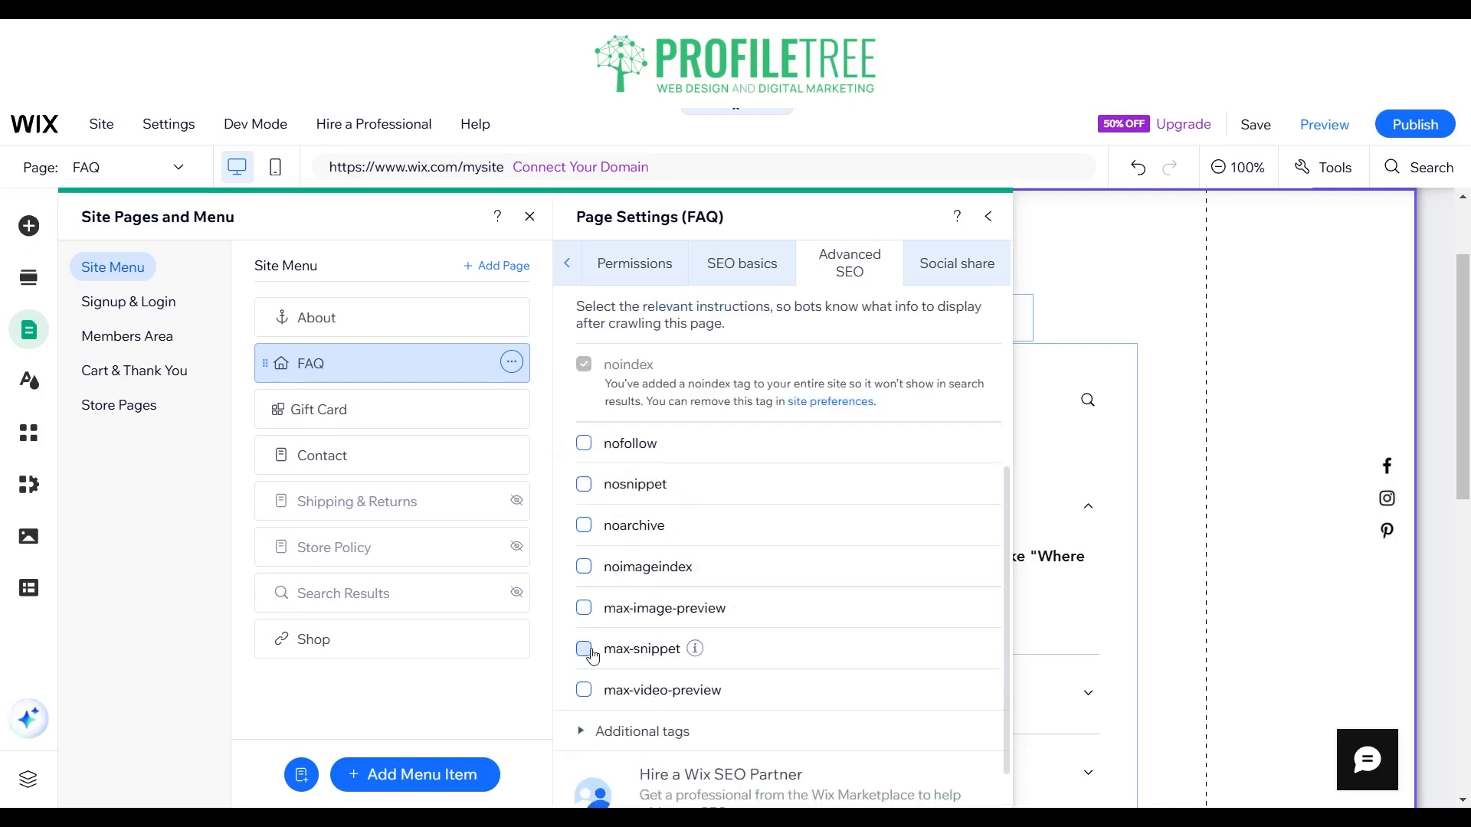
{"action": "mouse_move", "coordinate": [708, 567]}
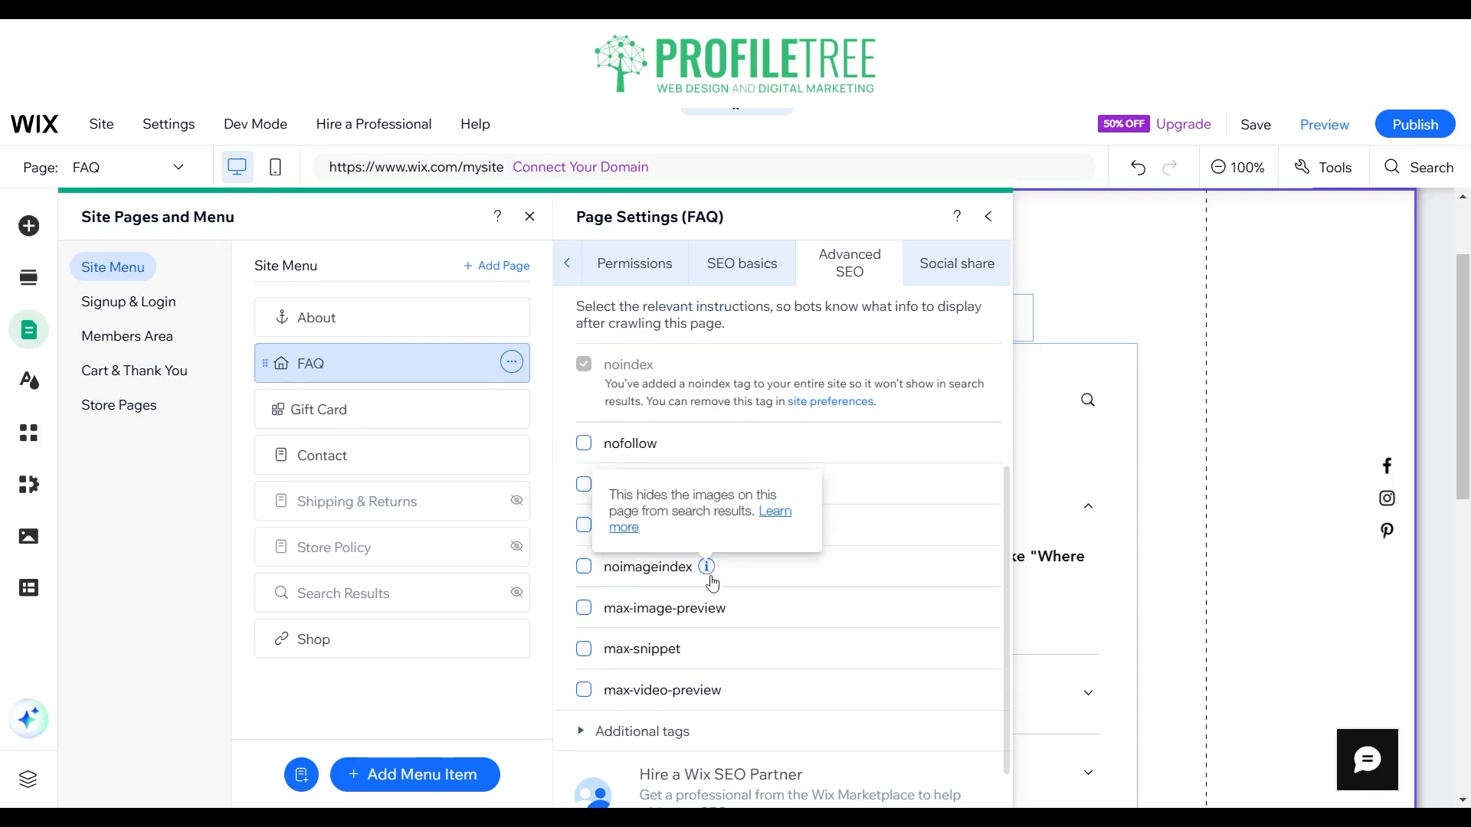
{"action": "mouse_move", "coordinate": [744, 613]}
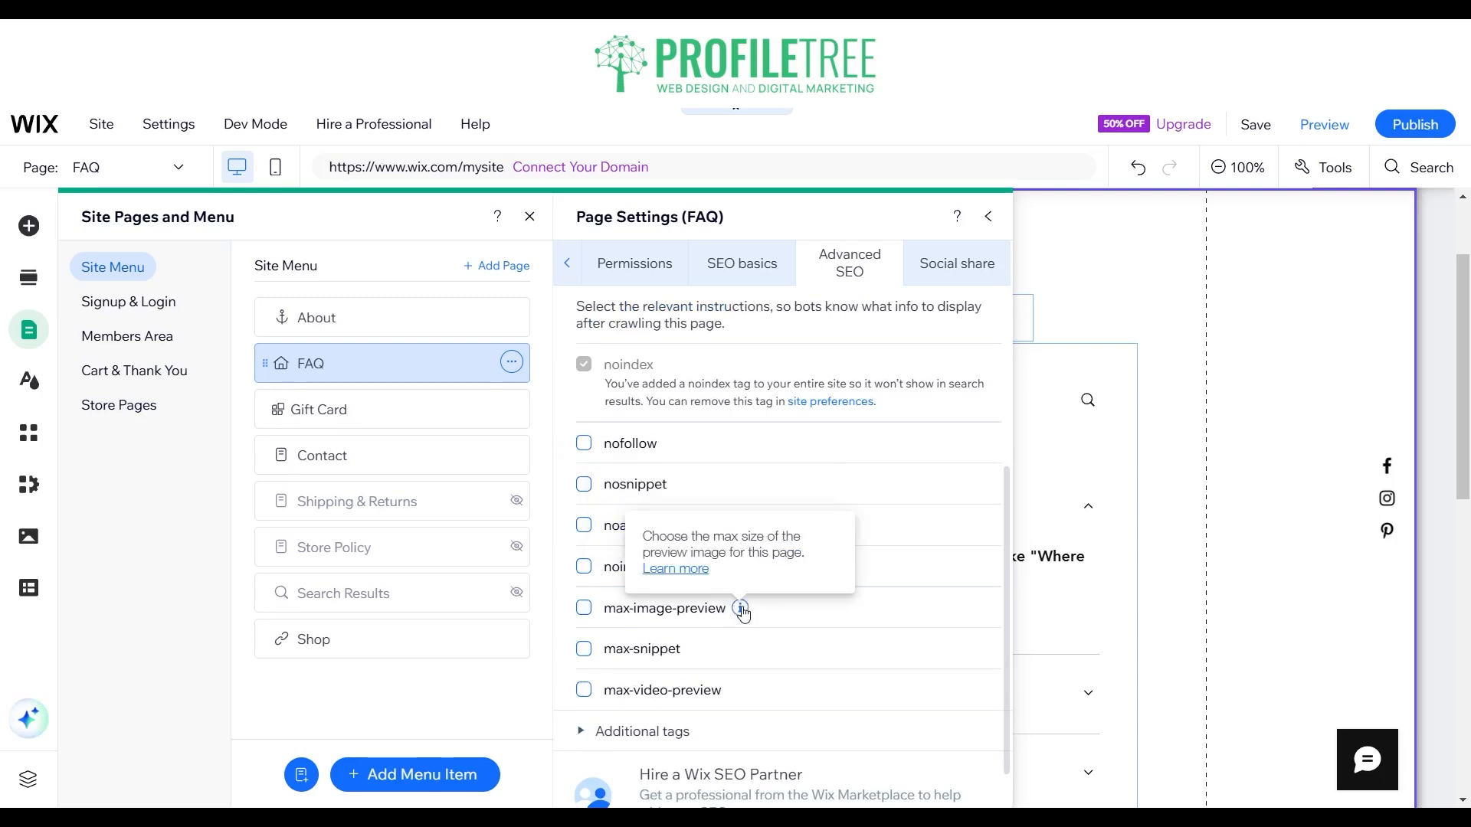
{"action": "mouse_move", "coordinate": [693, 651]}
{"action": "scroll", "coordinate": [621, 669], "scroll_direction": "down", "scroll_amount": 1}
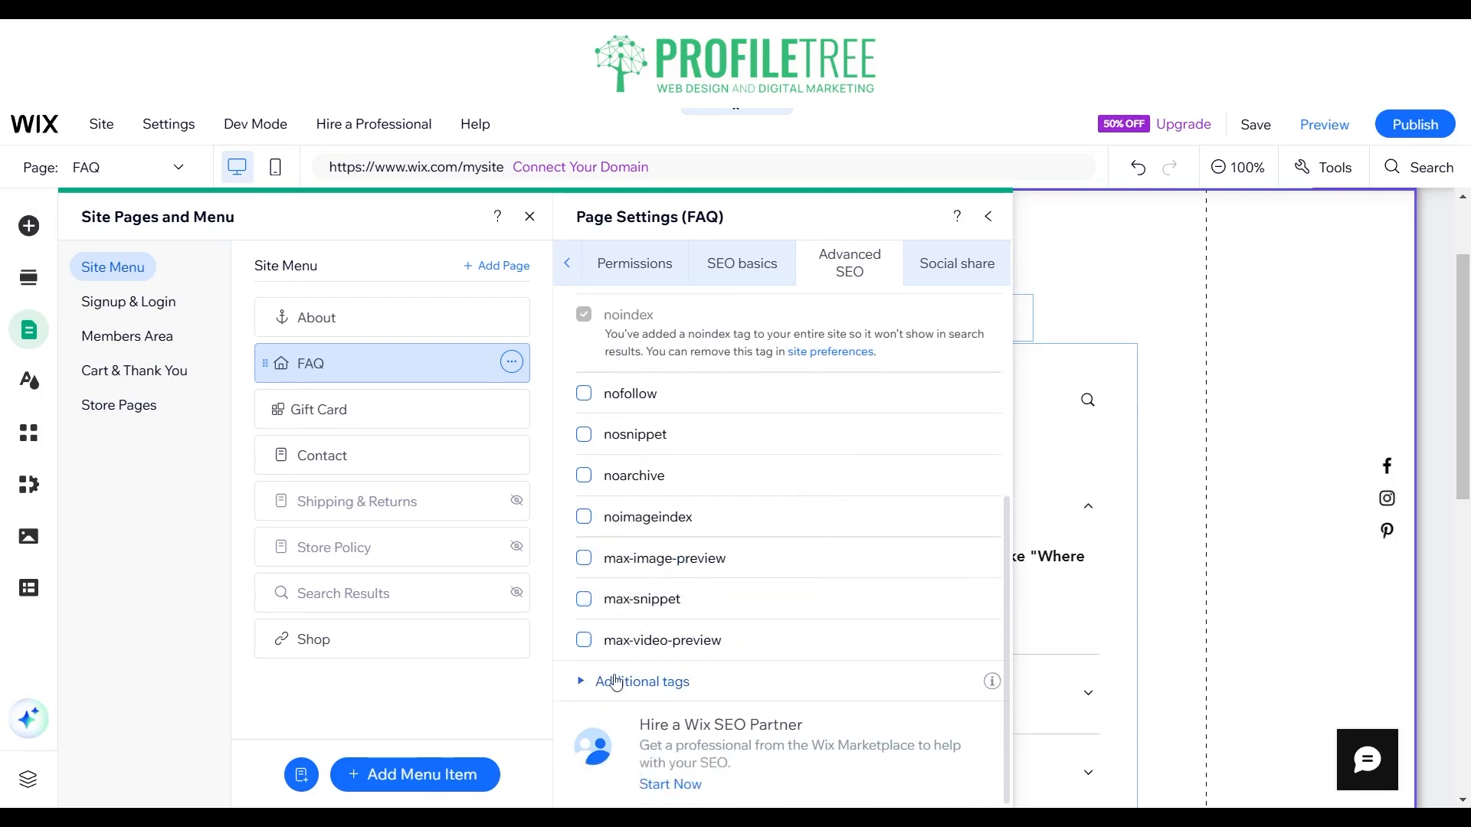
{"action": "left_click", "coordinate": [586, 681]}
{"action": "scroll", "coordinate": [703, 609], "scroll_direction": "down", "scroll_amount": 5}
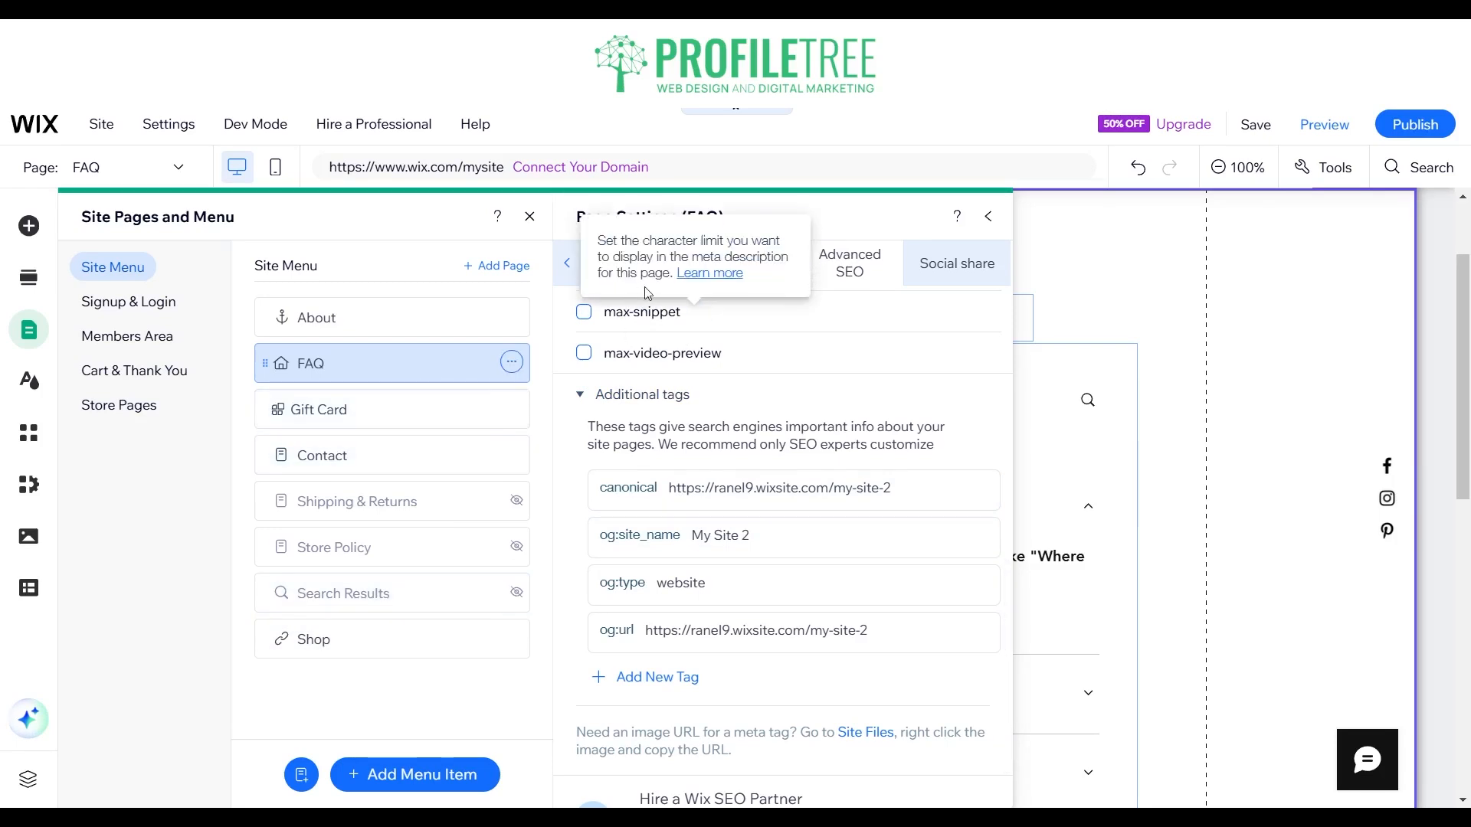
Step: Review the FAQ page's social share and permissions settings, and return to its SEO basics
{"action": "left_click", "coordinate": [970, 265]}
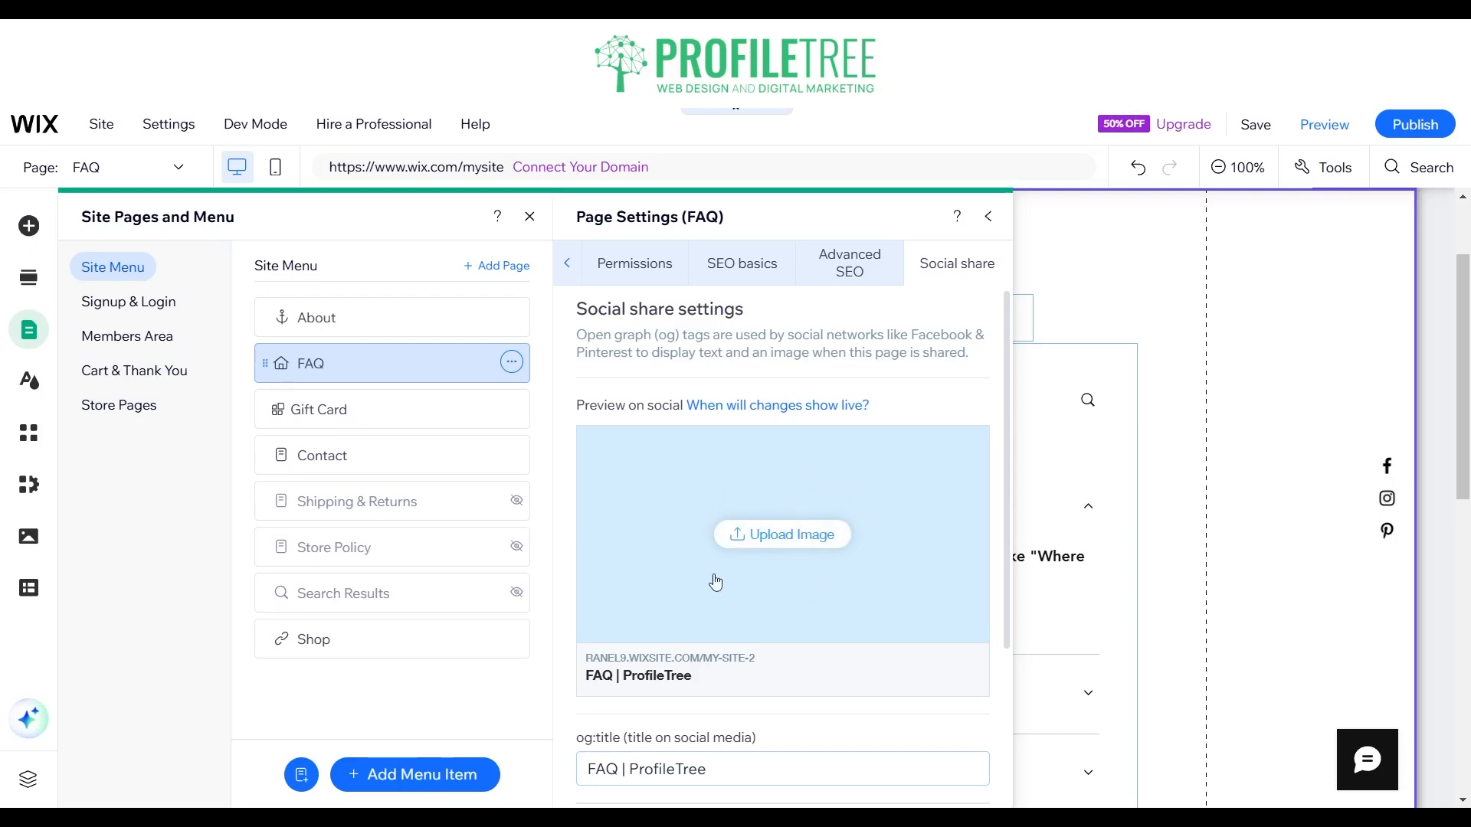
{"action": "left_click", "coordinate": [657, 278]}
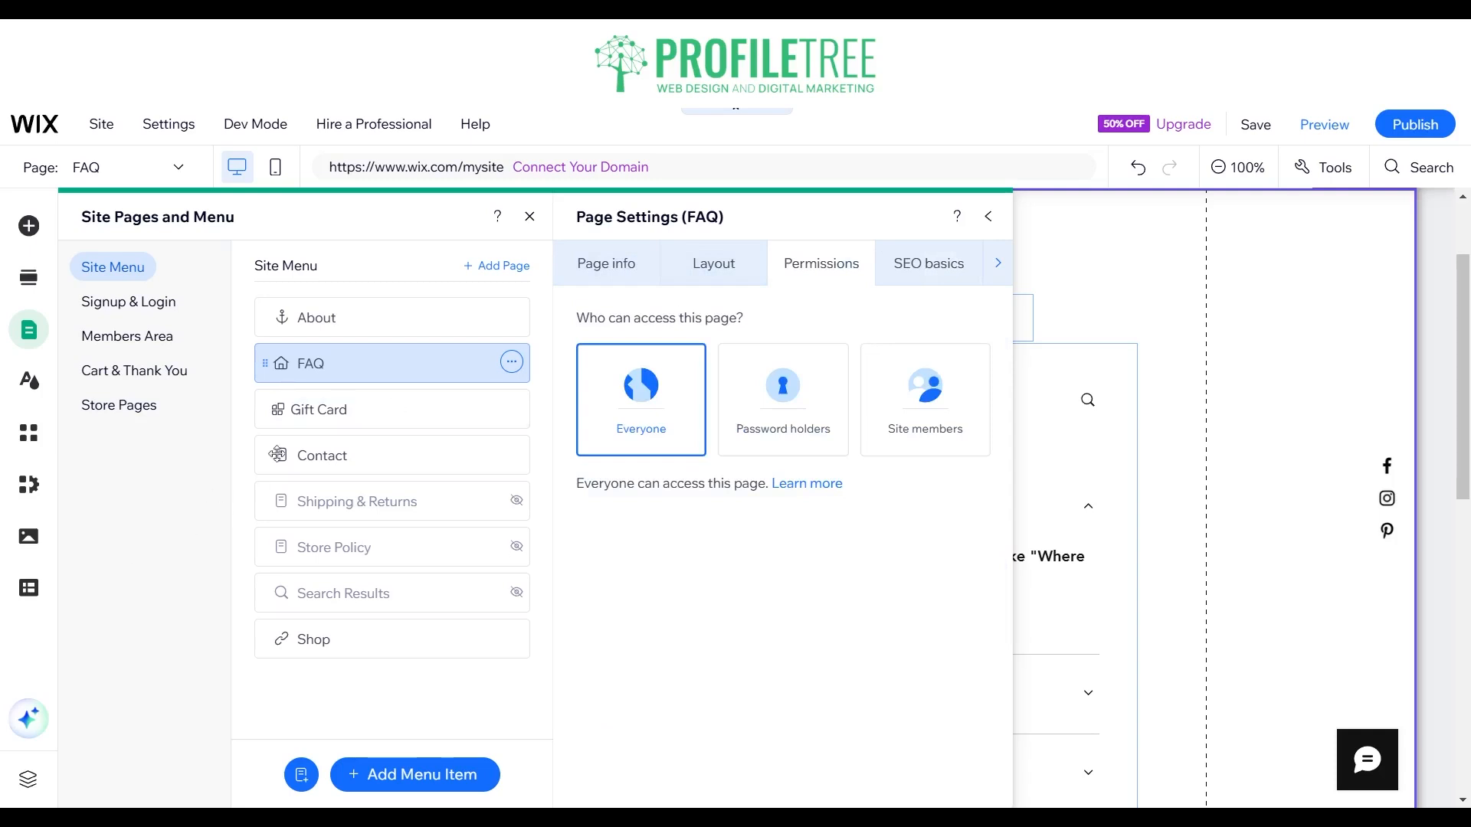
{"action": "left_click", "coordinate": [512, 362]}
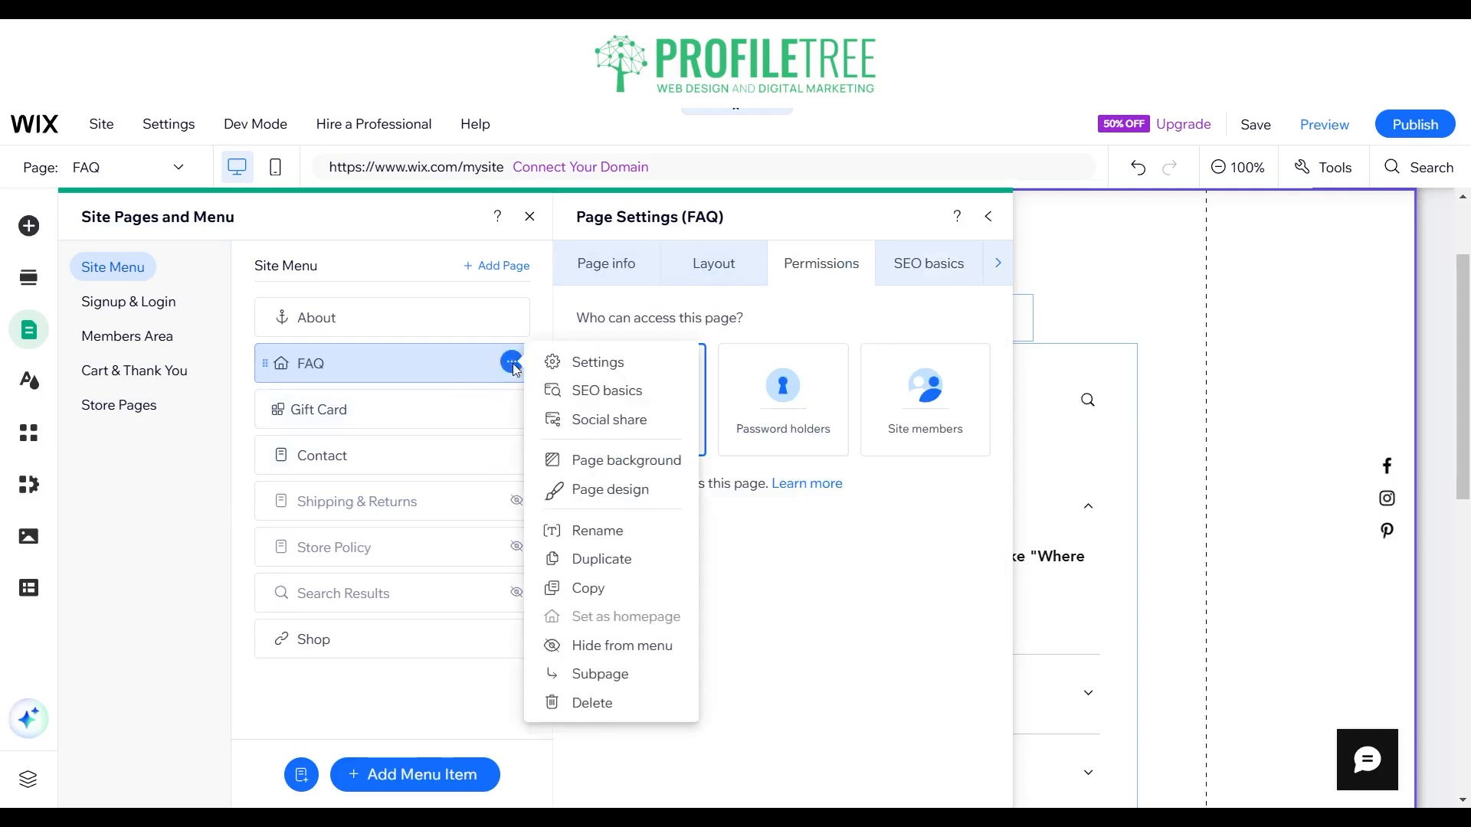
{"action": "left_click", "coordinate": [597, 403]}
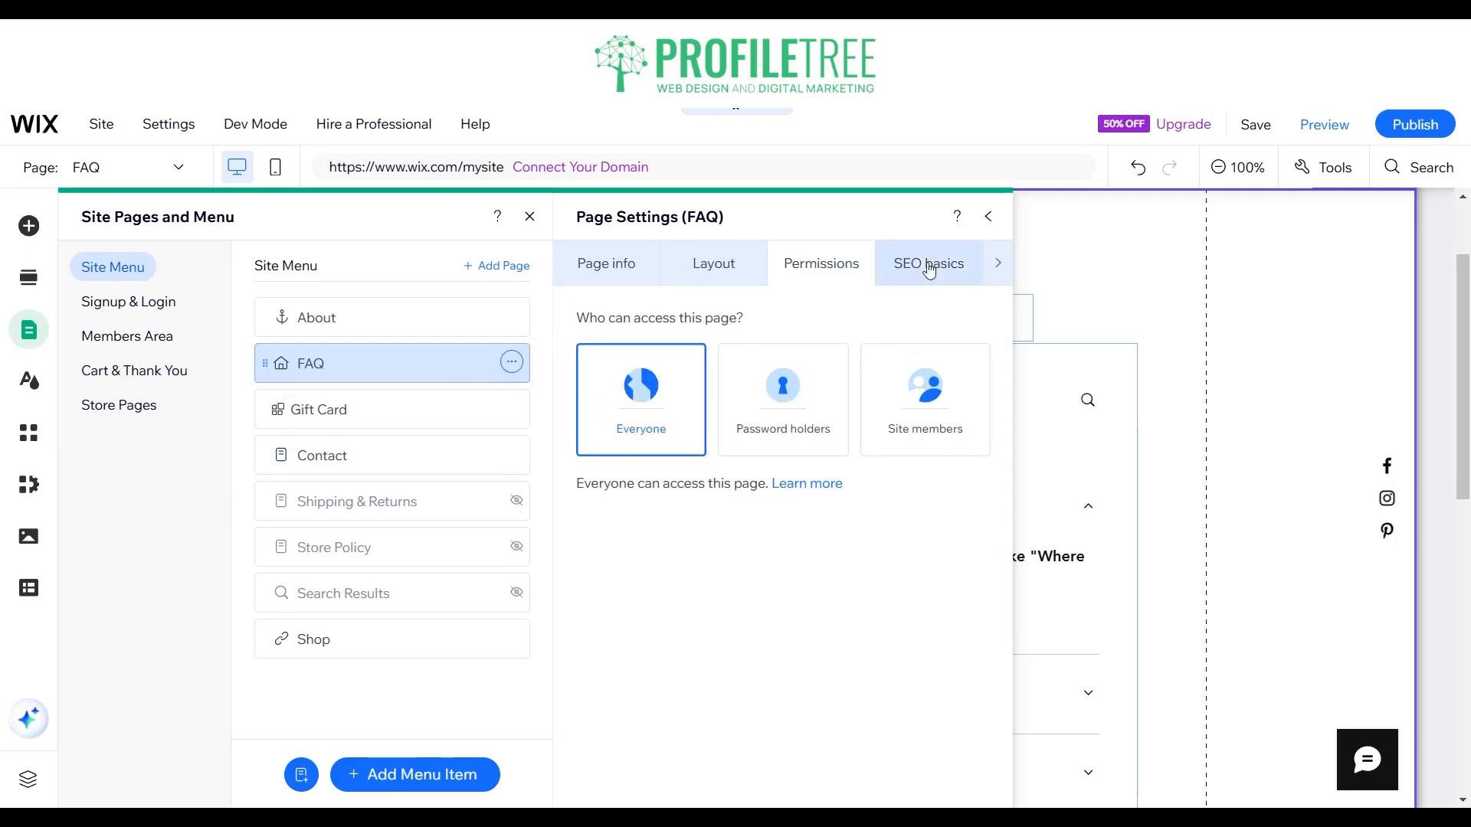
{"action": "mouse_move", "coordinate": [514, 451]}
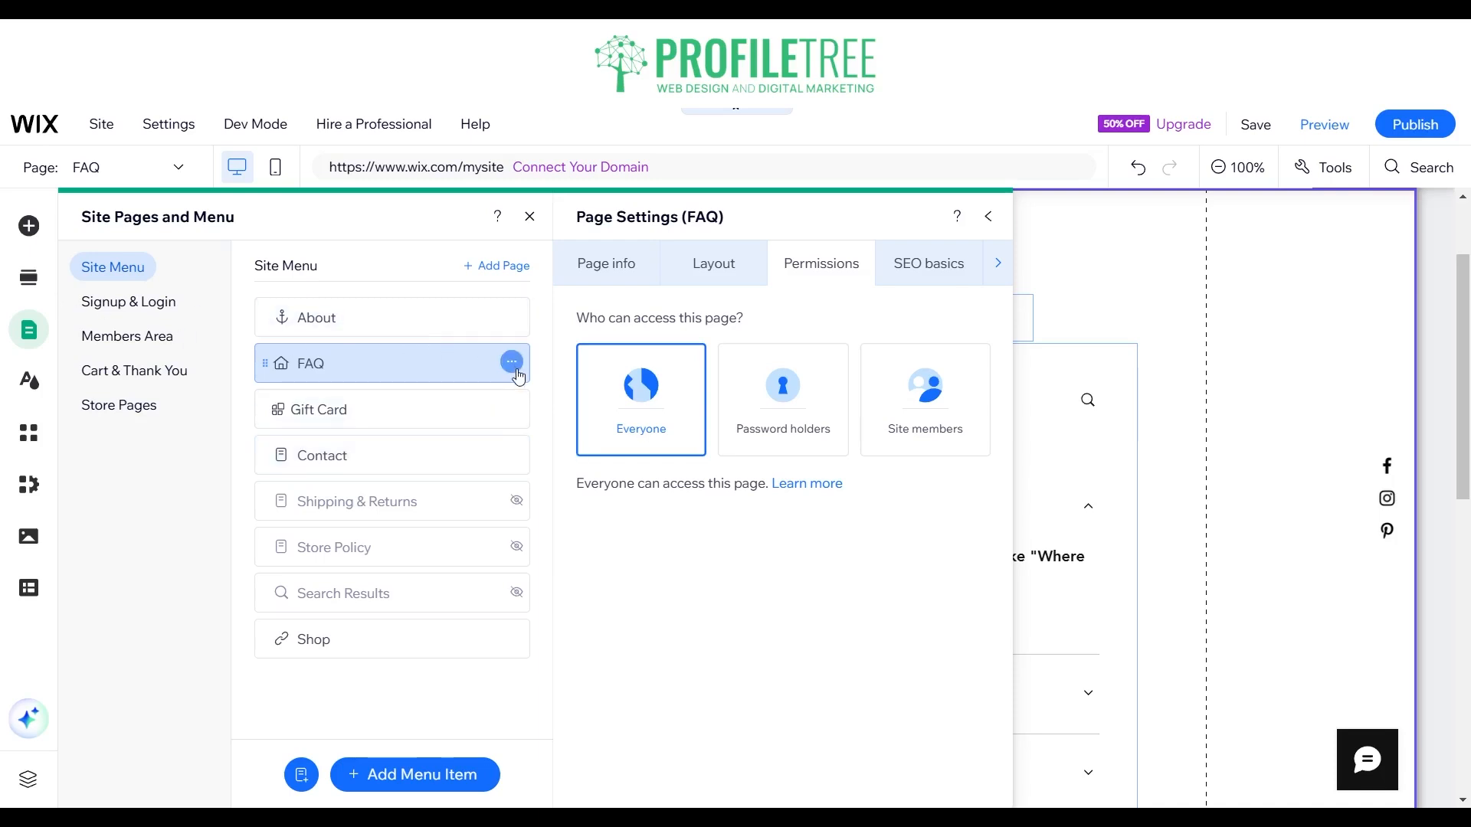
{"action": "left_click", "coordinate": [928, 260]}
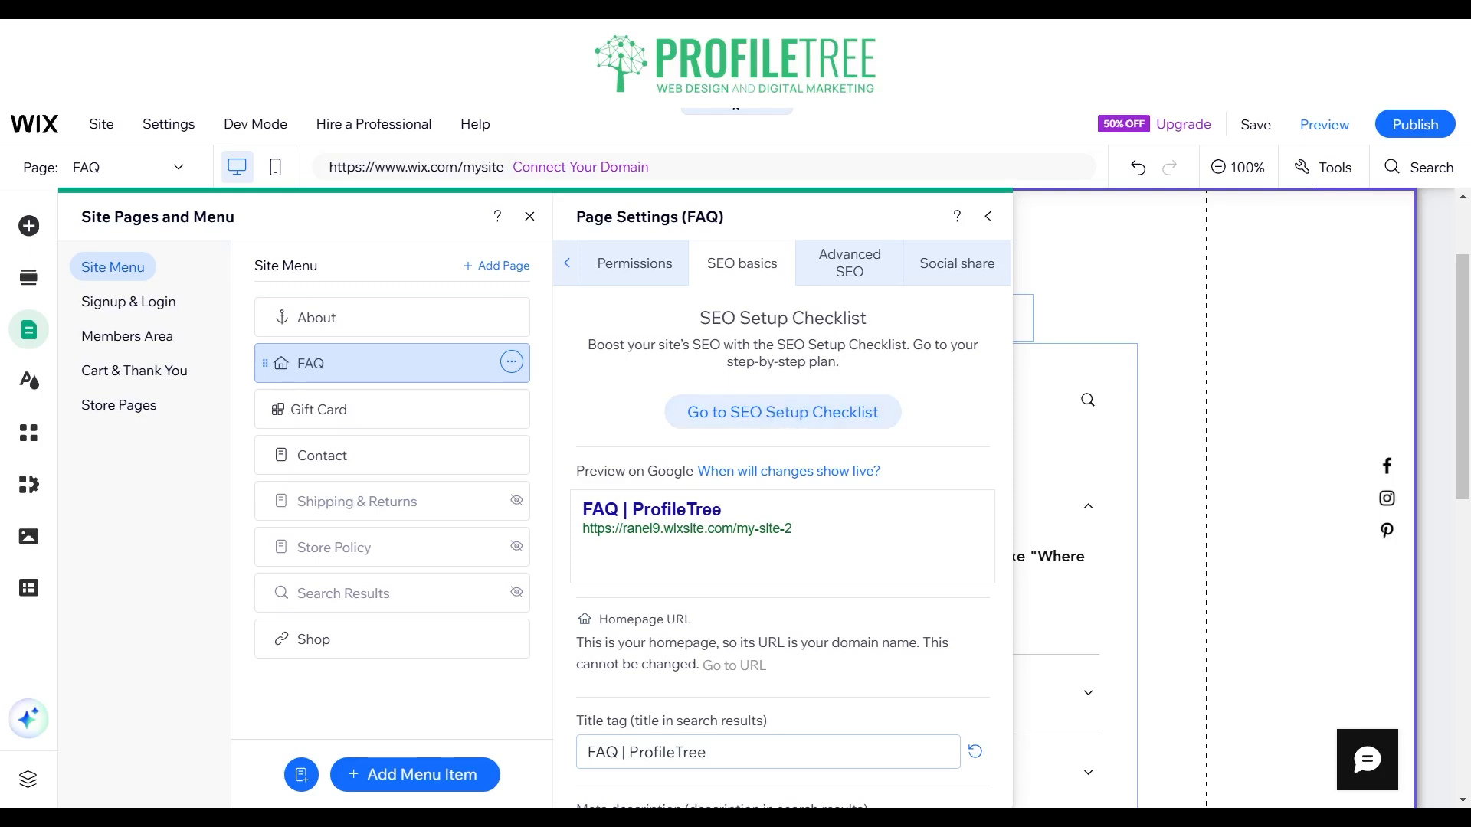
Step: Leave the site editor and go to the site's dashboard
{"action": "mouse_move", "coordinate": [34, 129]}
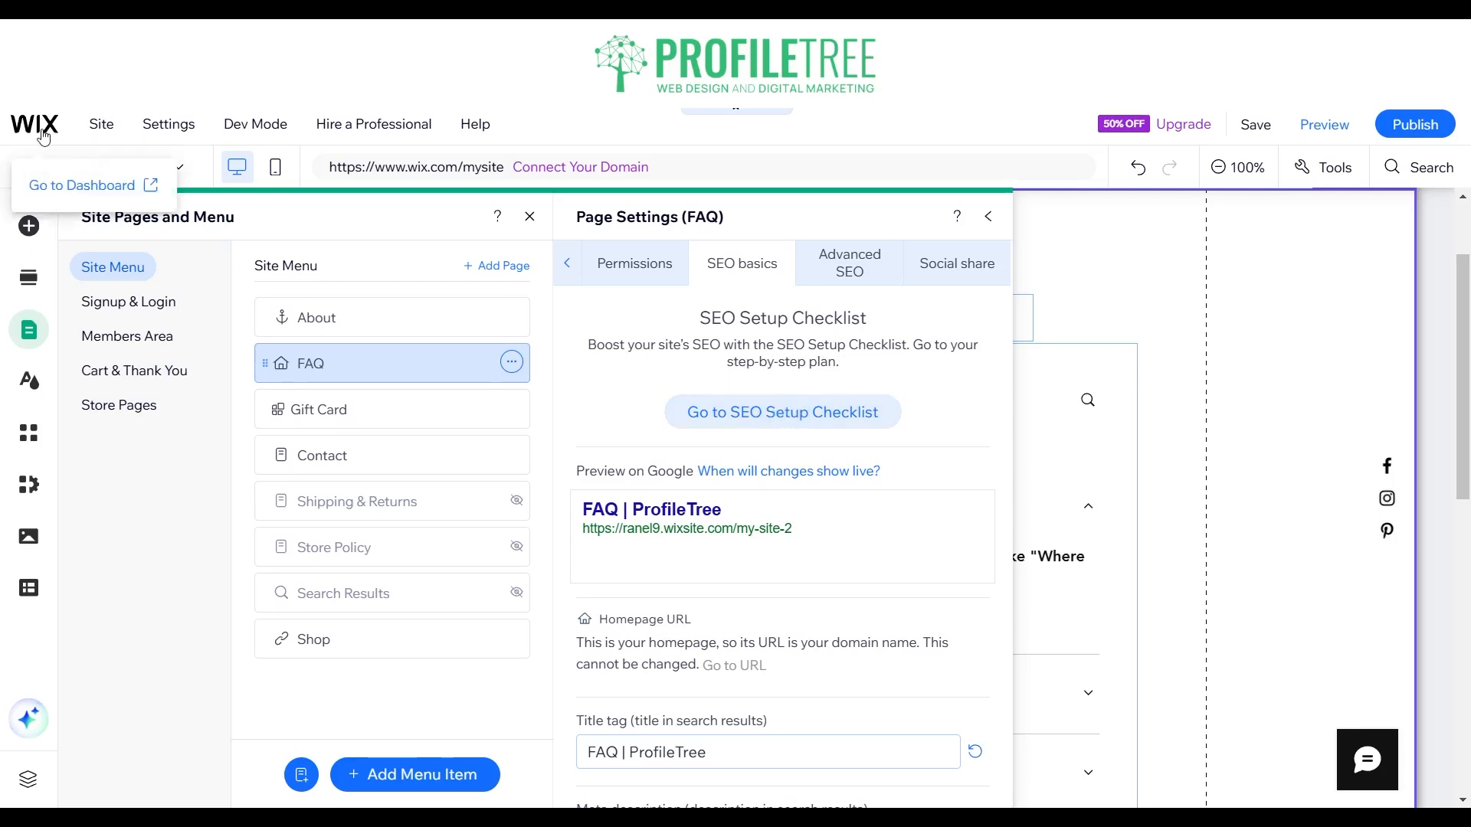
{"action": "left_click", "coordinate": [48, 190]}
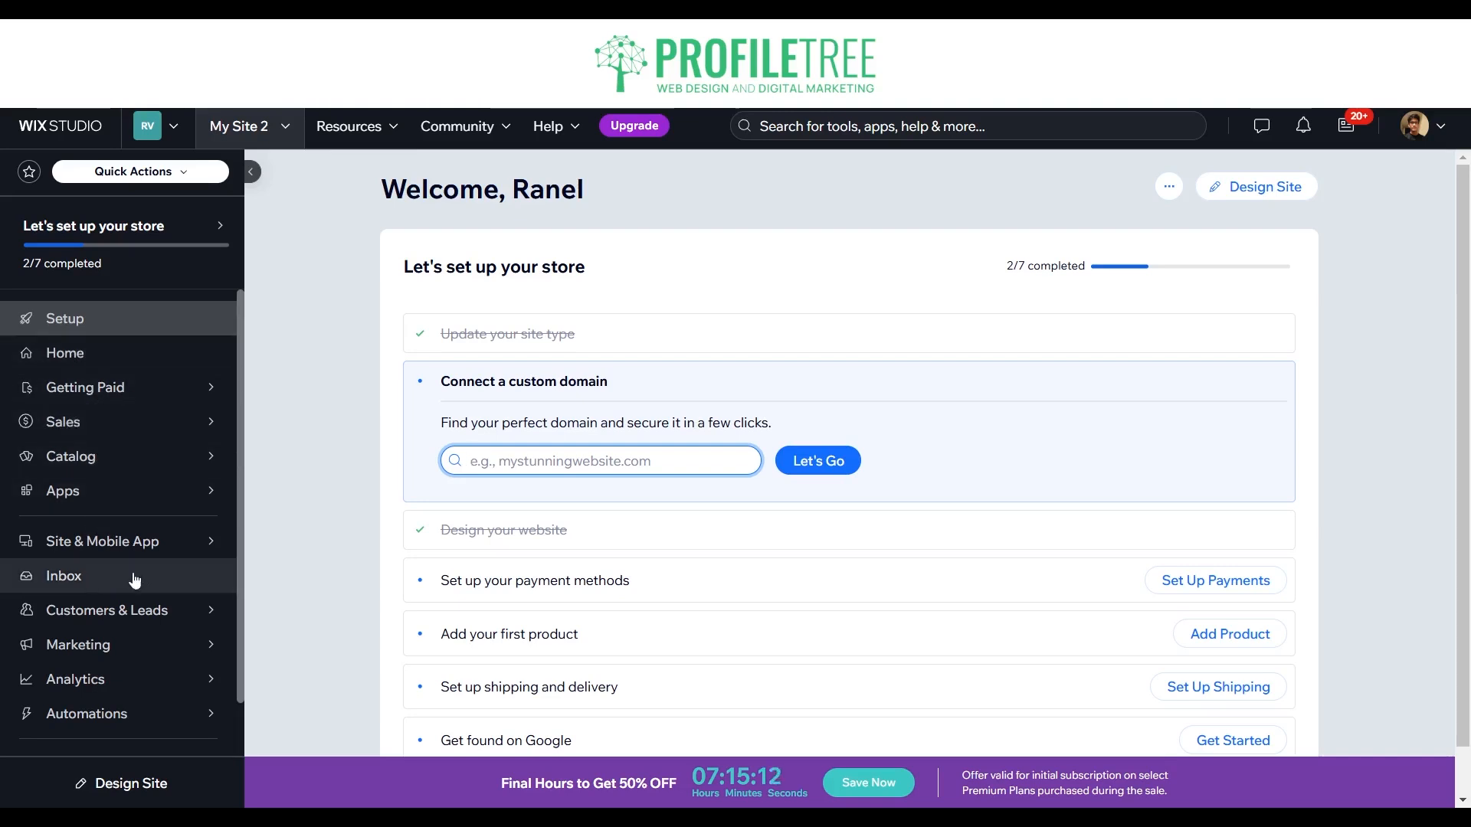
Step: Open the site's SEO section and go to the SEO Setup Checklist
{"action": "mouse_move", "coordinate": [115, 561]}
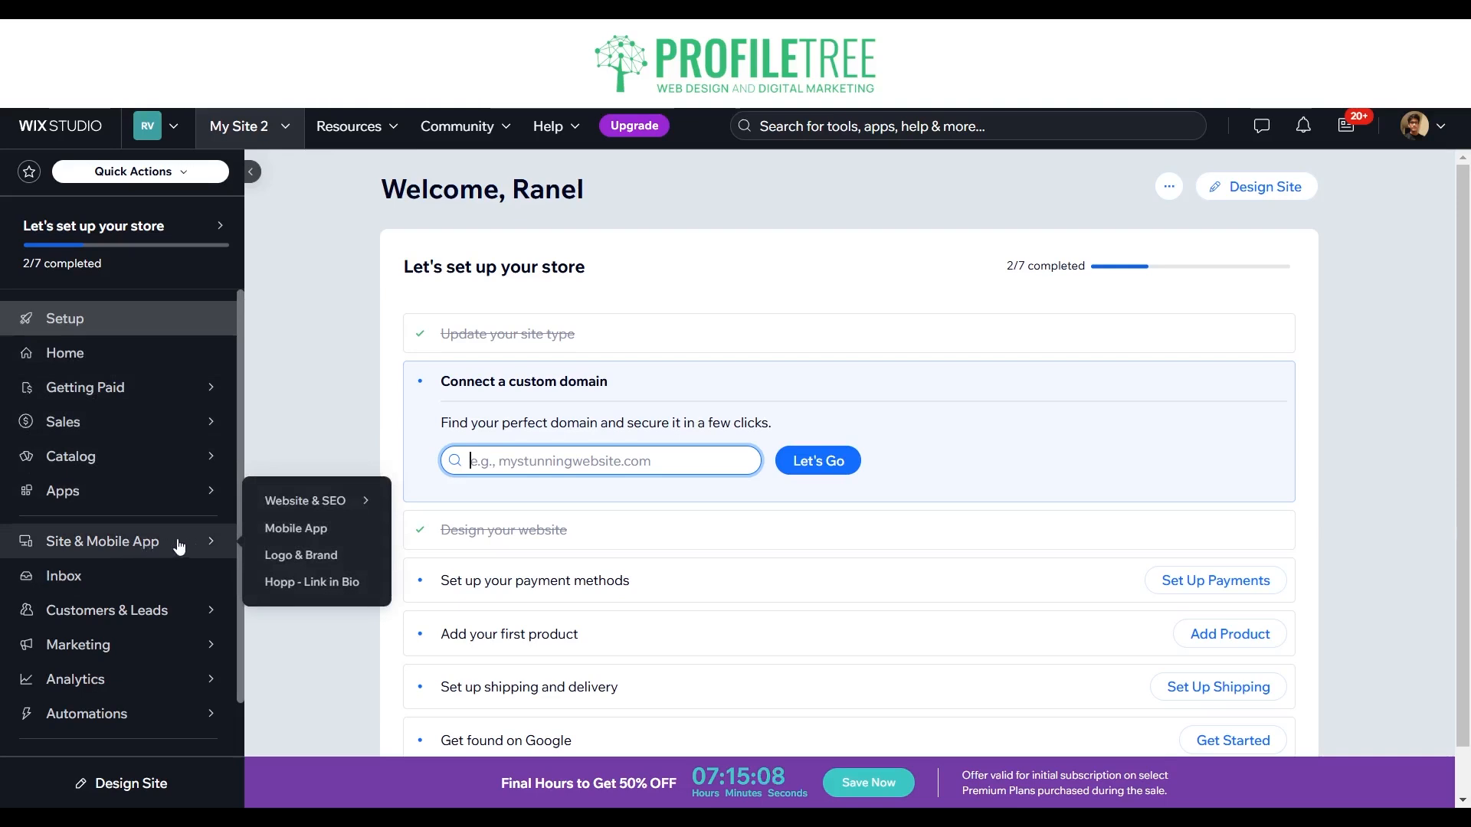
{"action": "mouse_move", "coordinate": [281, 506]}
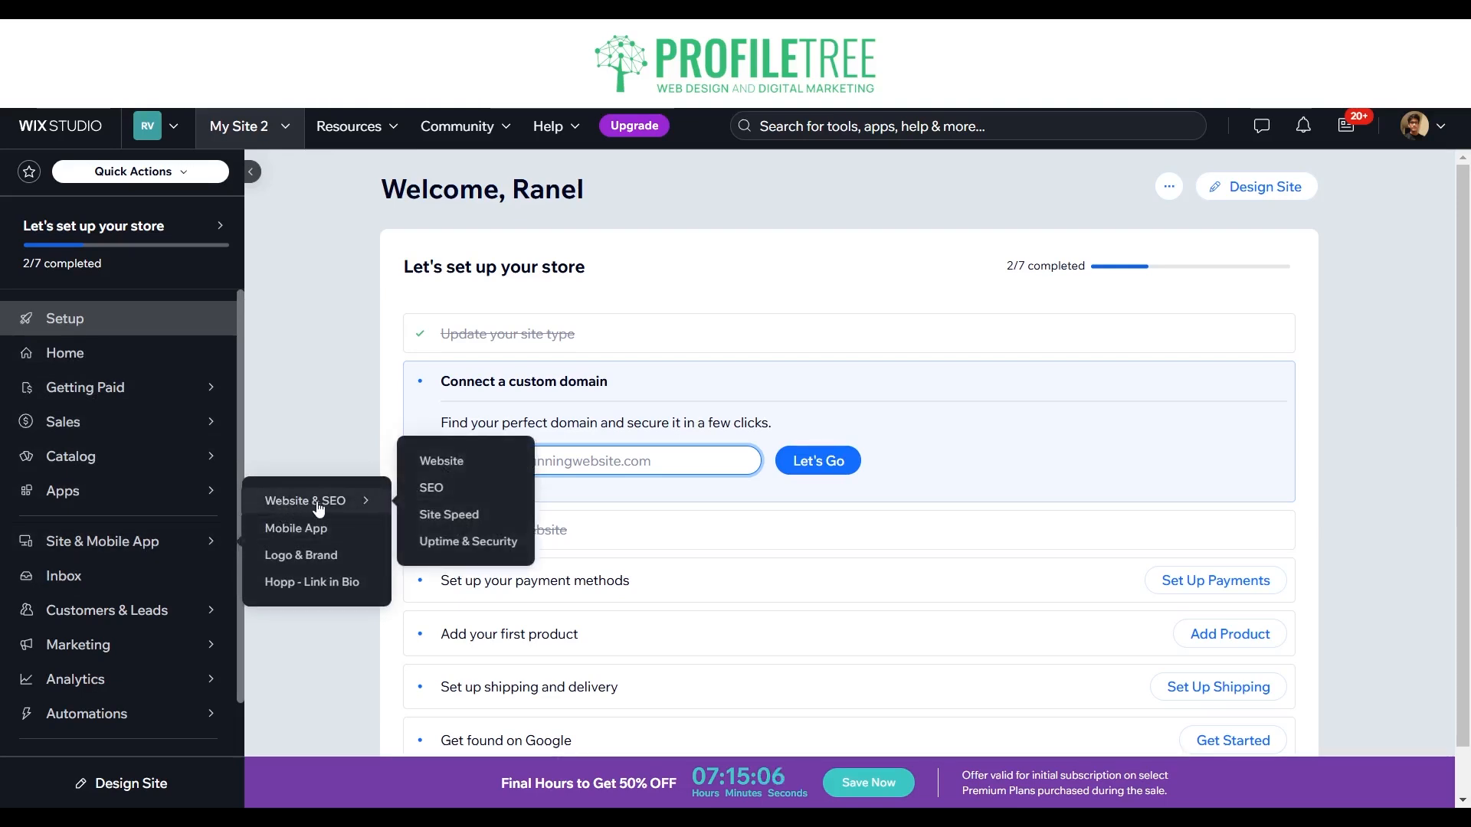
{"action": "left_click", "coordinate": [471, 492]}
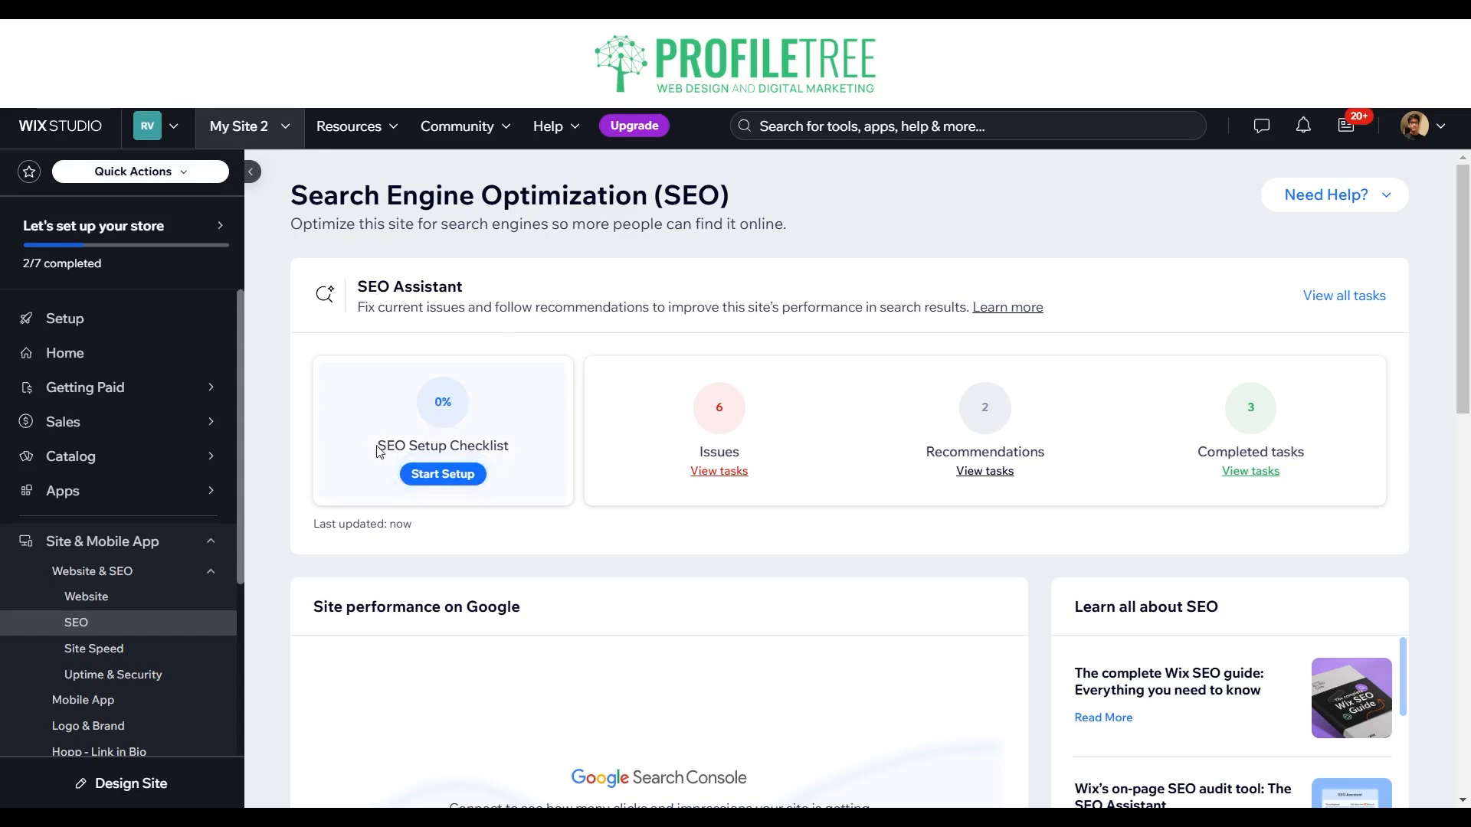
{"action": "left_click_drag", "start_coordinate": [376, 445], "coordinate": [536, 446]}
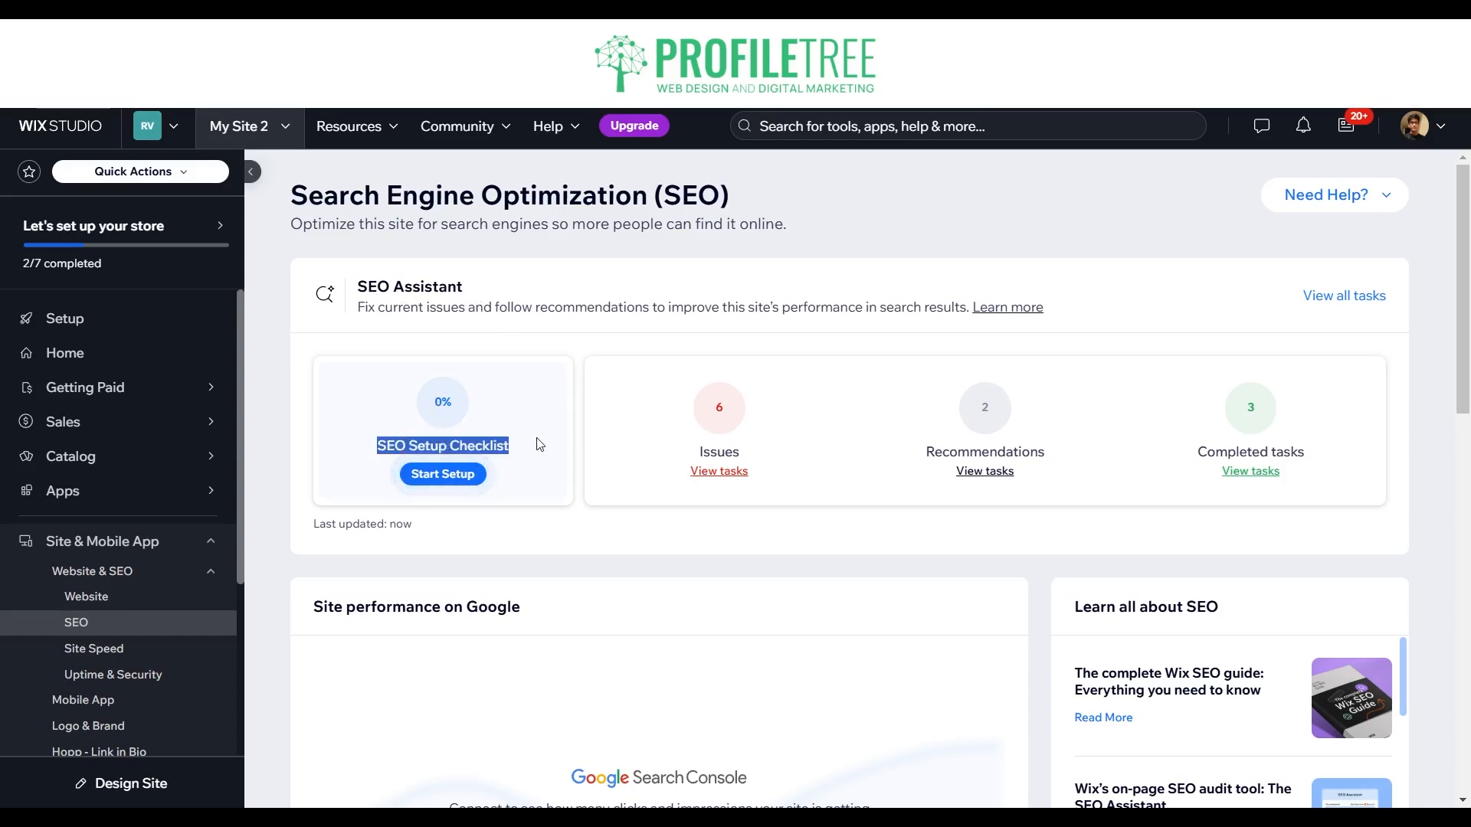
{"action": "left_click", "coordinate": [453, 435]}
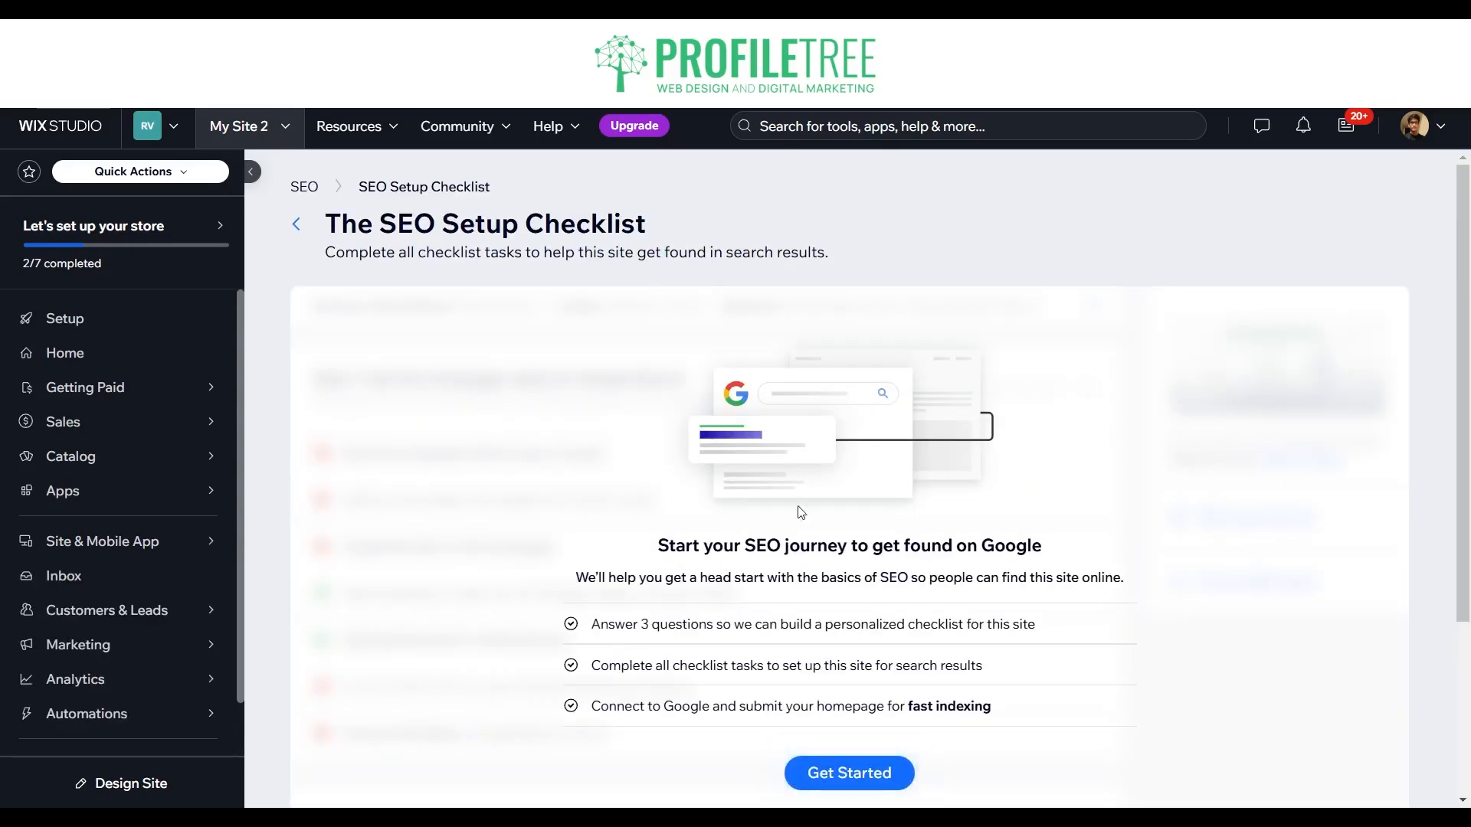
Step: Get started with the checklist questions and set the business or brand name to Test Site
{"action": "scroll", "coordinate": [858, 562], "scroll_direction": "down", "scroll_amount": 3}
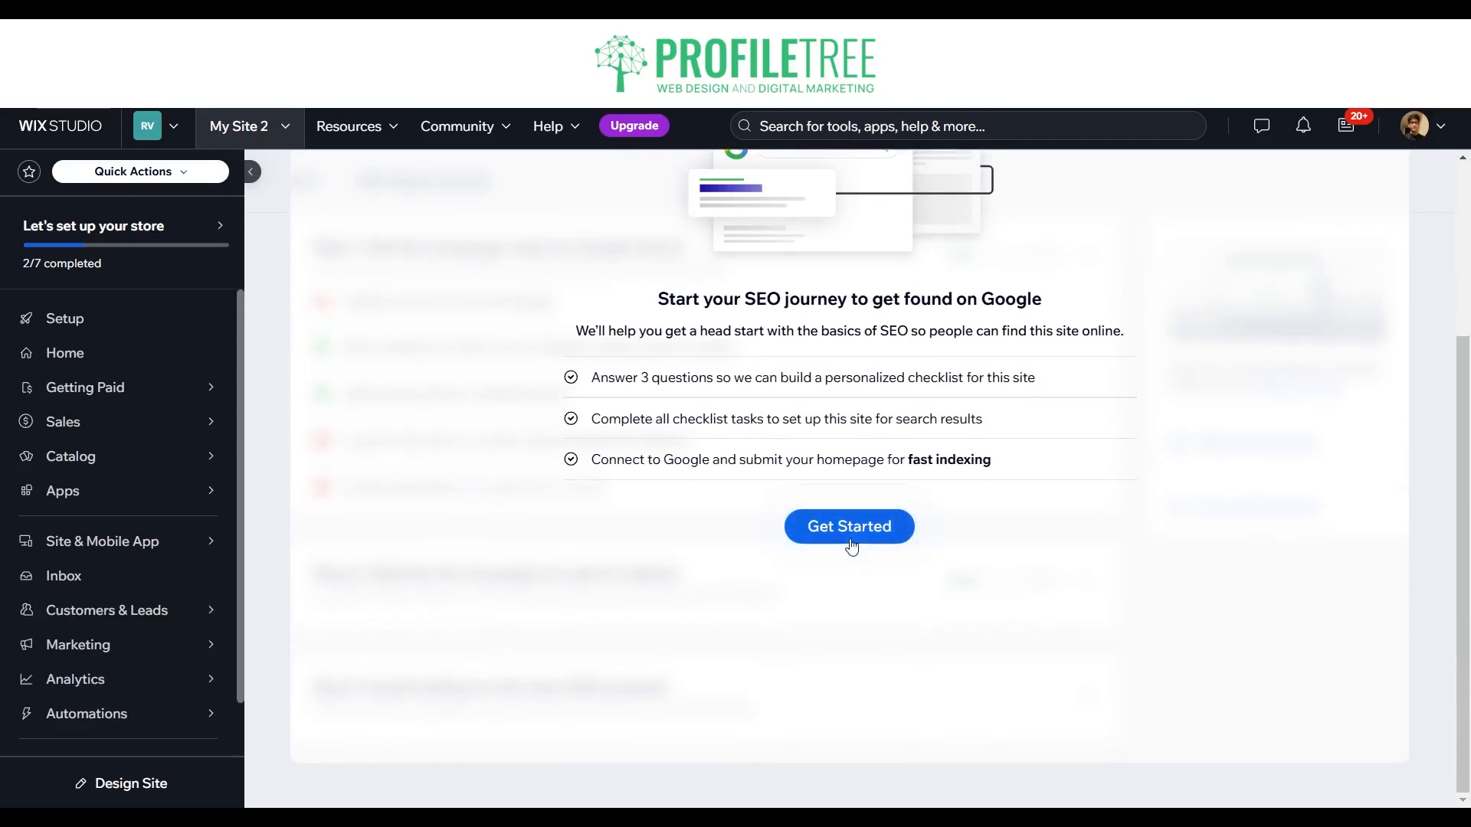
{"action": "left_click", "coordinate": [851, 536]}
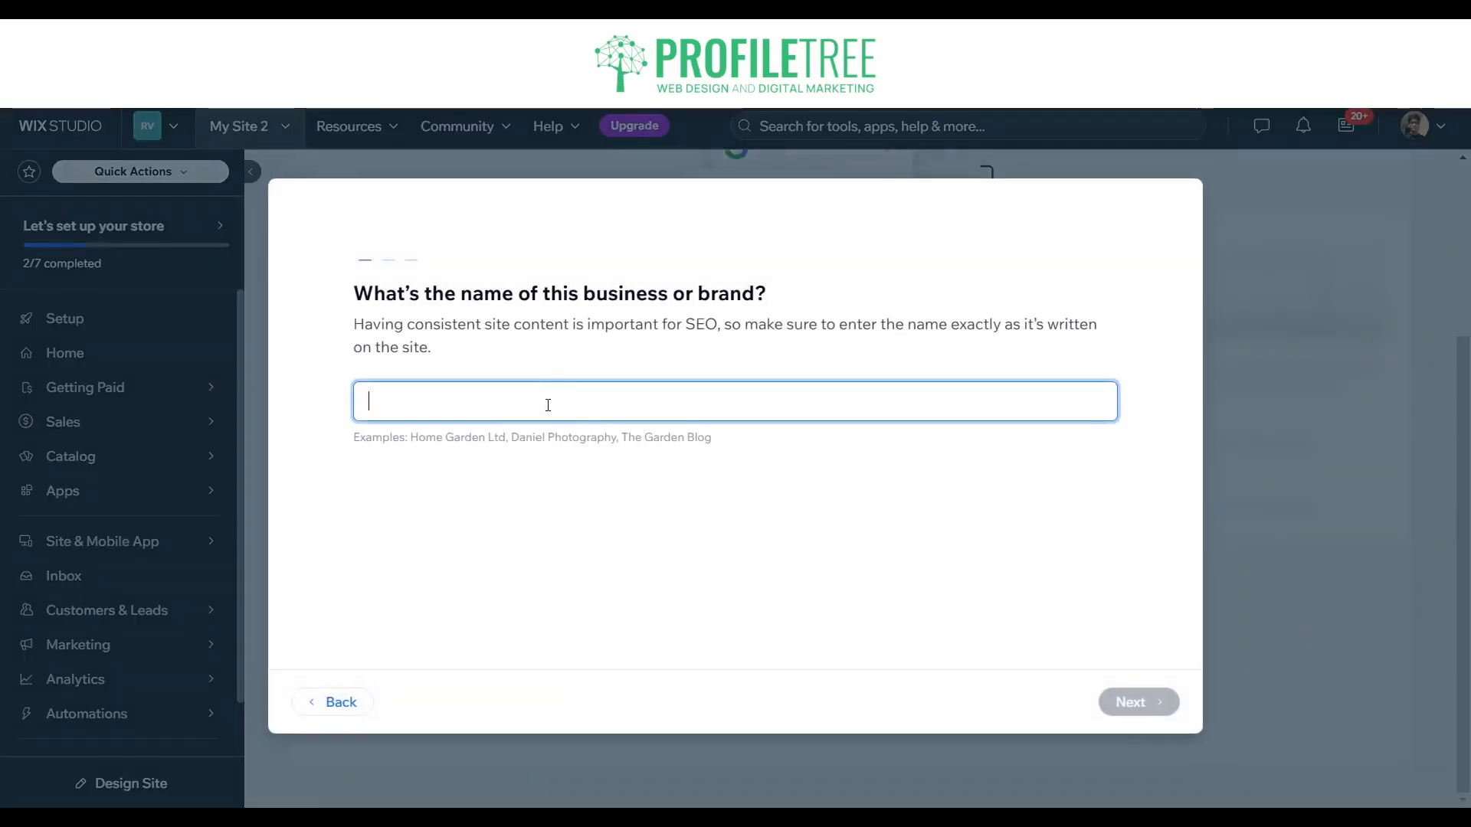
{"action": "type", "text": "Test "}
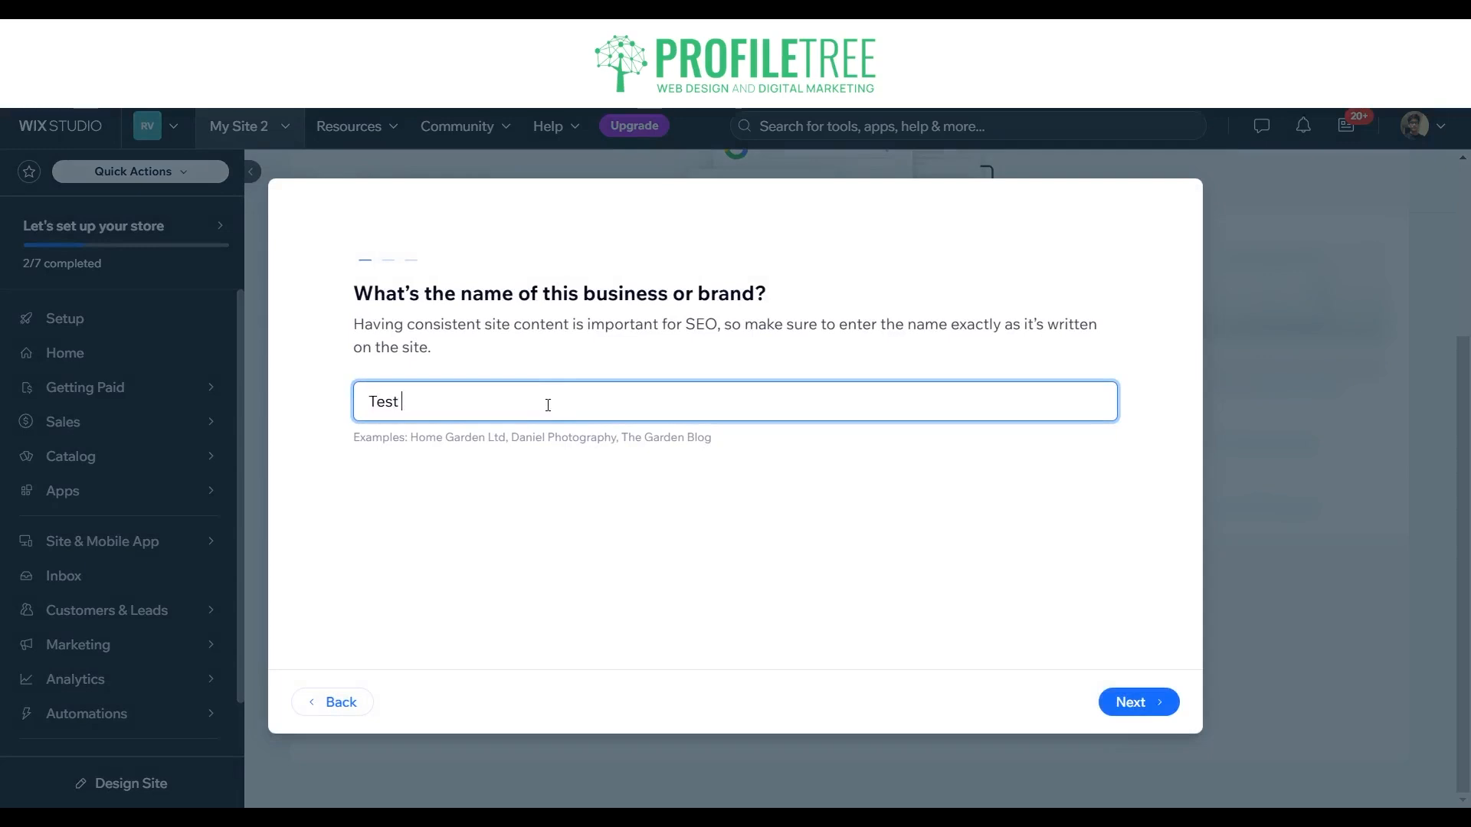
{"action": "type", "text": "Site"}
{"action": "key", "text": "Return"}
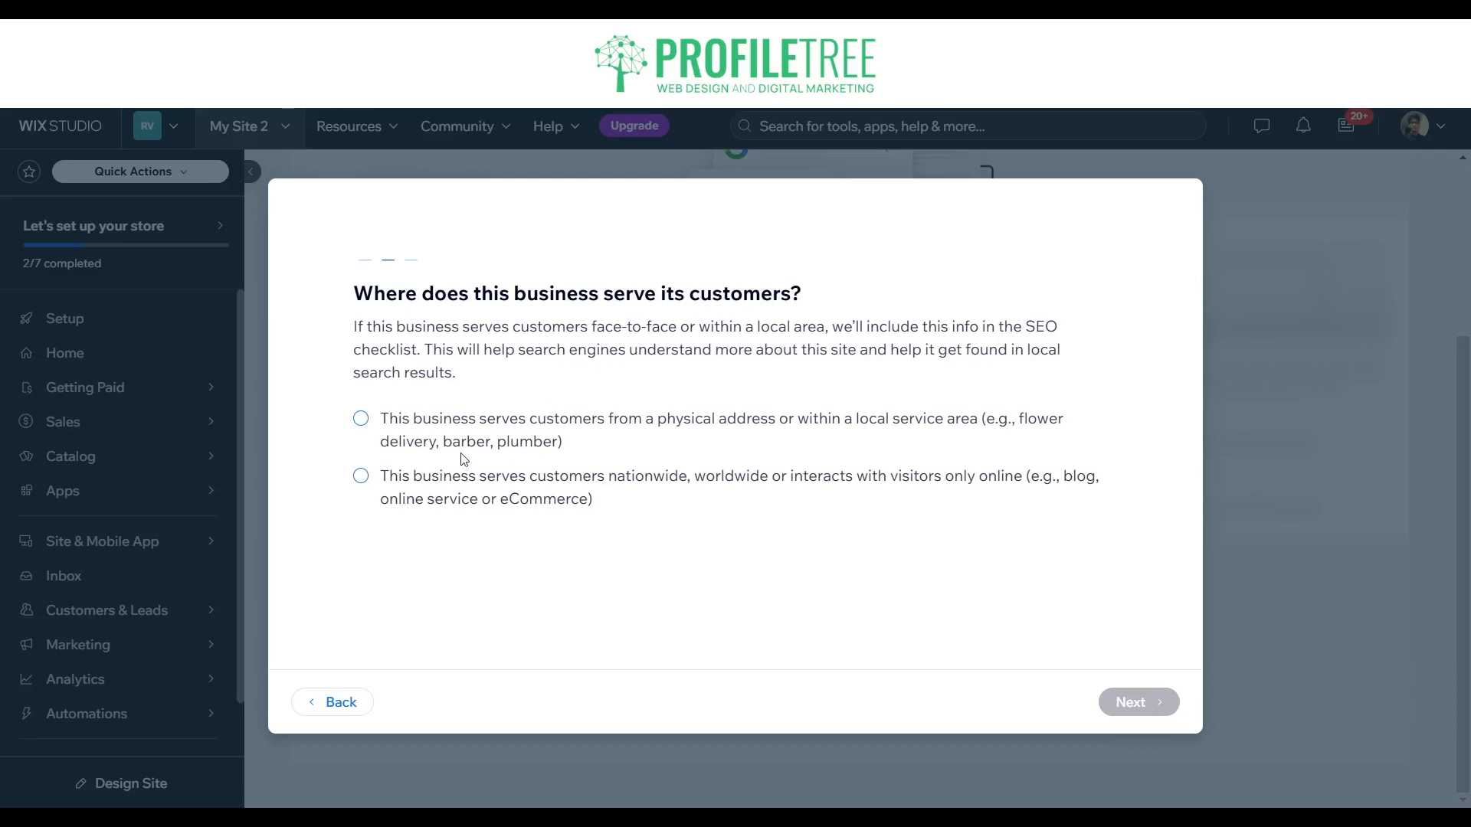
Step: Specify that the business serves customers from a physical or local area, set it to Belfast, Northern Ireland, UK, and continue
{"action": "left_click", "coordinate": [528, 449]}
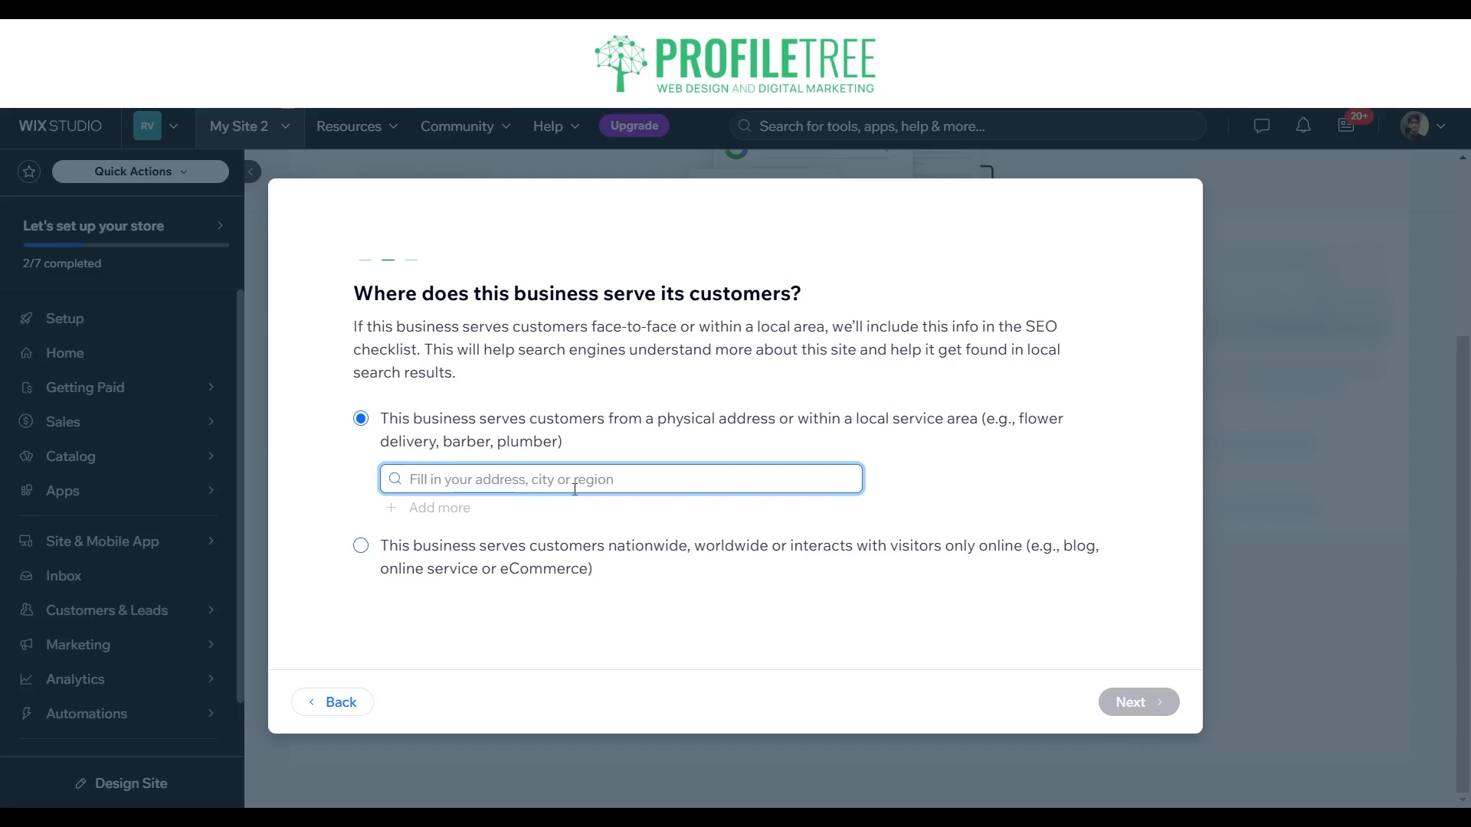
{"action": "type", "text": "Belfast"}
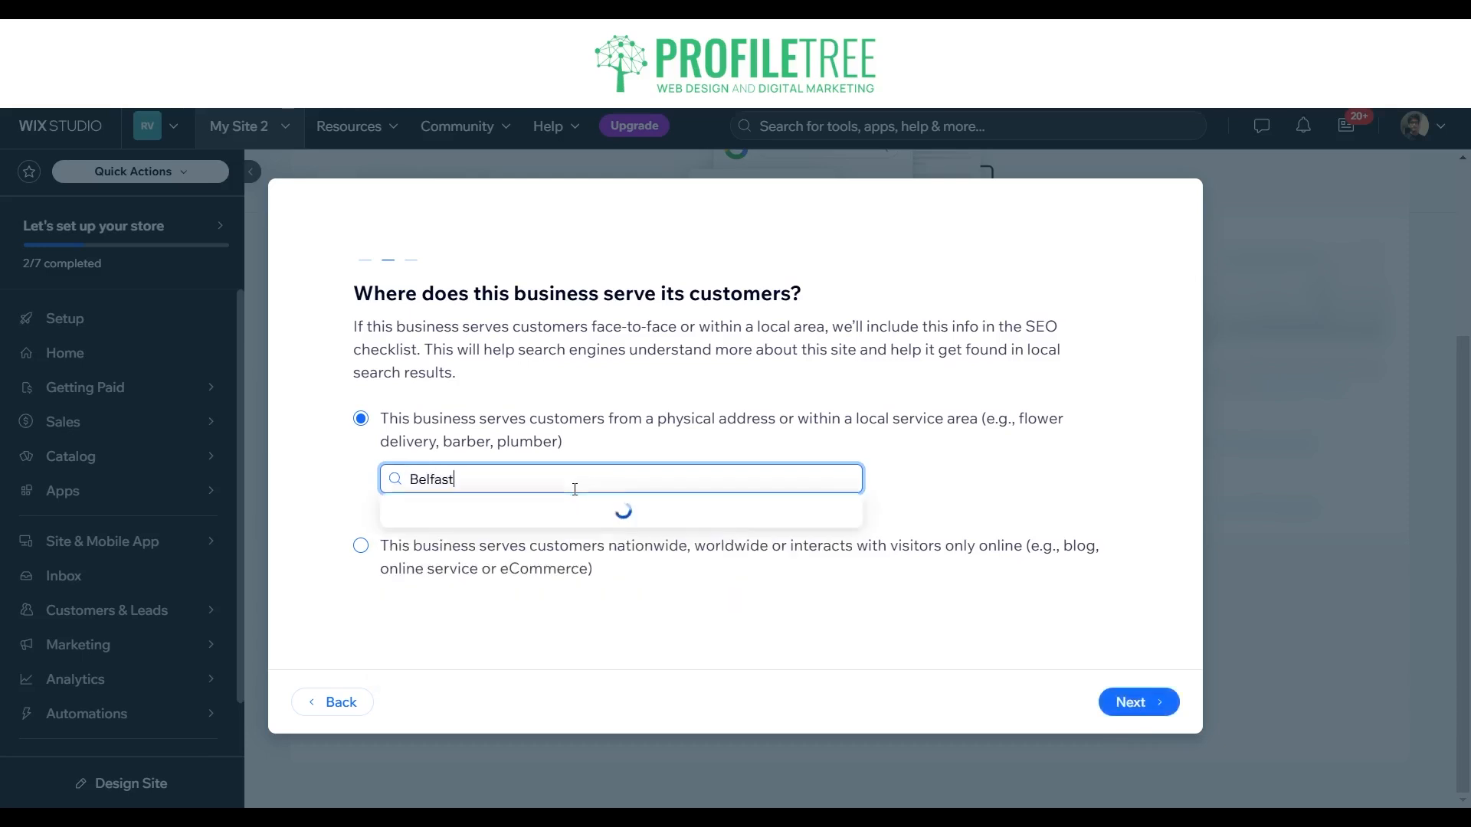
{"action": "type", "text": ", Northern "}
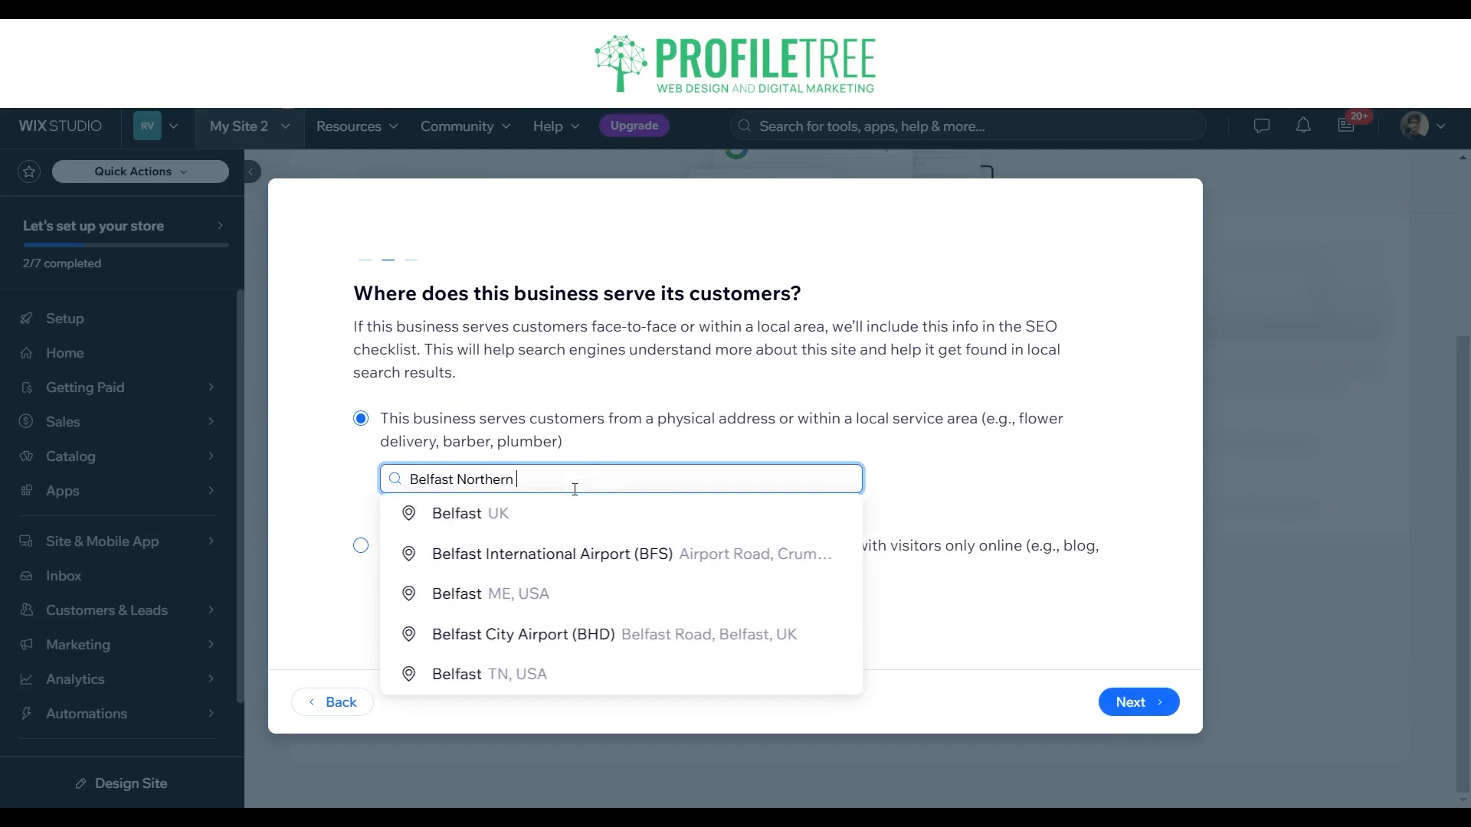
{"action": "type", "text": "Irelan"}
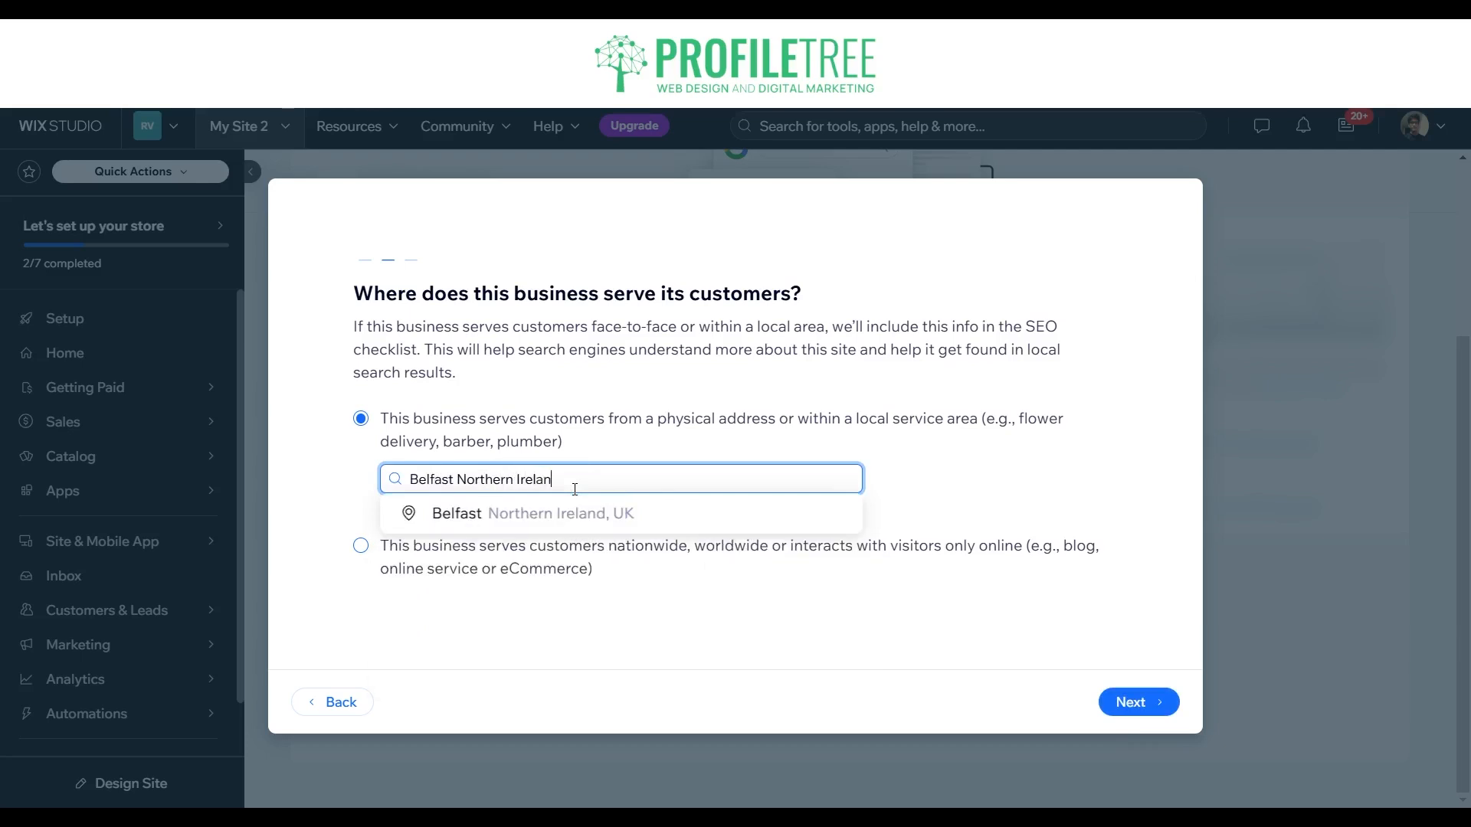
{"action": "type", "text": "d"}
{"action": "left_click", "coordinate": [580, 518]}
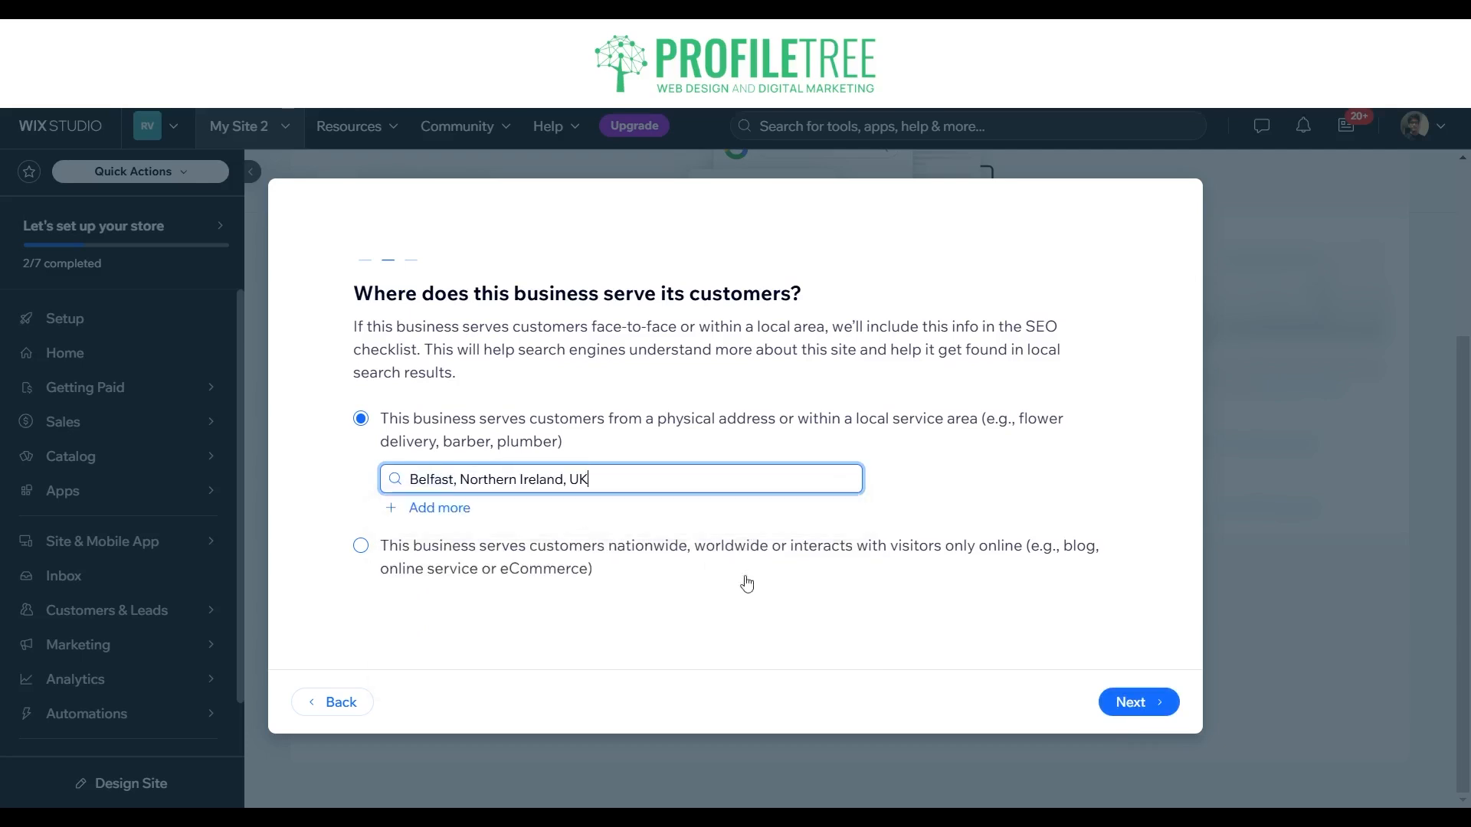
{"action": "left_click", "coordinate": [1166, 711]}
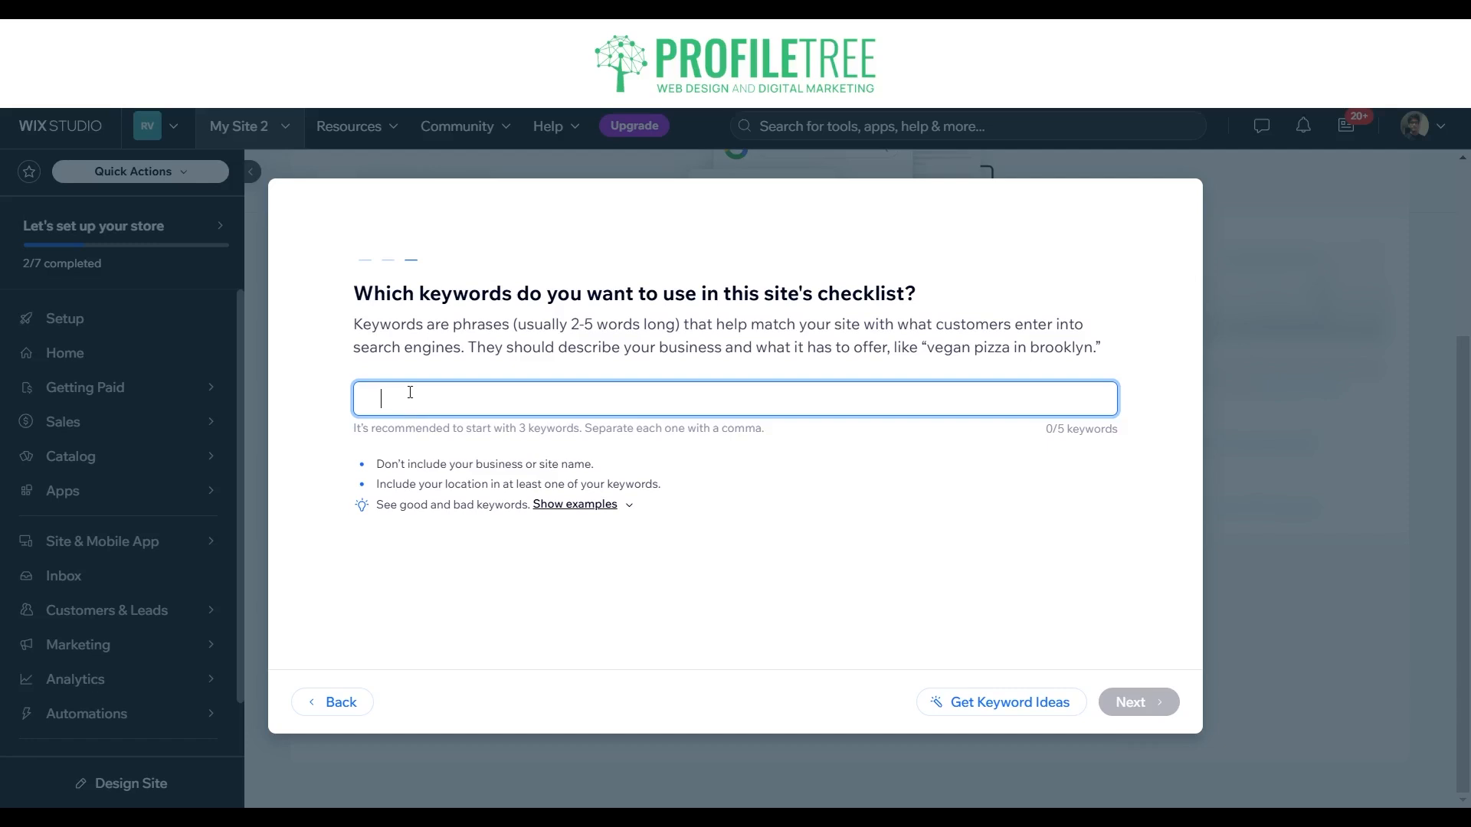
Step: Add Digital Marketing in Belfast as the first keyword for the site's checklist
{"action": "type", "text": "igital Marketing in Belfas"}
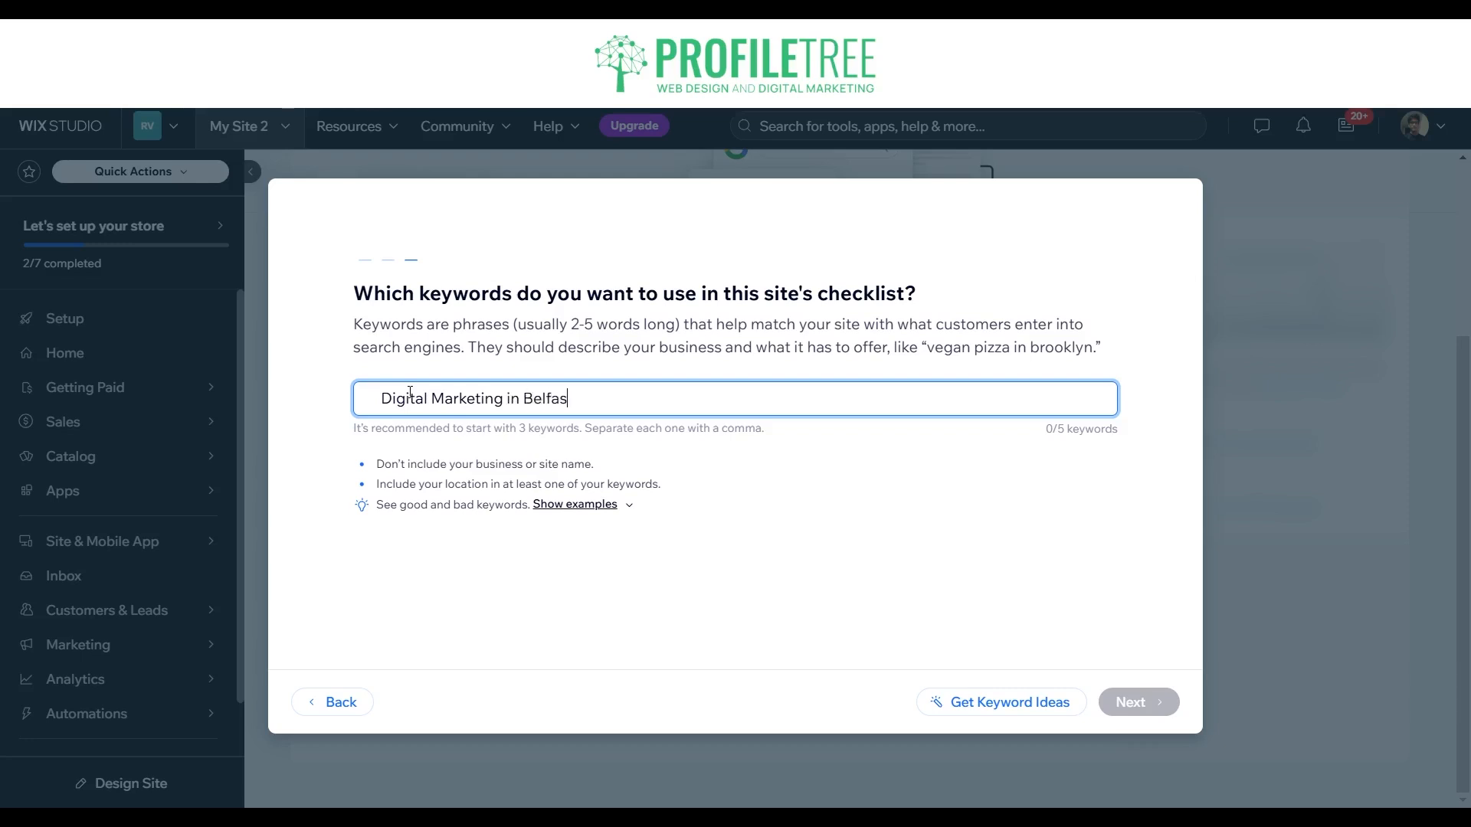
{"action": "type", "text": "t"}
{"action": "key", "text": "Return"}
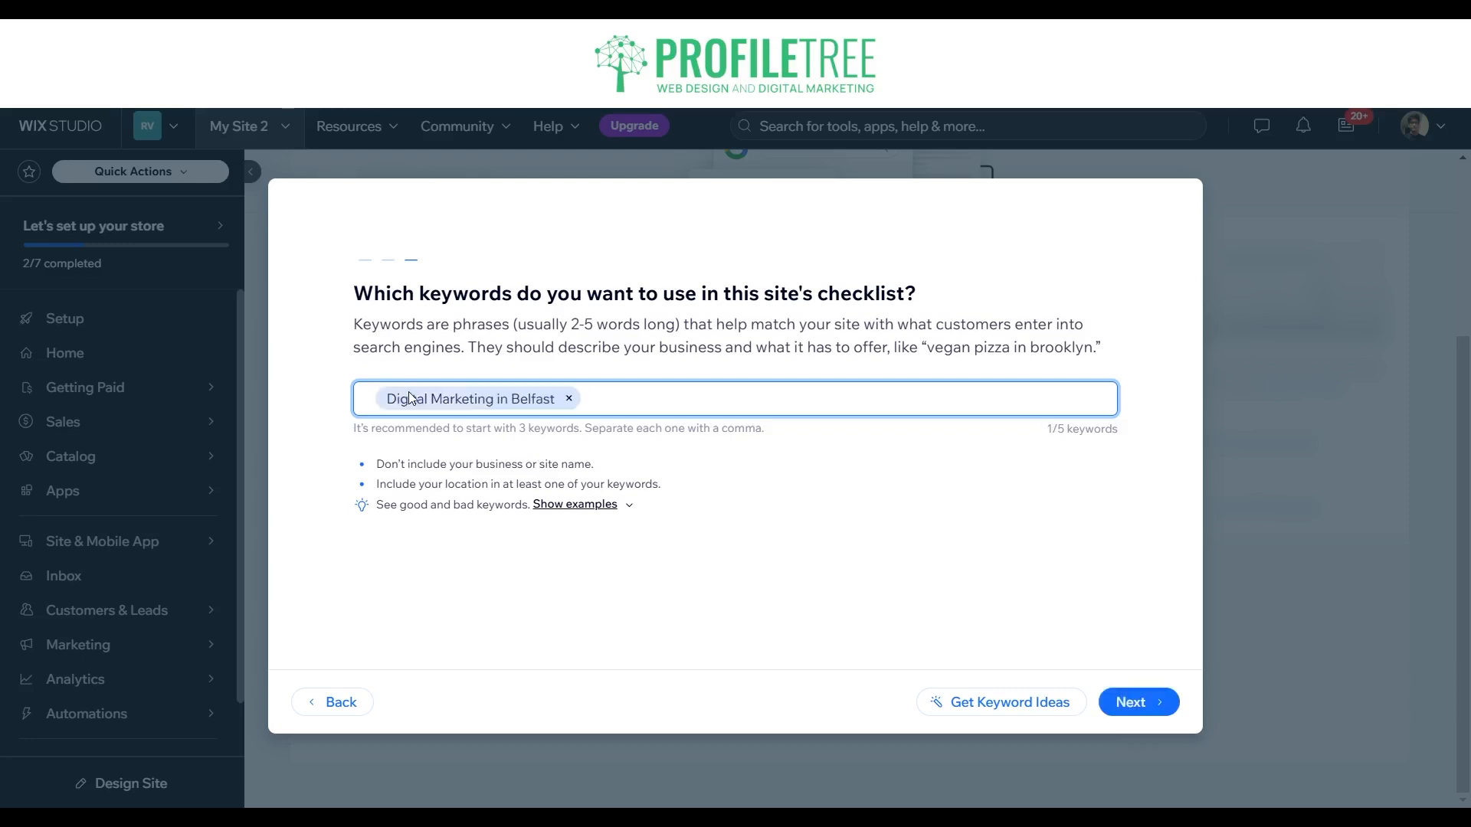
Step: Add Website Development NI as the second checklist keyword
{"action": "type", "text": "Website Developmetn"}
{"action": "key", "text": "BackSpace"}
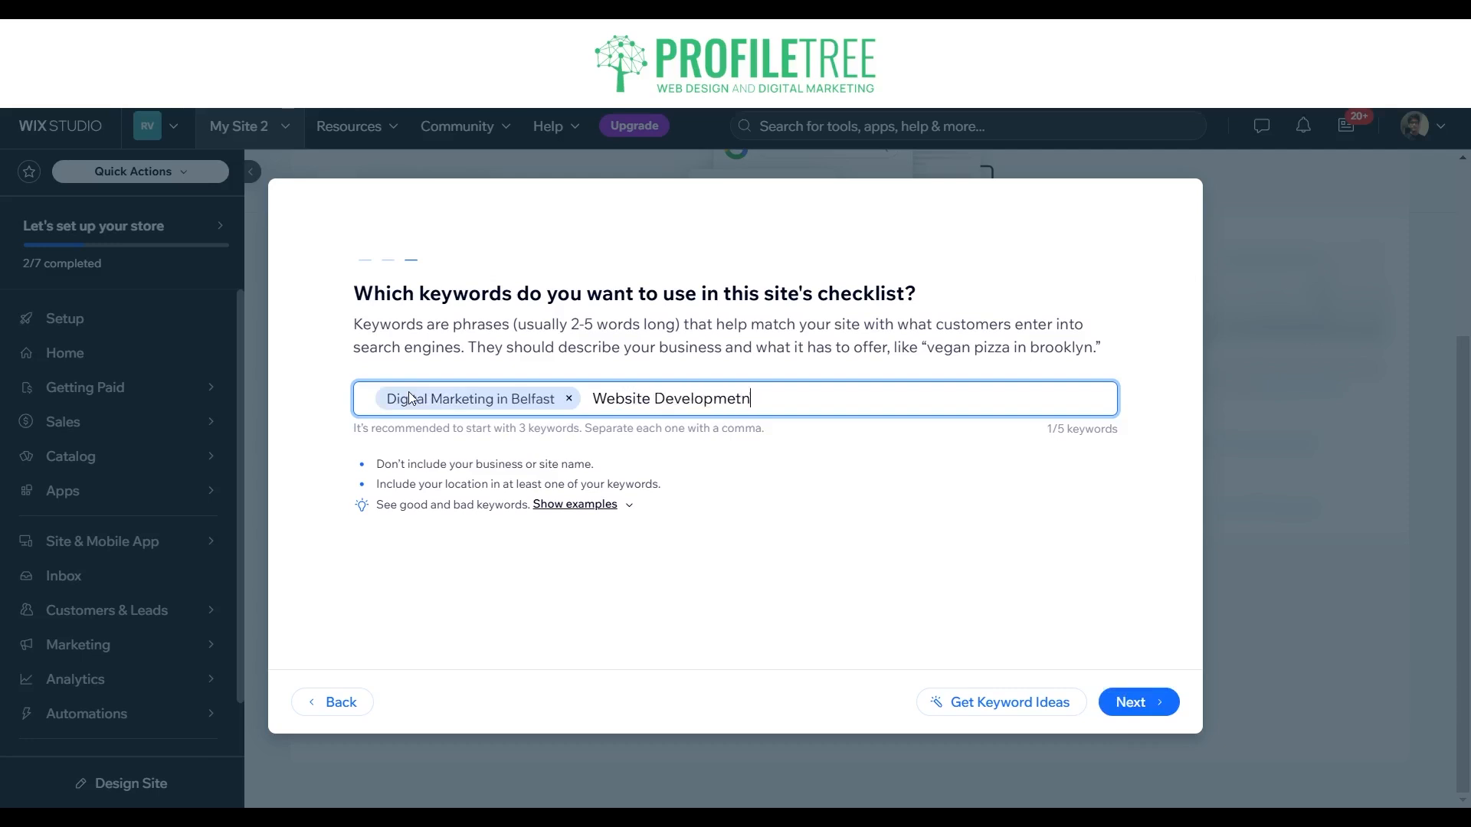
{"action": "type", "text": "nt NI"}
{"action": "key", "text": "Return"}
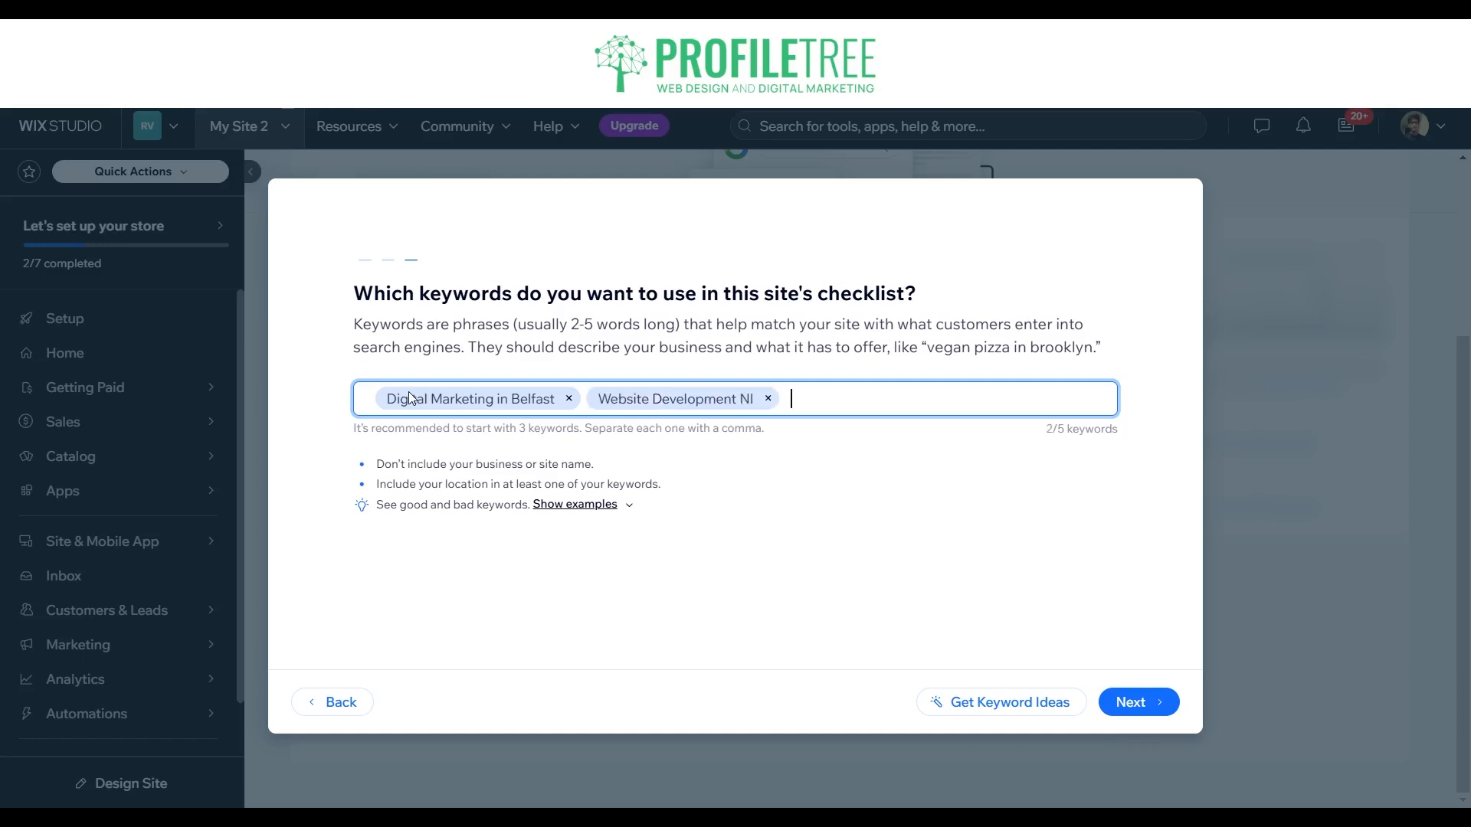
Step: Add Video Production Northern Ireland as the third keyword, and submit the keywords without choosing a keyword research tool
{"action": "type", "text": "Belfast"}
{"action": "key", "text": "BackSpace"}
{"action": "key", "text": "BackSpace"}
{"action": "key", "text": "BackSpace"}
{"action": "key", "text": "BackSpace"}
{"action": "key", "text": "BackSpace"}
{"action": "key", "text": "BackSpace"}
{"action": "type", "text": "Video Production Northern Irel"}
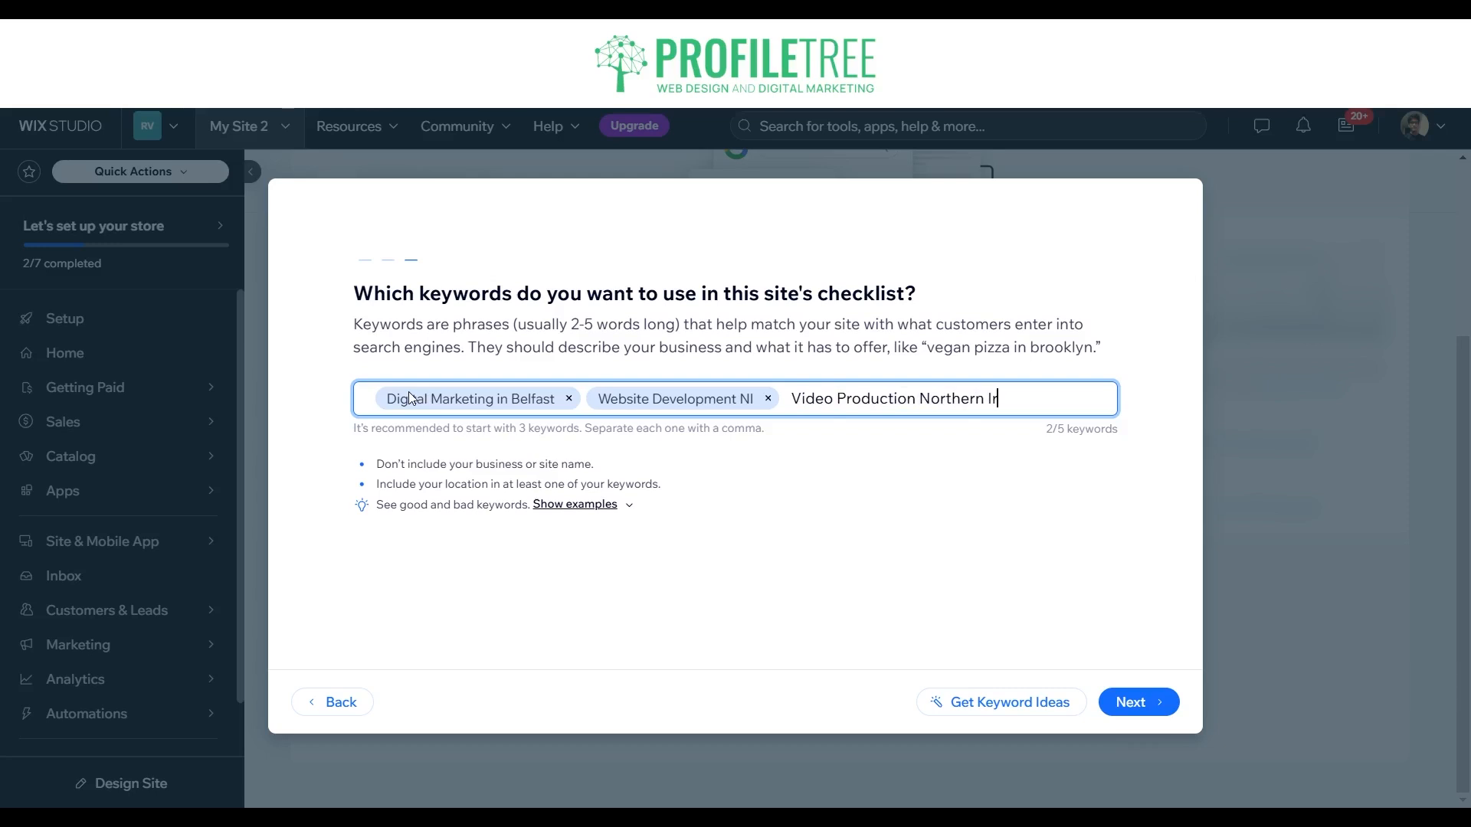
{"action": "type", "text": "and"}
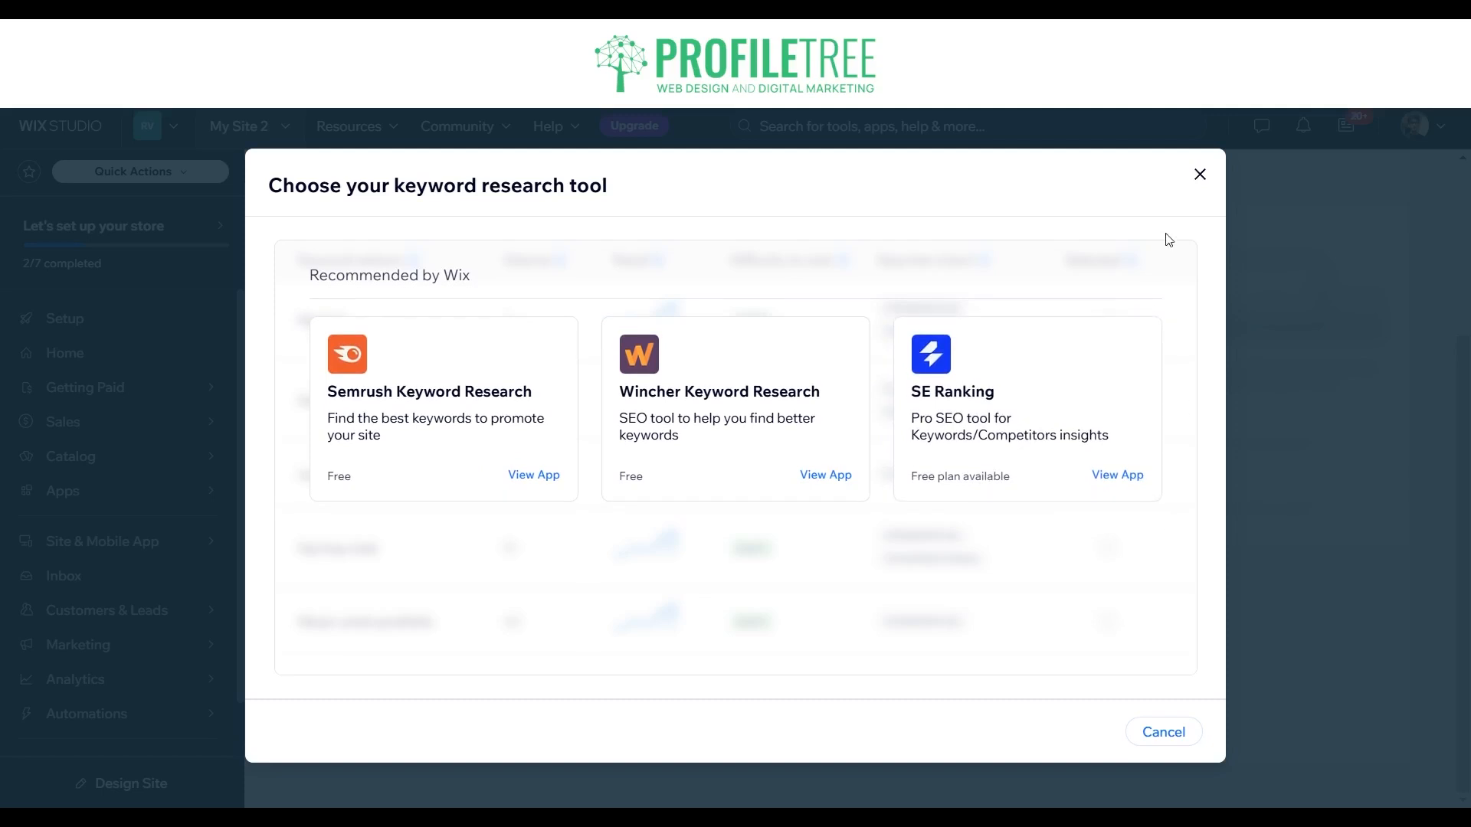
{"action": "left_click", "coordinate": [1198, 176]}
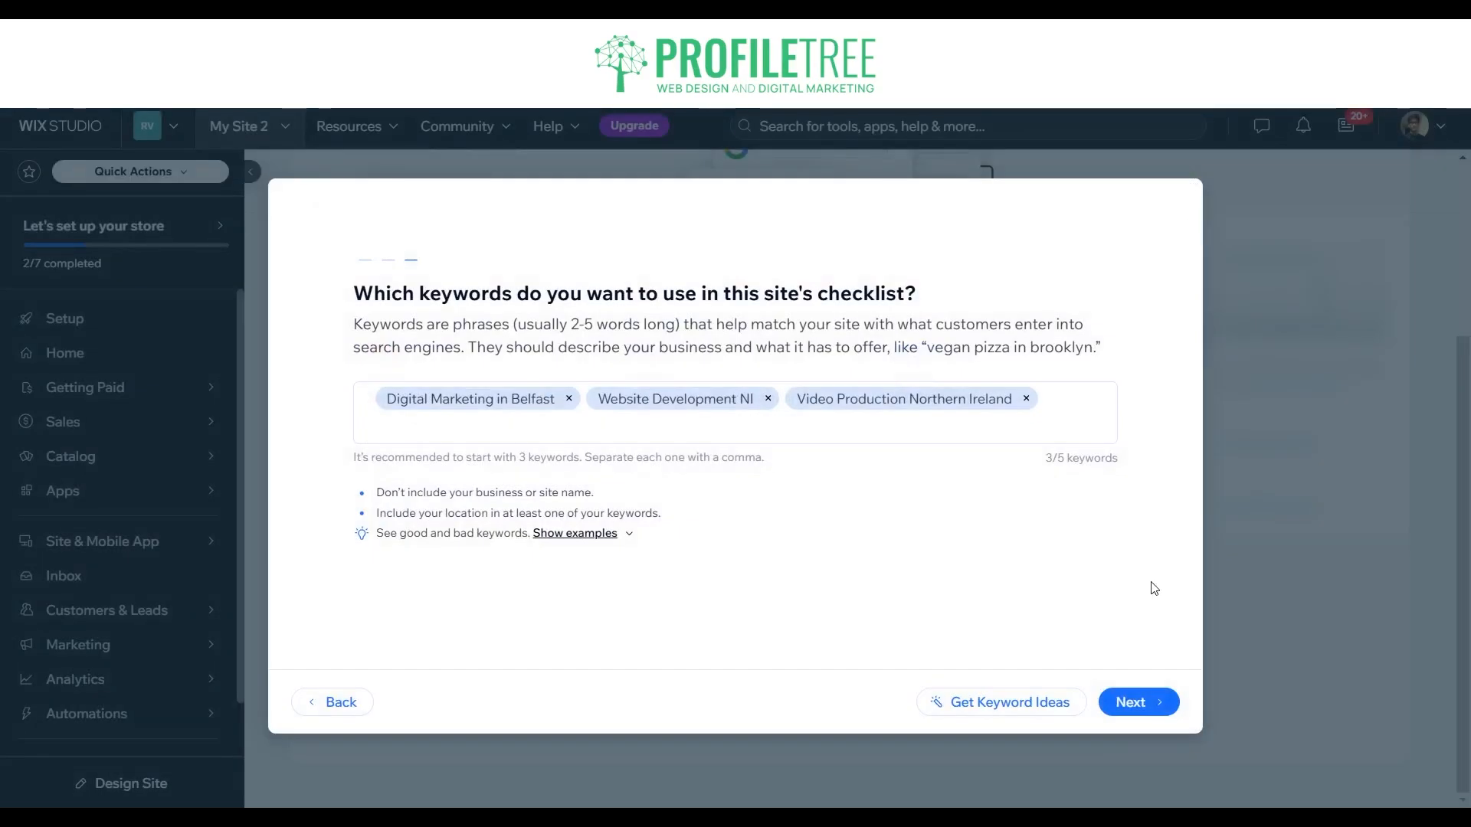
{"action": "left_click", "coordinate": [1164, 705]}
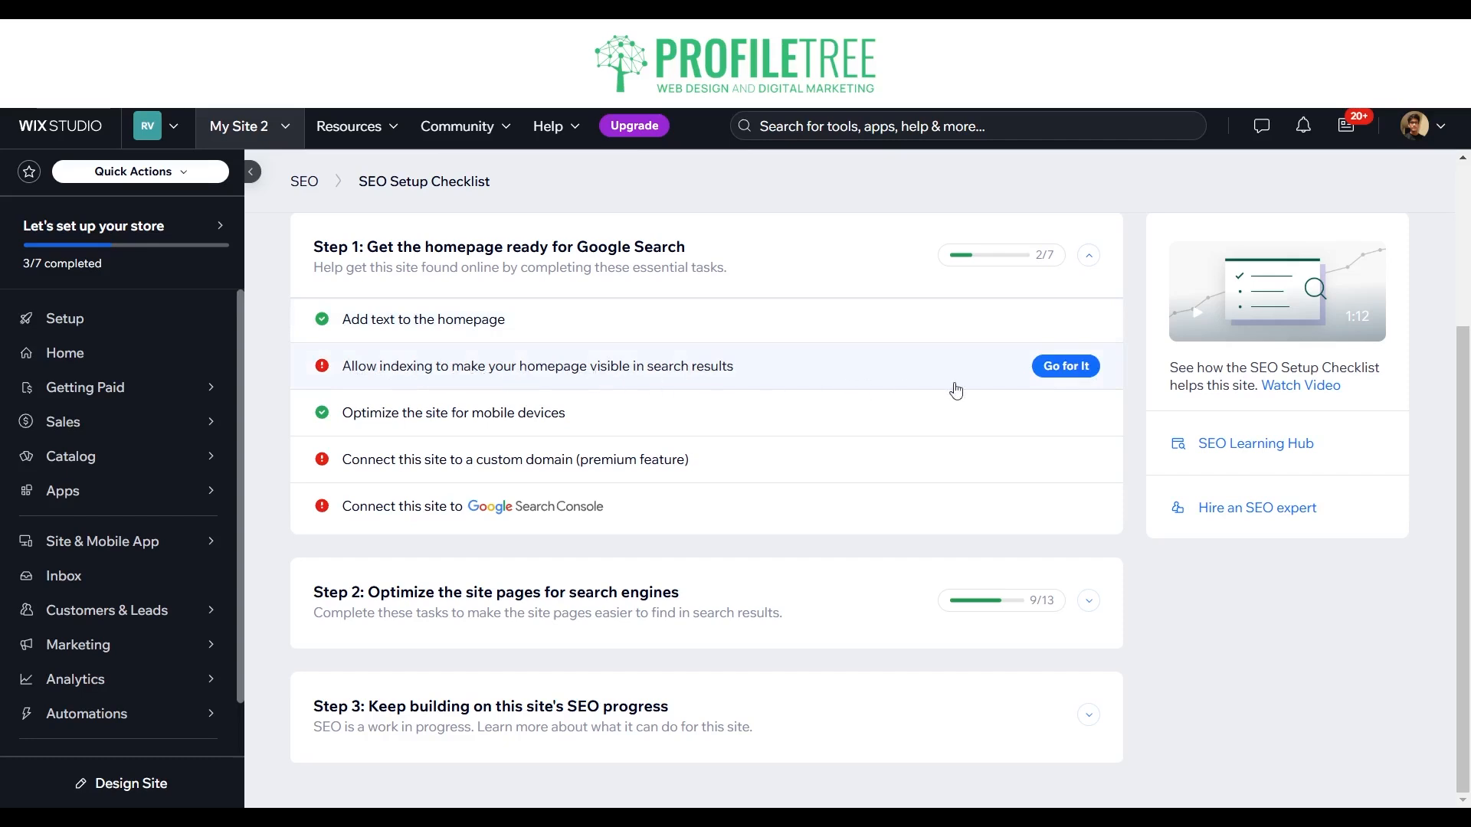
Step: Turn on search engine indexing for the homepage and site through the indexing task in Step 1
{"action": "left_click", "coordinate": [1044, 371]}
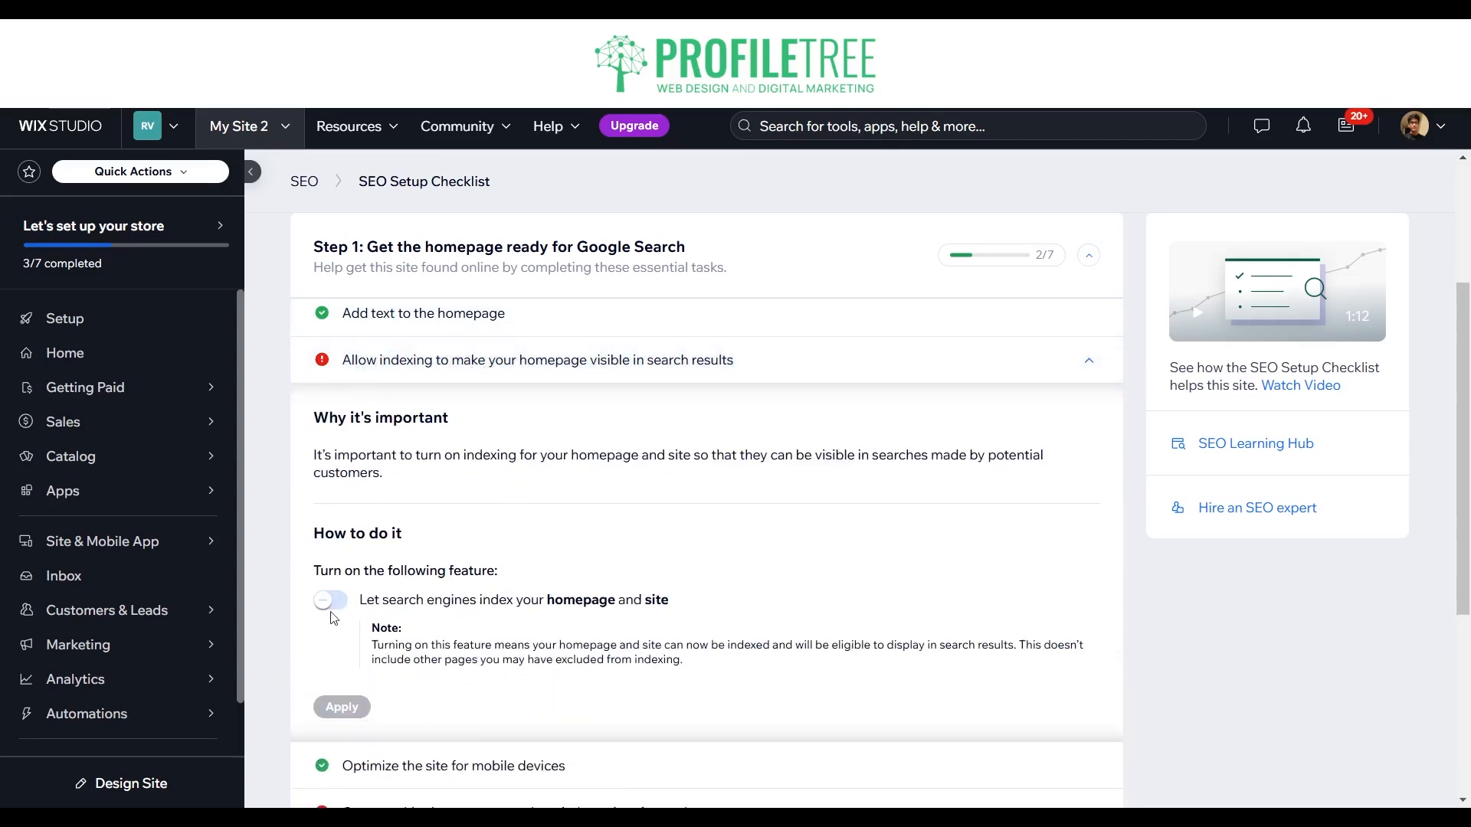
{"action": "left_click", "coordinate": [330, 562]}
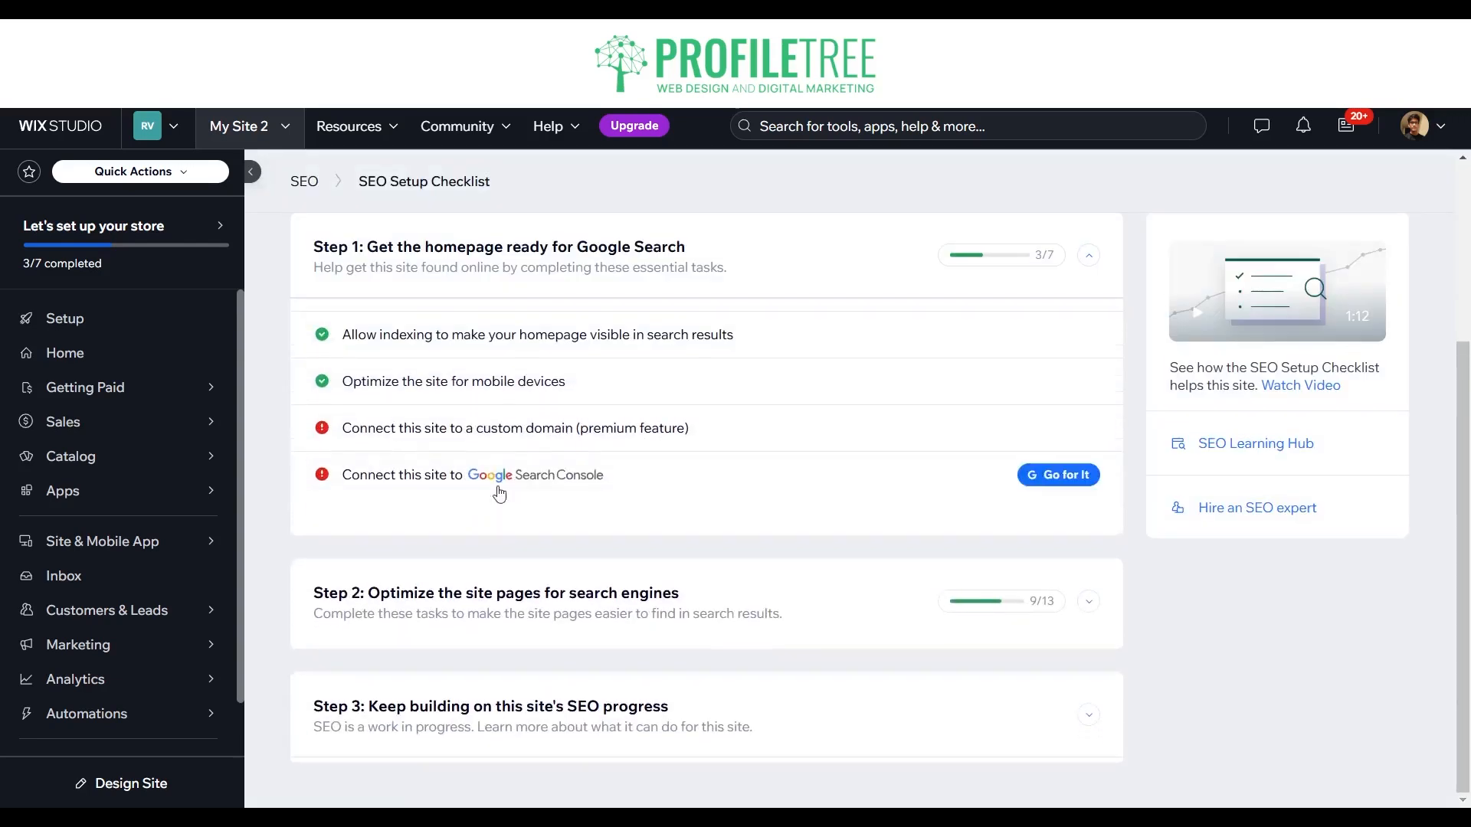
Step: Review the instructions for connecting a custom domain and the Google Search Console task in Step 1
{"action": "left_click", "coordinate": [476, 469]}
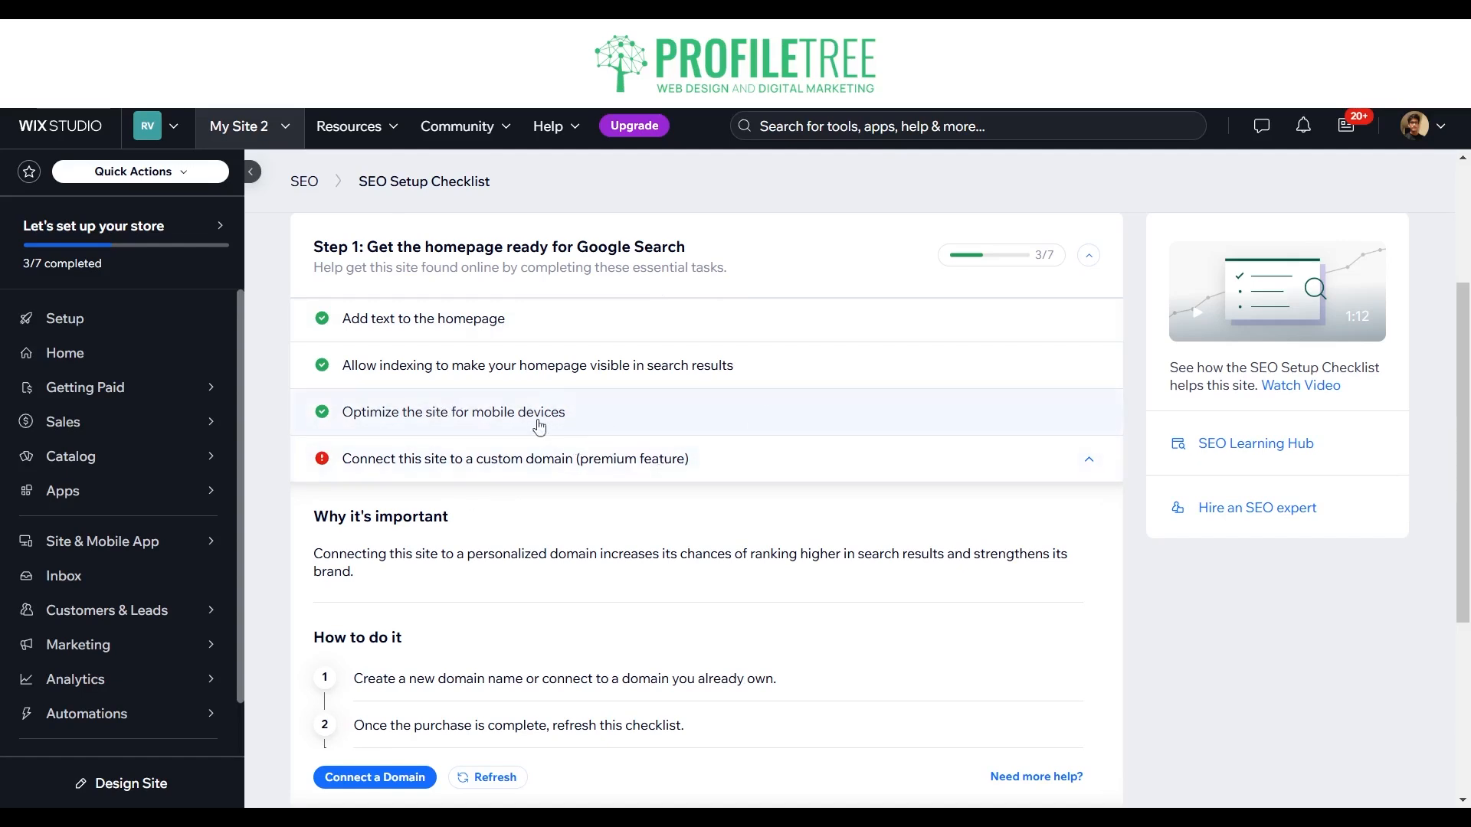
{"action": "scroll", "coordinate": [462, 460], "scroll_direction": "down", "scroll_amount": 4}
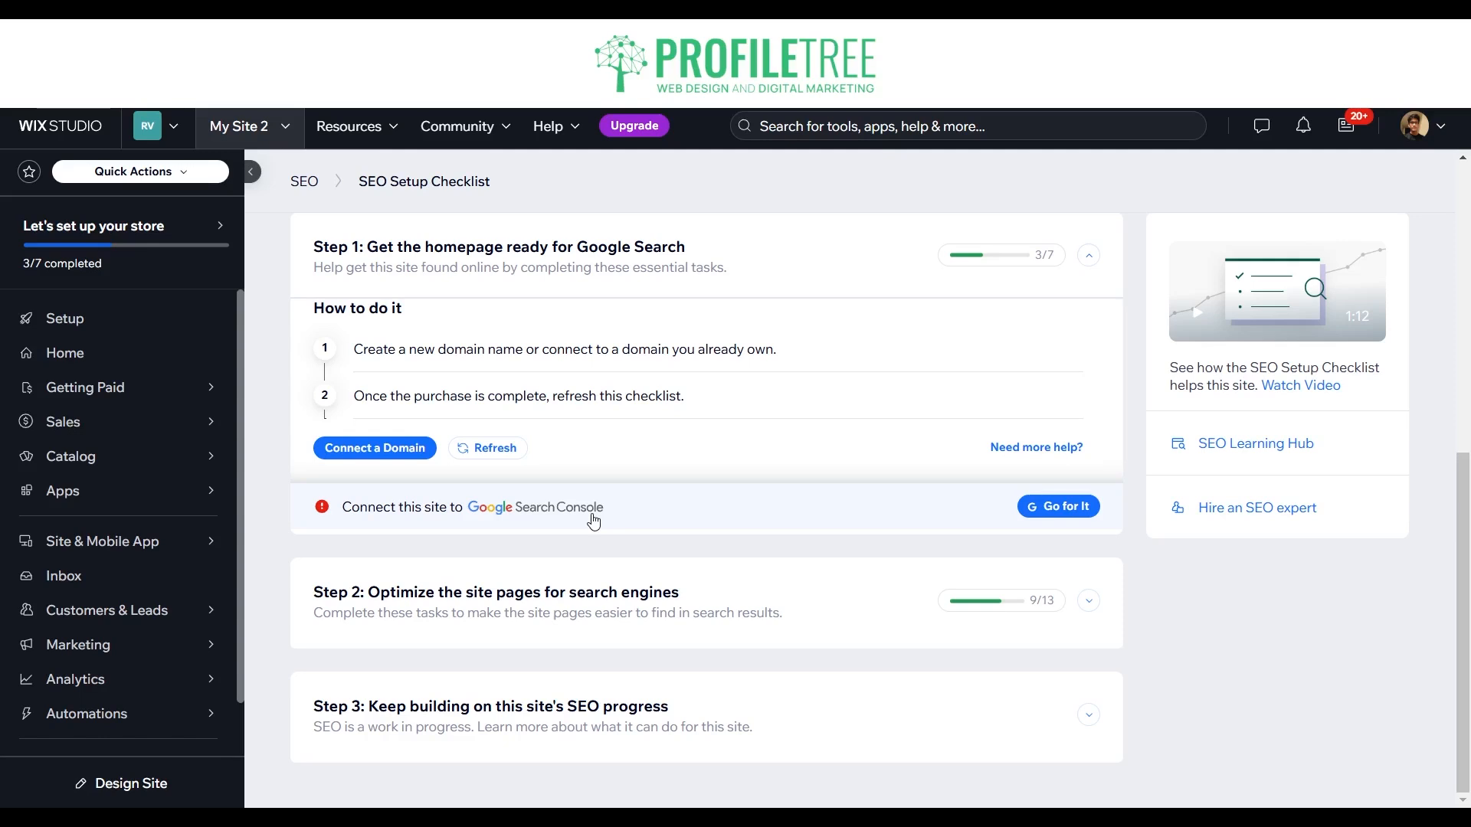
{"action": "mouse_move", "coordinate": [607, 528]}
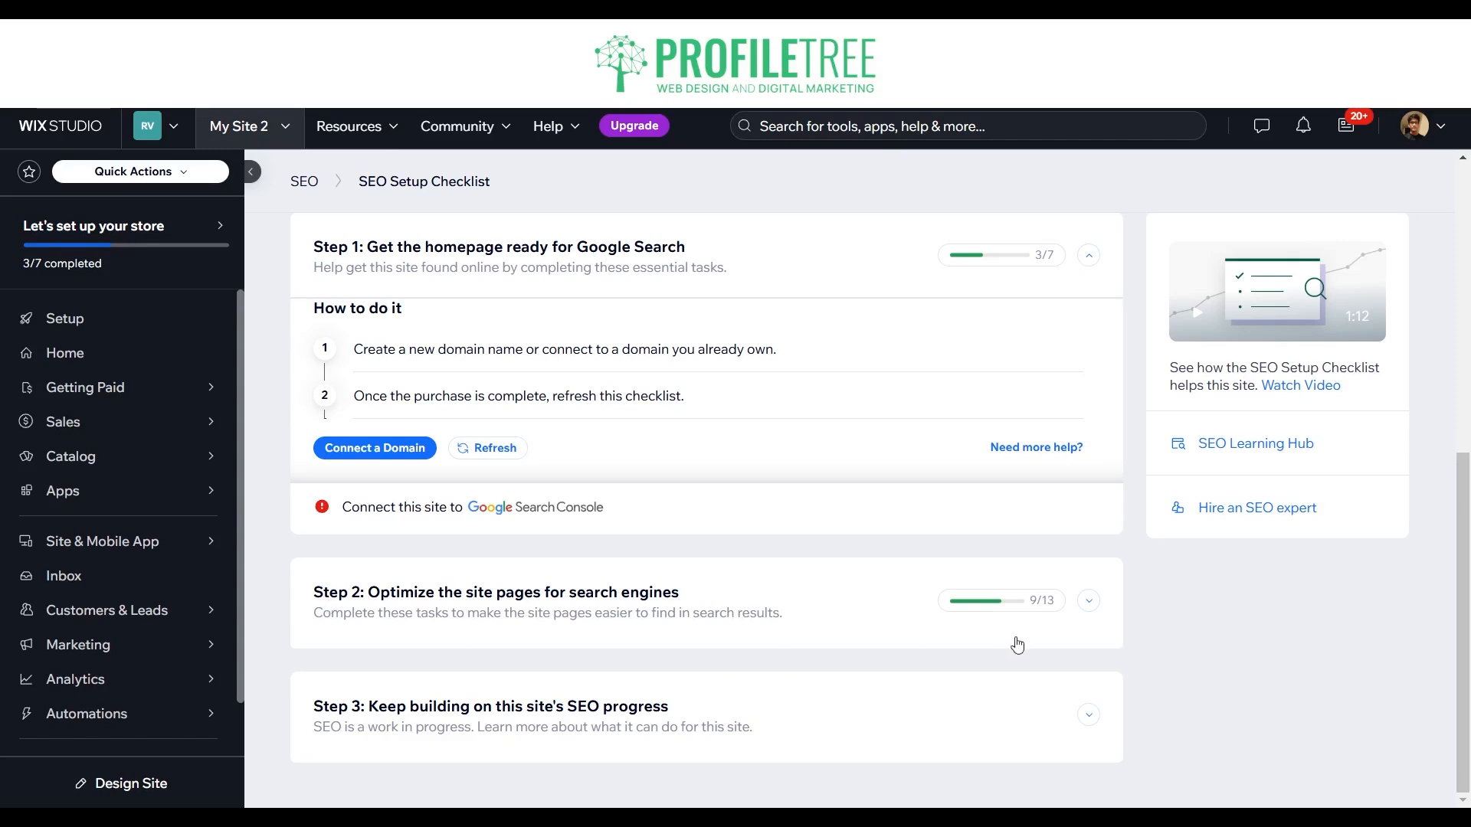
Step: Expand Step 2 to show all its tasks and review the title, meta description and link tasks for each page
{"action": "left_click", "coordinate": [1094, 604]}
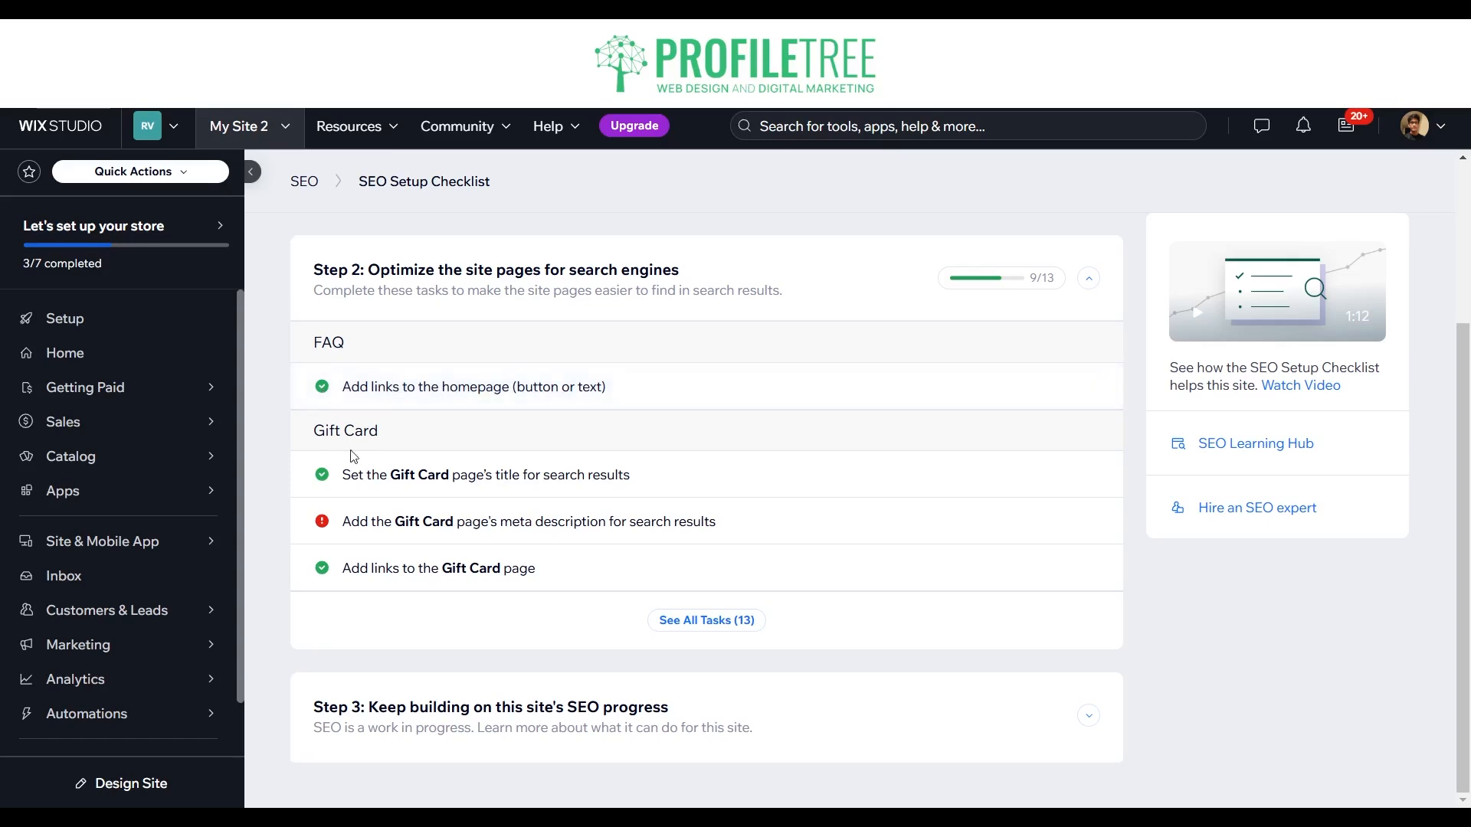
{"action": "mouse_move", "coordinate": [355, 526]}
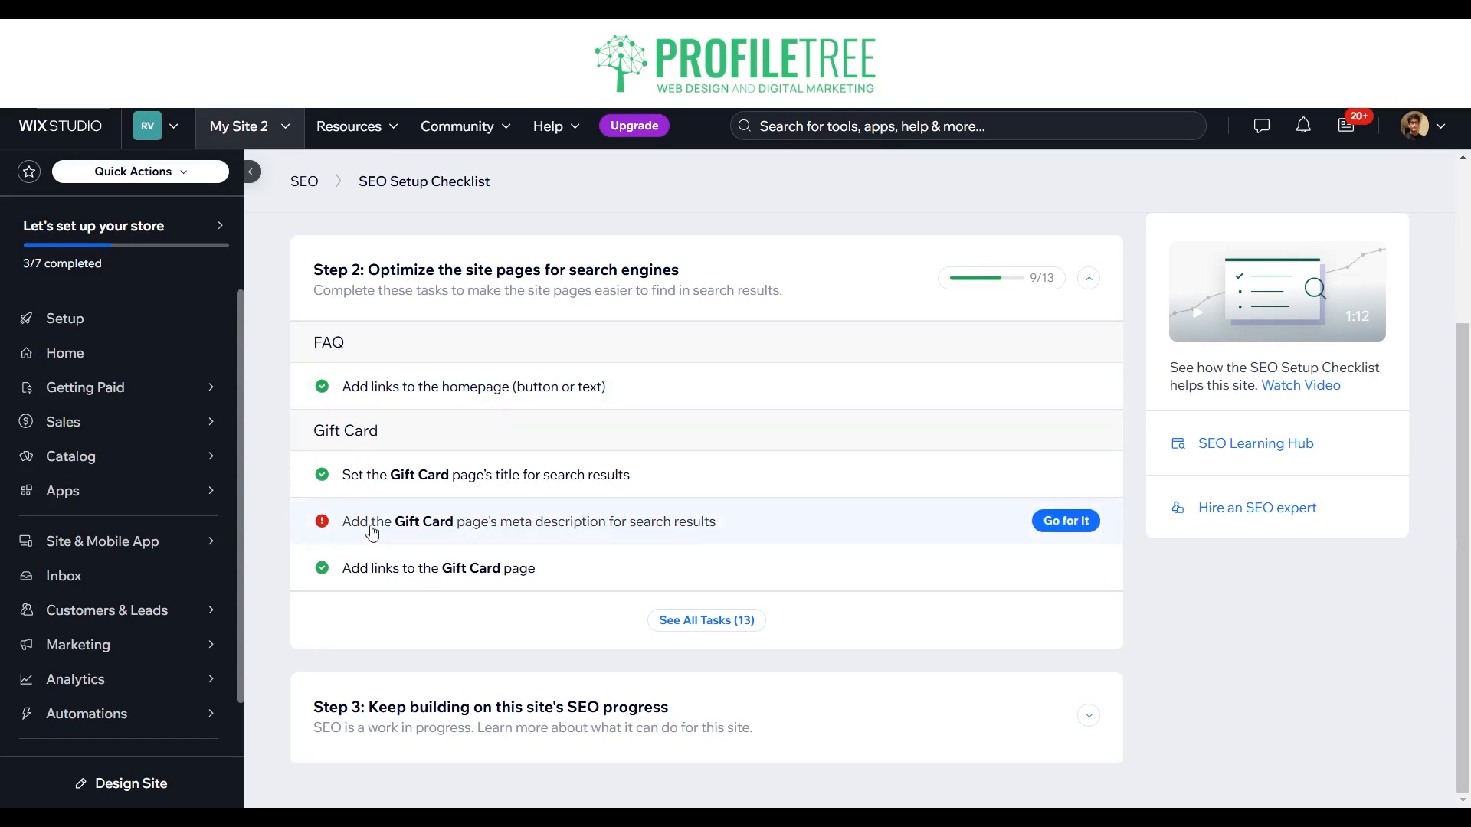
{"action": "left_click", "coordinate": [674, 620]}
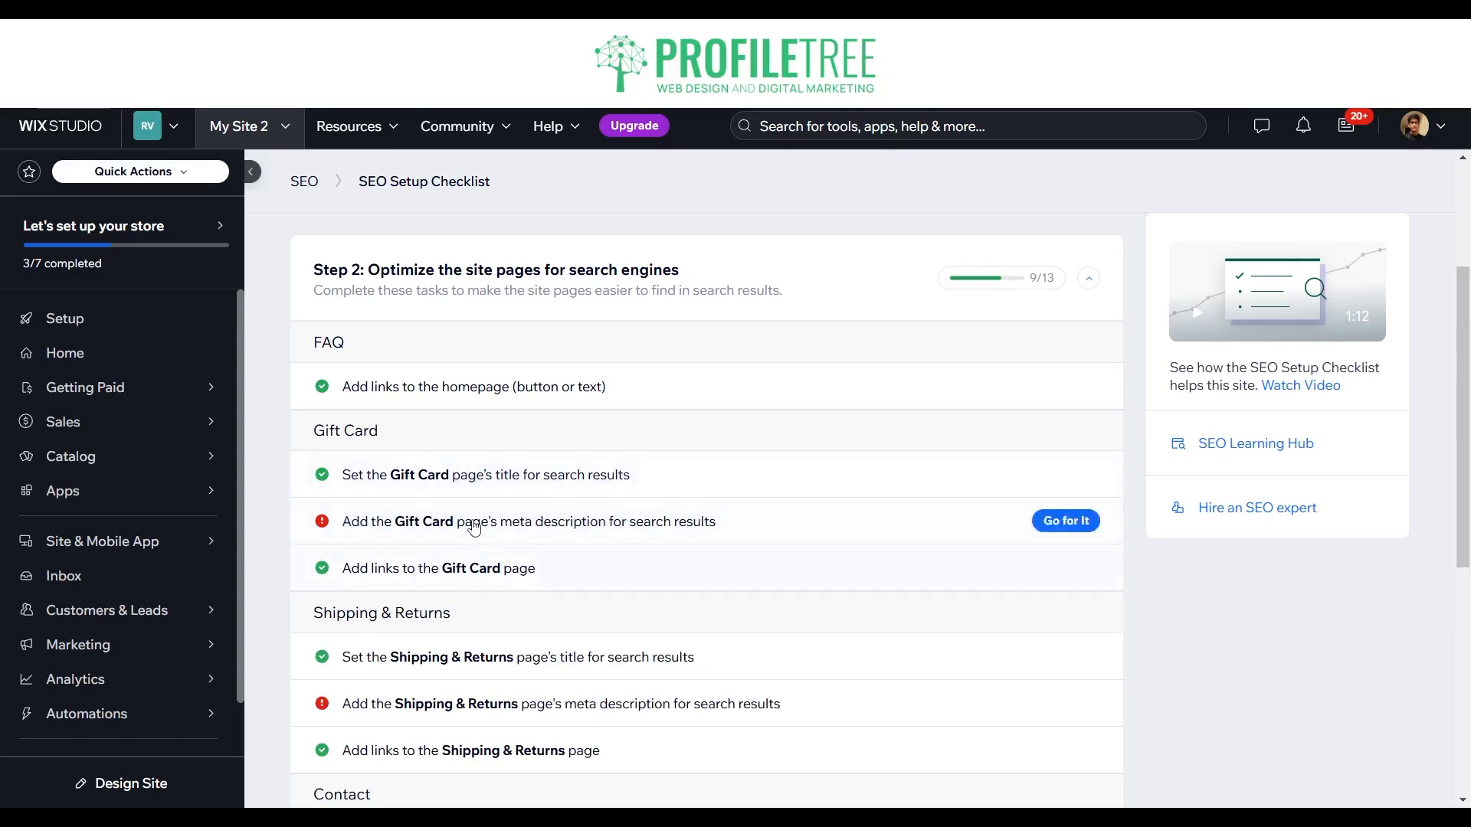
{"action": "mouse_move", "coordinate": [496, 523]}
{"action": "scroll", "coordinate": [497, 523], "scroll_direction": "down", "scroll_amount": 6}
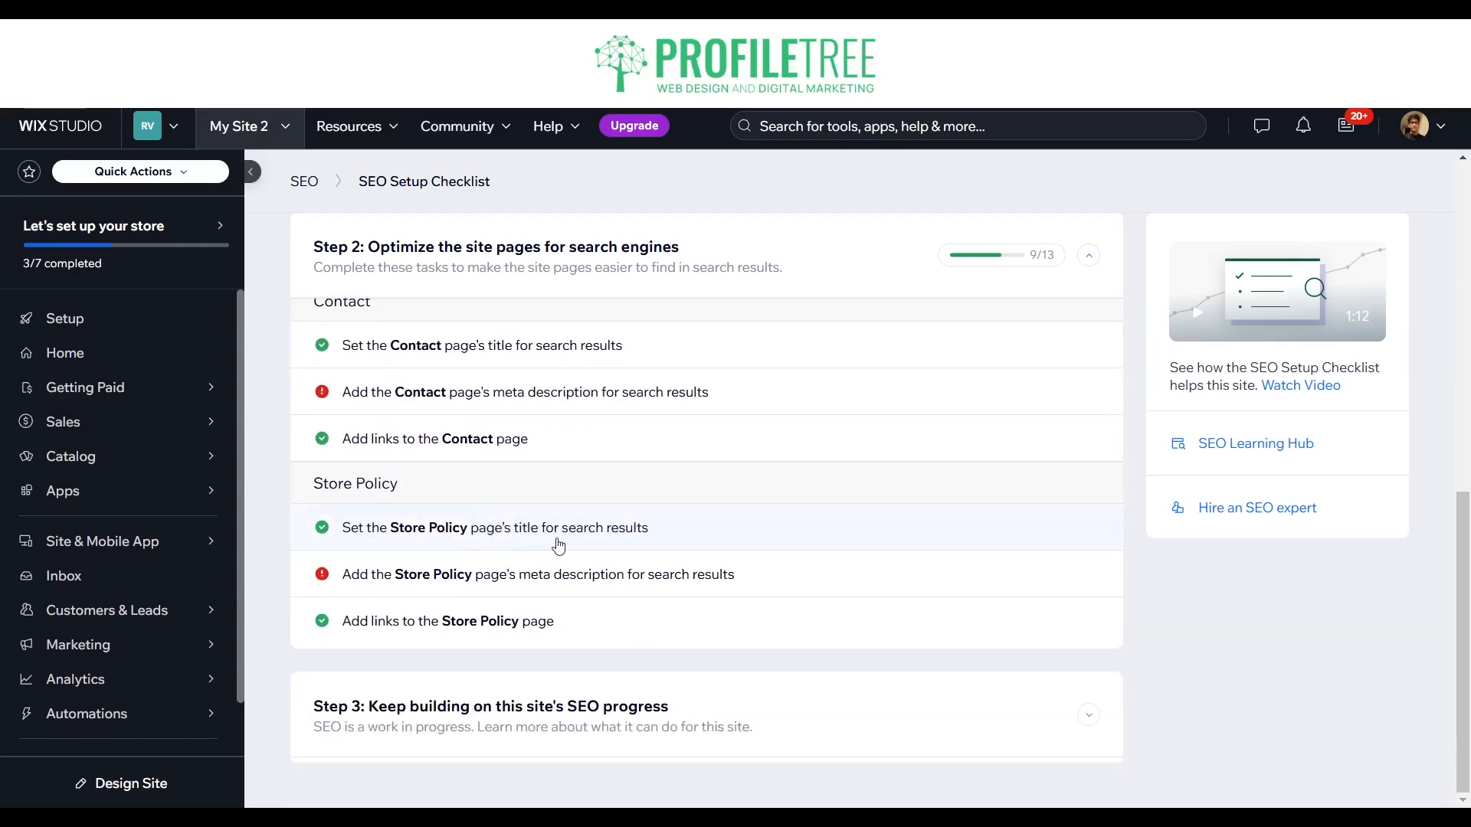
{"action": "scroll", "coordinate": [847, 672], "scroll_direction": "up", "scroll_amount": 8}
{"action": "scroll", "coordinate": [847, 672], "scroll_direction": "up", "scroll_amount": 2}
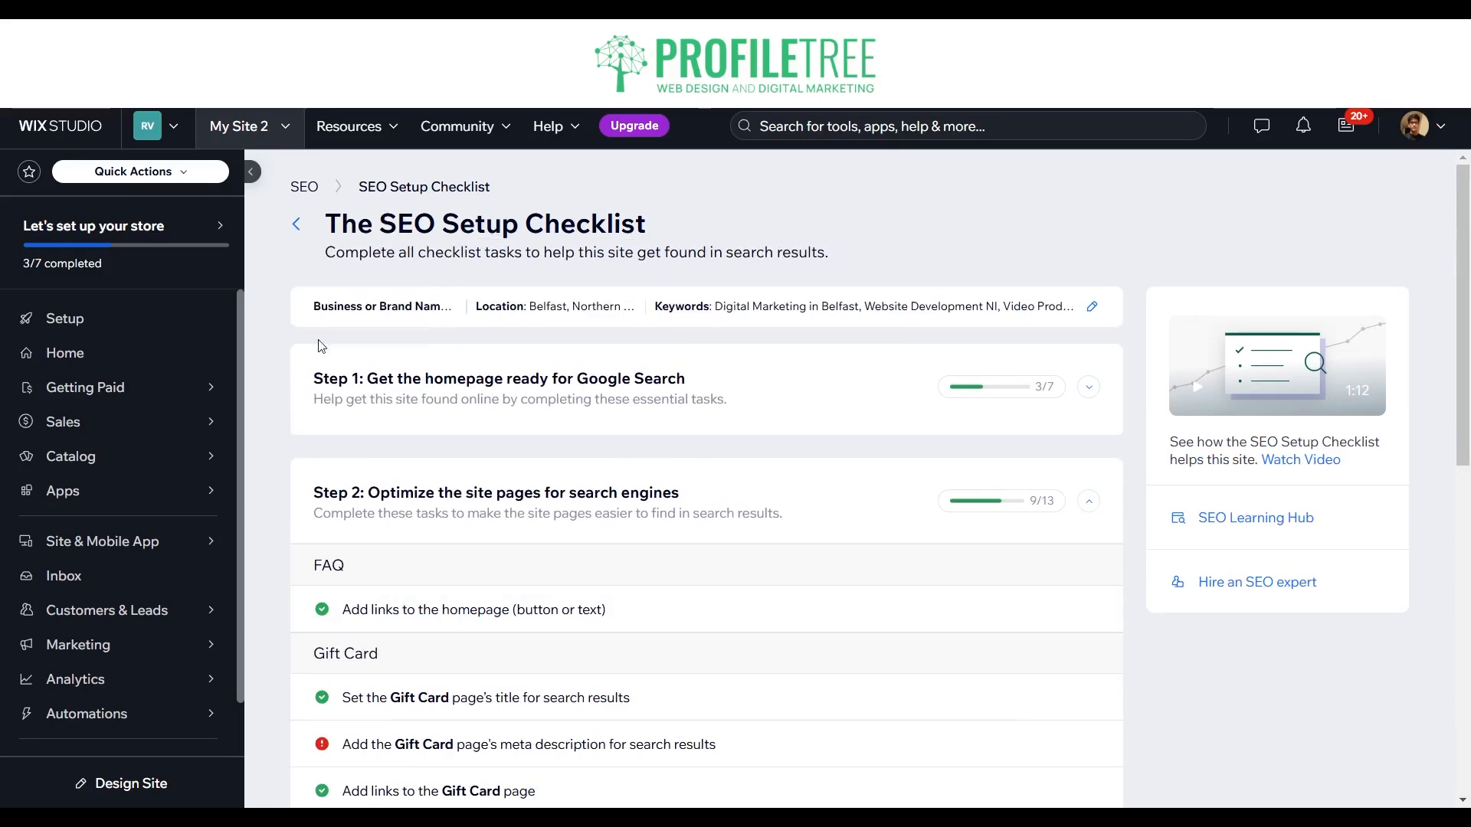
{"action": "scroll", "coordinate": [514, 414], "scroll_direction": "down", "scroll_amount": 3}
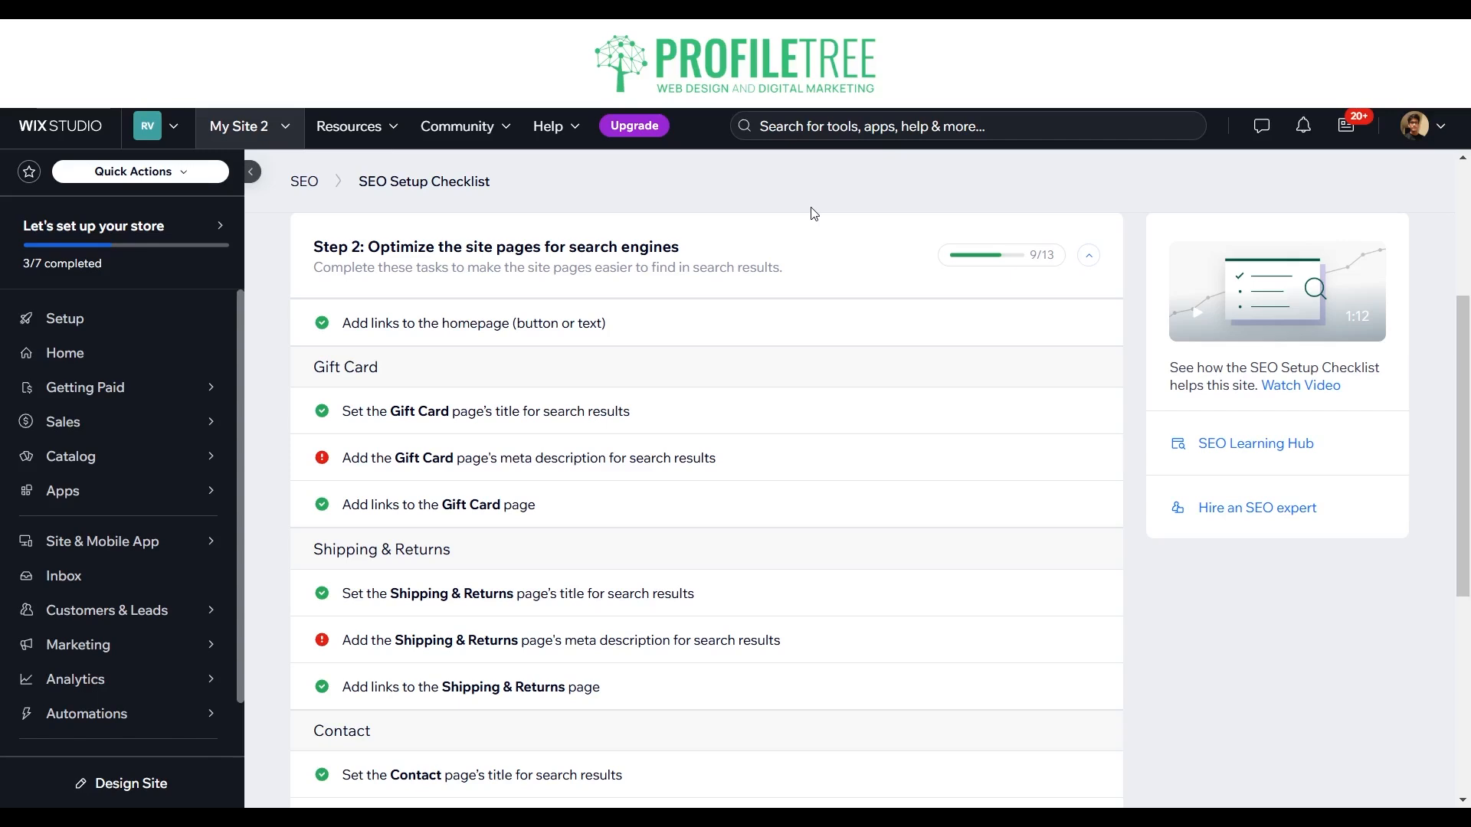
{"action": "scroll", "coordinate": [559, 322], "scroll_direction": "up", "scroll_amount": 3}
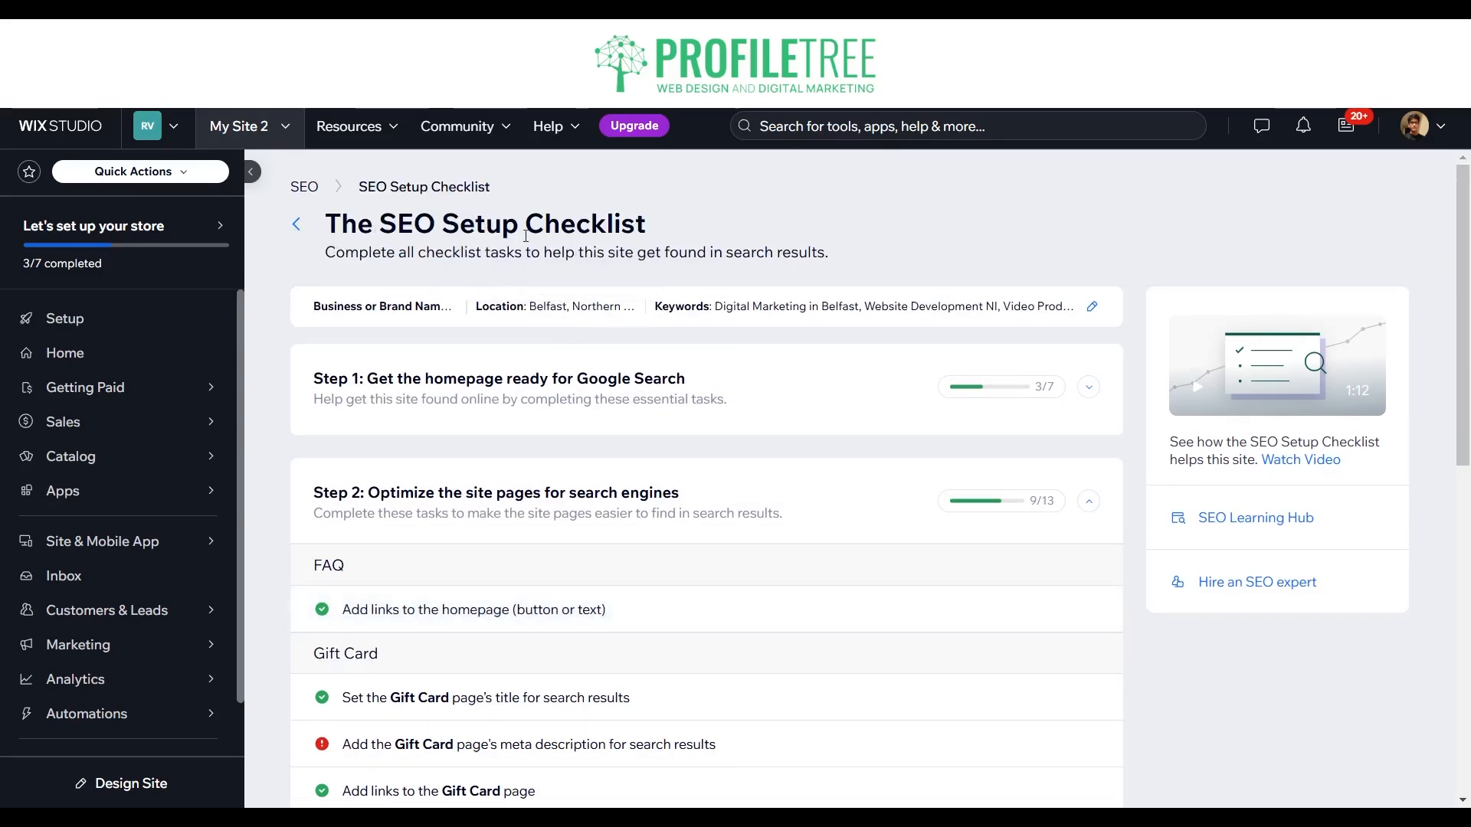
{"action": "scroll", "coordinate": [526, 236], "scroll_direction": "down", "scroll_amount": 1}
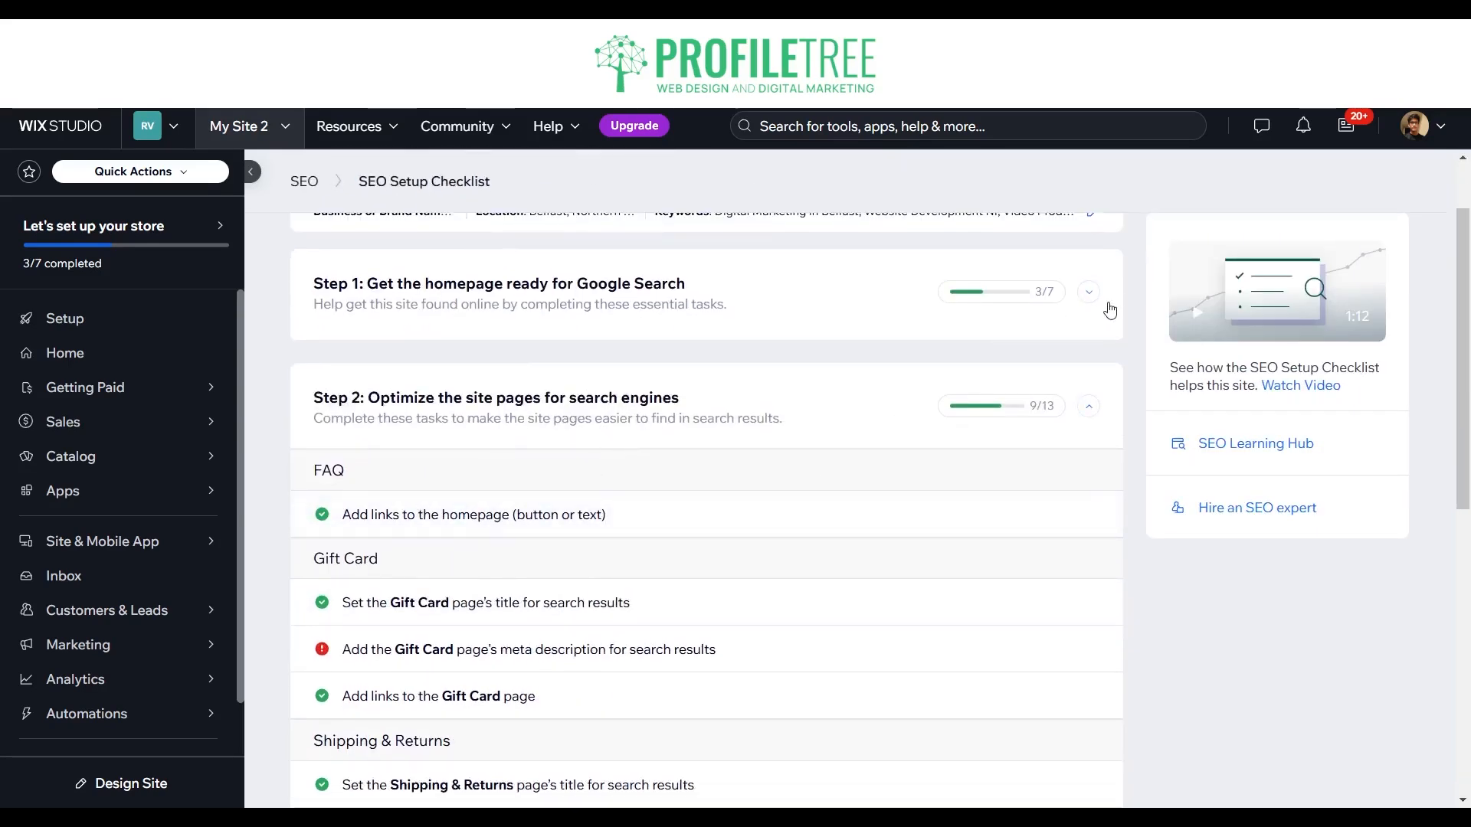
{"action": "scroll", "coordinate": [1044, 319], "scroll_direction": "up", "scroll_amount": 1}
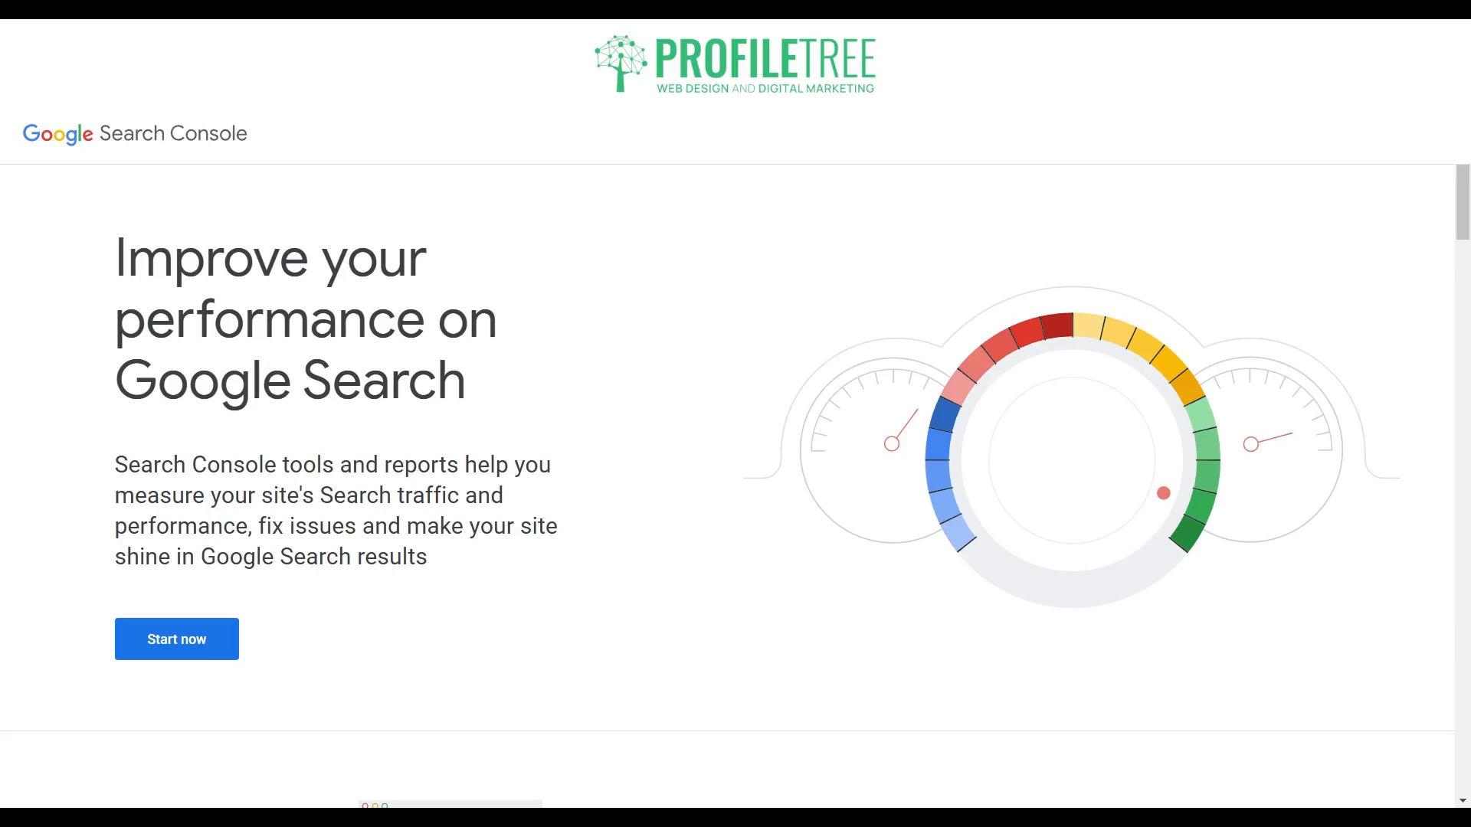
Step: Switch to Google Search Console, start it, and review the web search clicks, Search results performance report and top queries for profiletree.com
{"action": "left_click", "coordinate": [187, 645]}
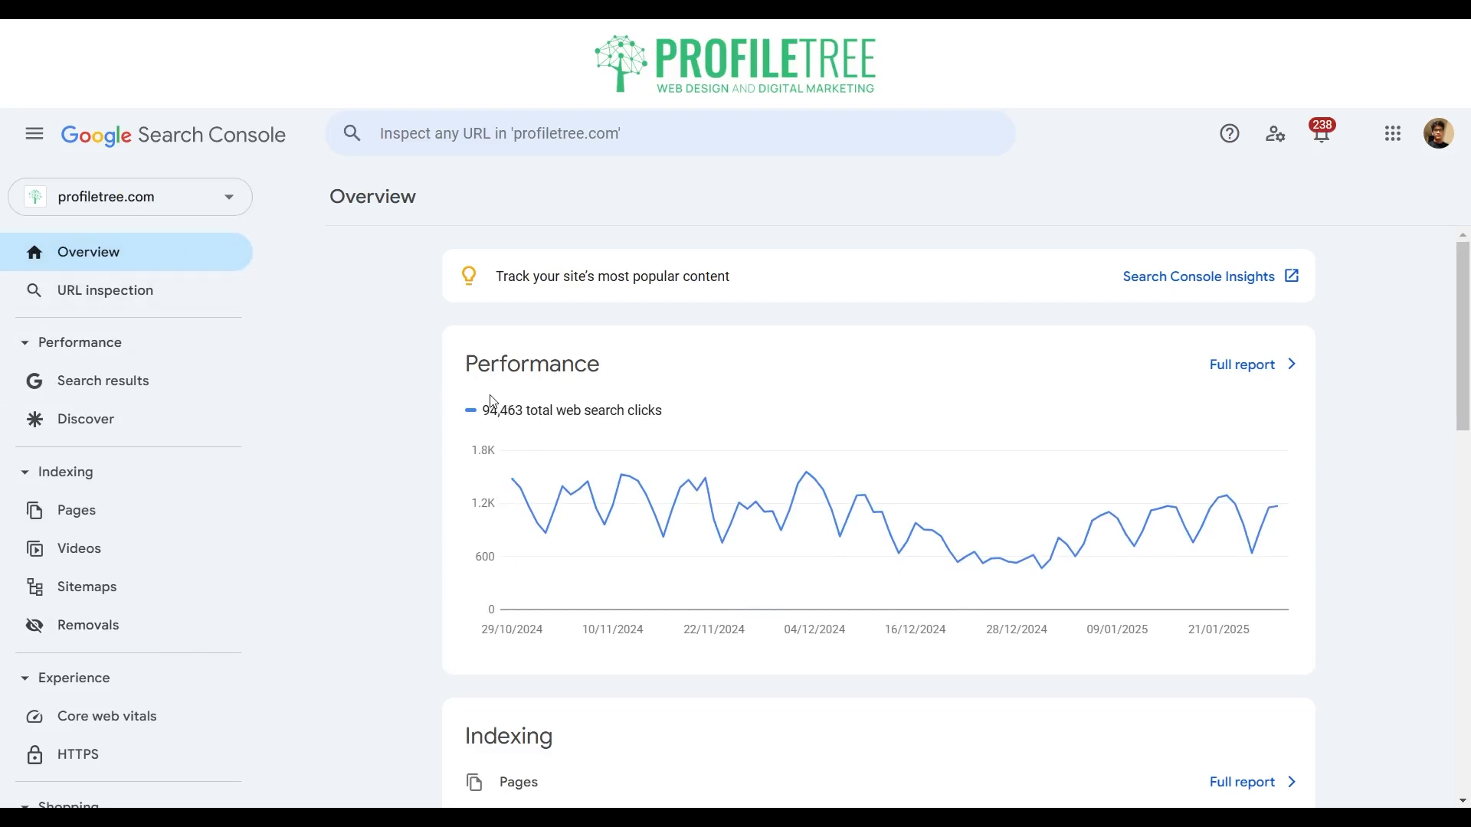
{"action": "left_click_drag", "start_coordinate": [482, 411], "coordinate": [672, 428]}
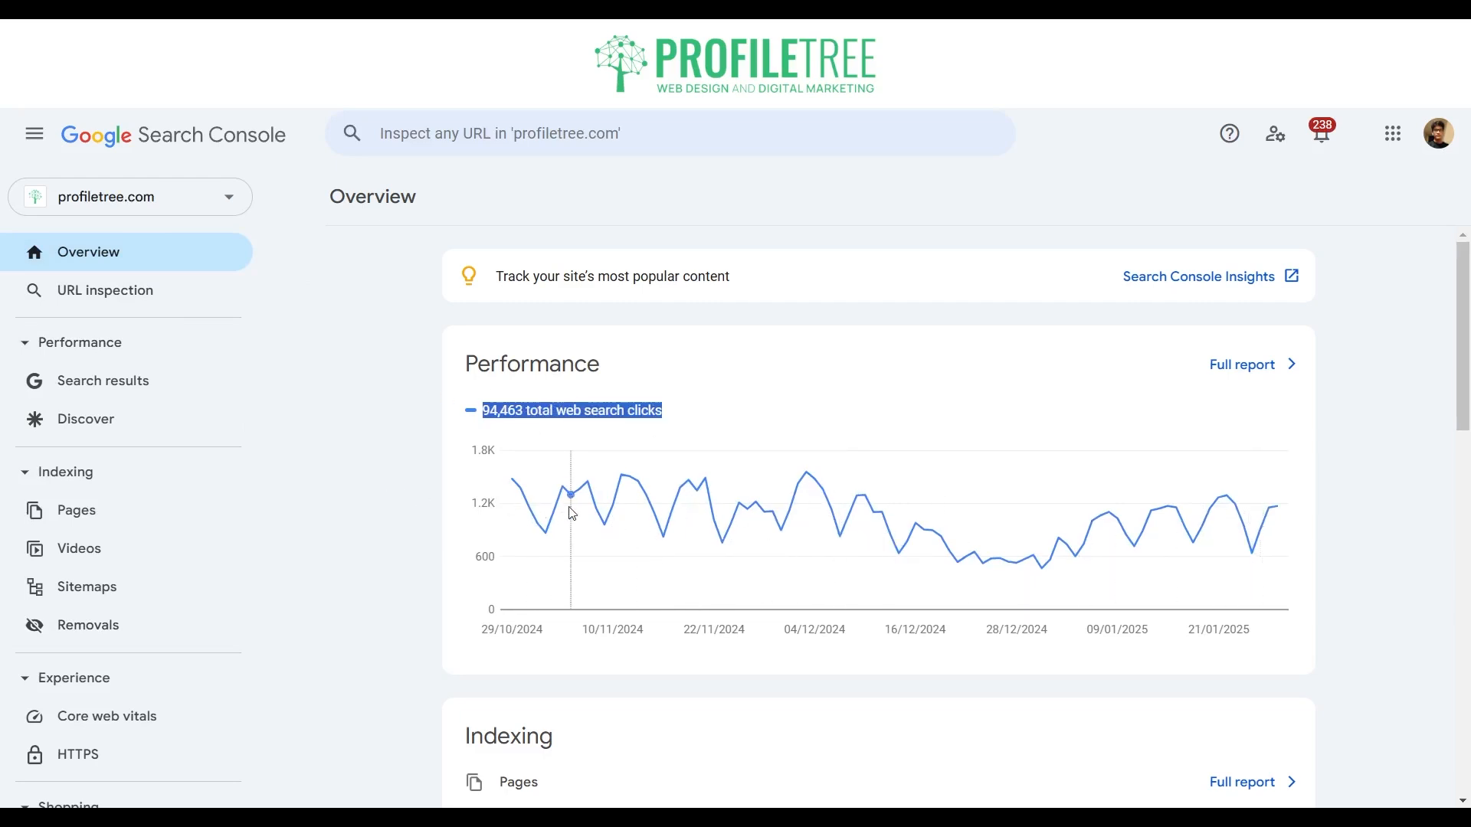
{"action": "left_click", "coordinate": [101, 383]}
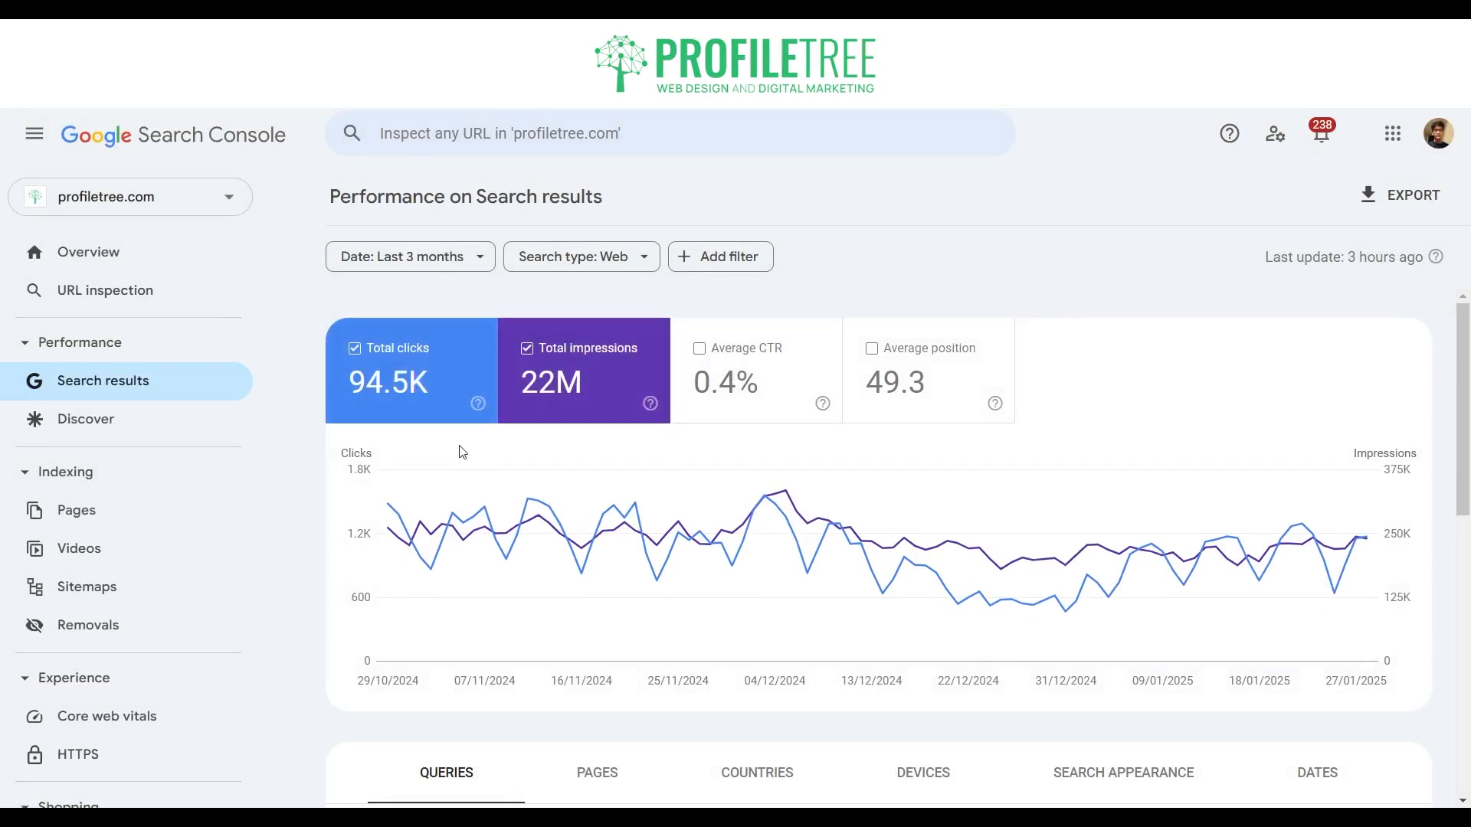
{"action": "scroll", "coordinate": [457, 453], "scroll_direction": "down", "scroll_amount": 5}
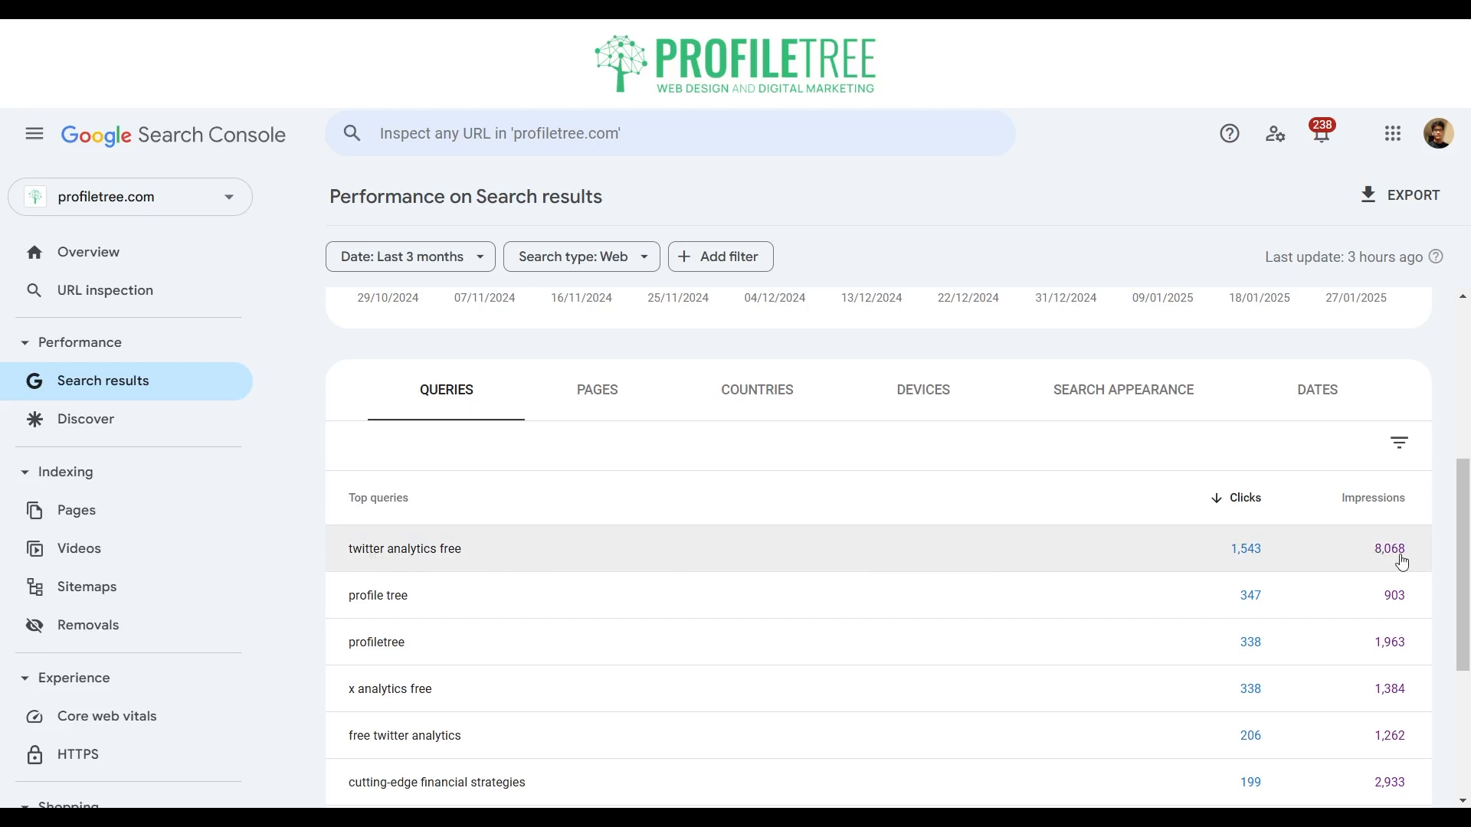
{"action": "scroll", "coordinate": [860, 460], "scroll_direction": "down", "scroll_amount": 1}
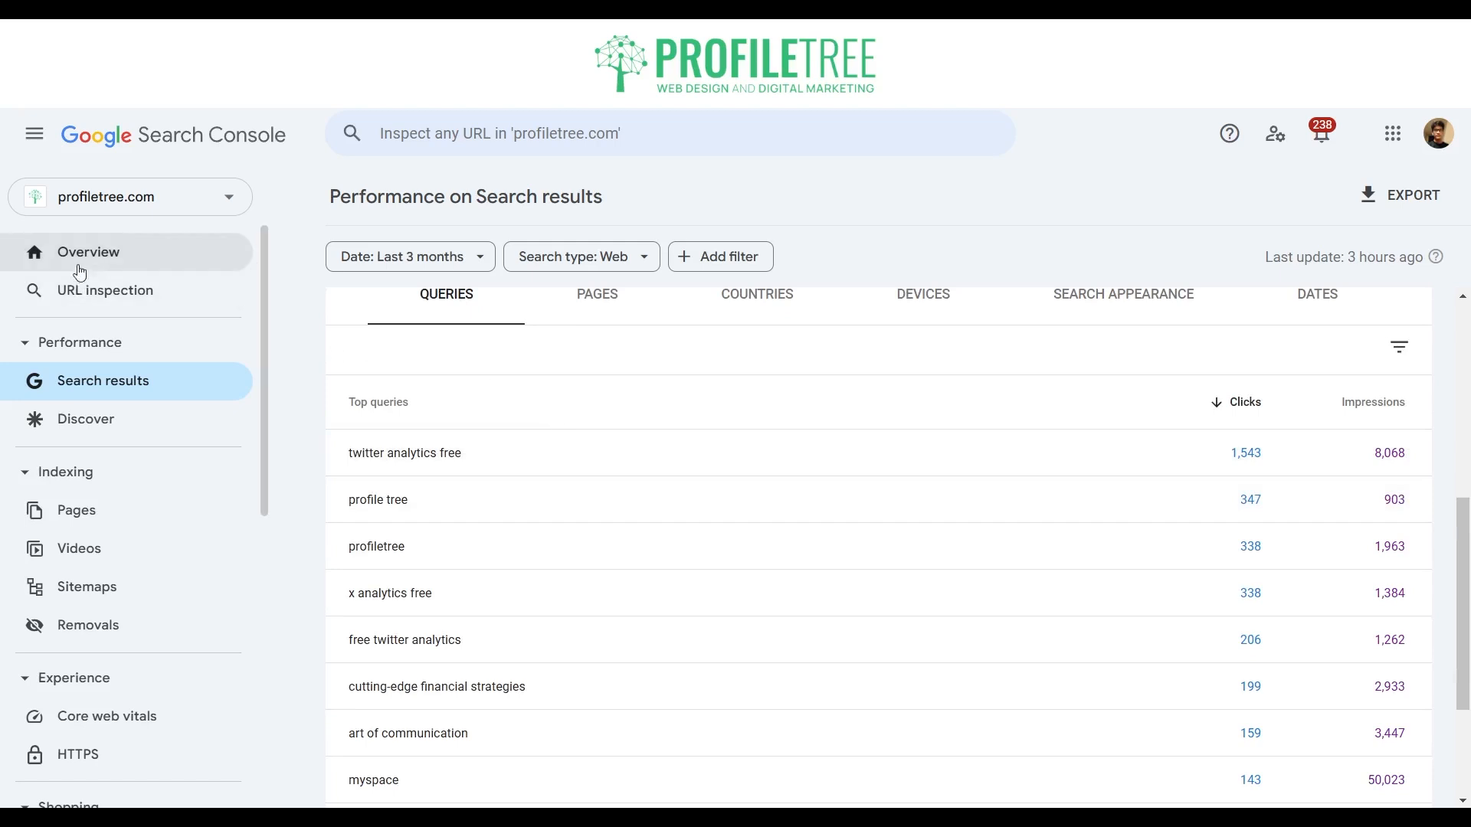
Step: Start adding a new property to review the Domain and URL prefix property types, and cancel without adding one
{"action": "left_click", "coordinate": [164, 207]}
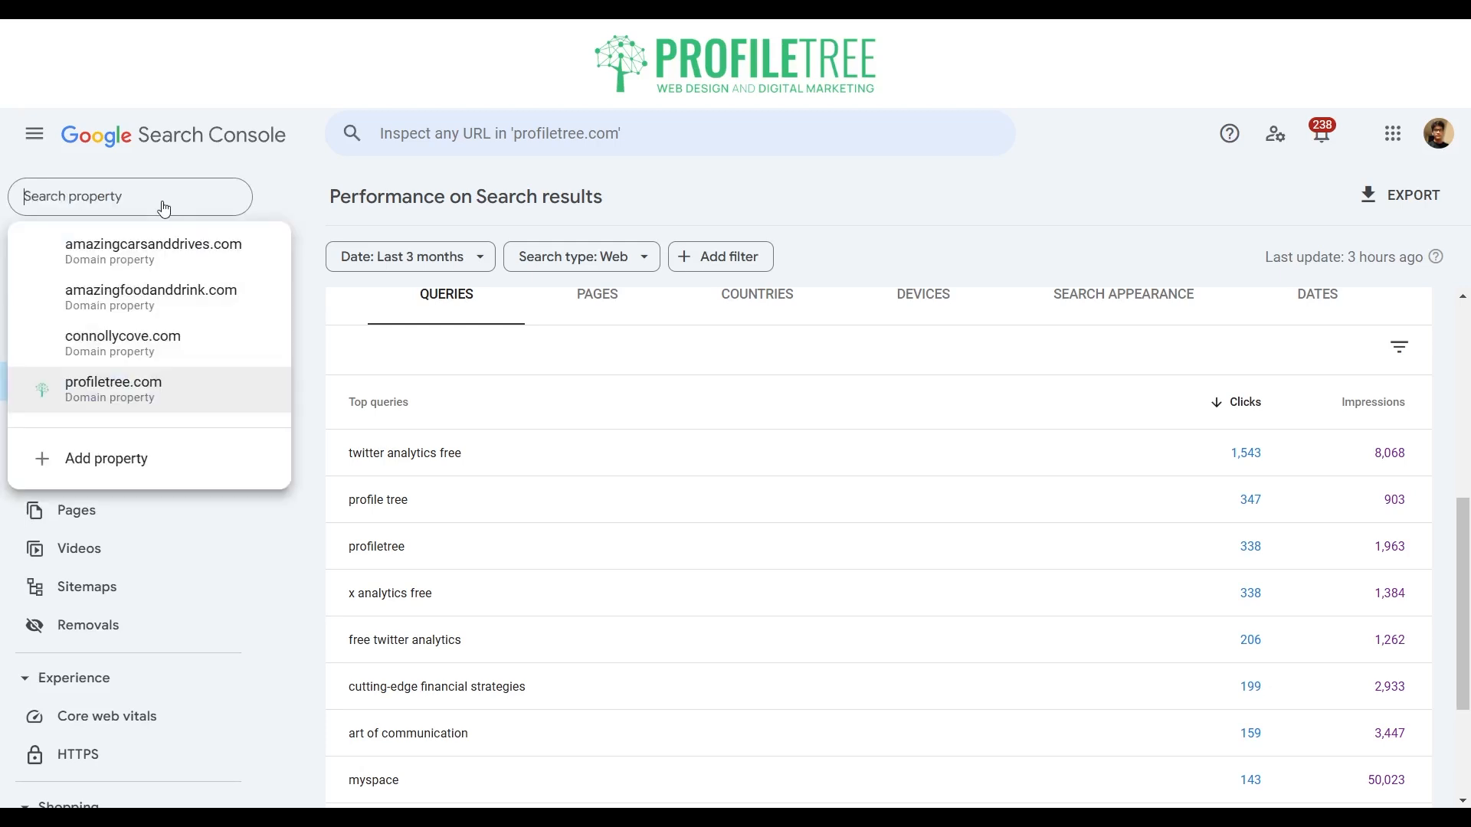
{"action": "left_click", "coordinate": [102, 460]}
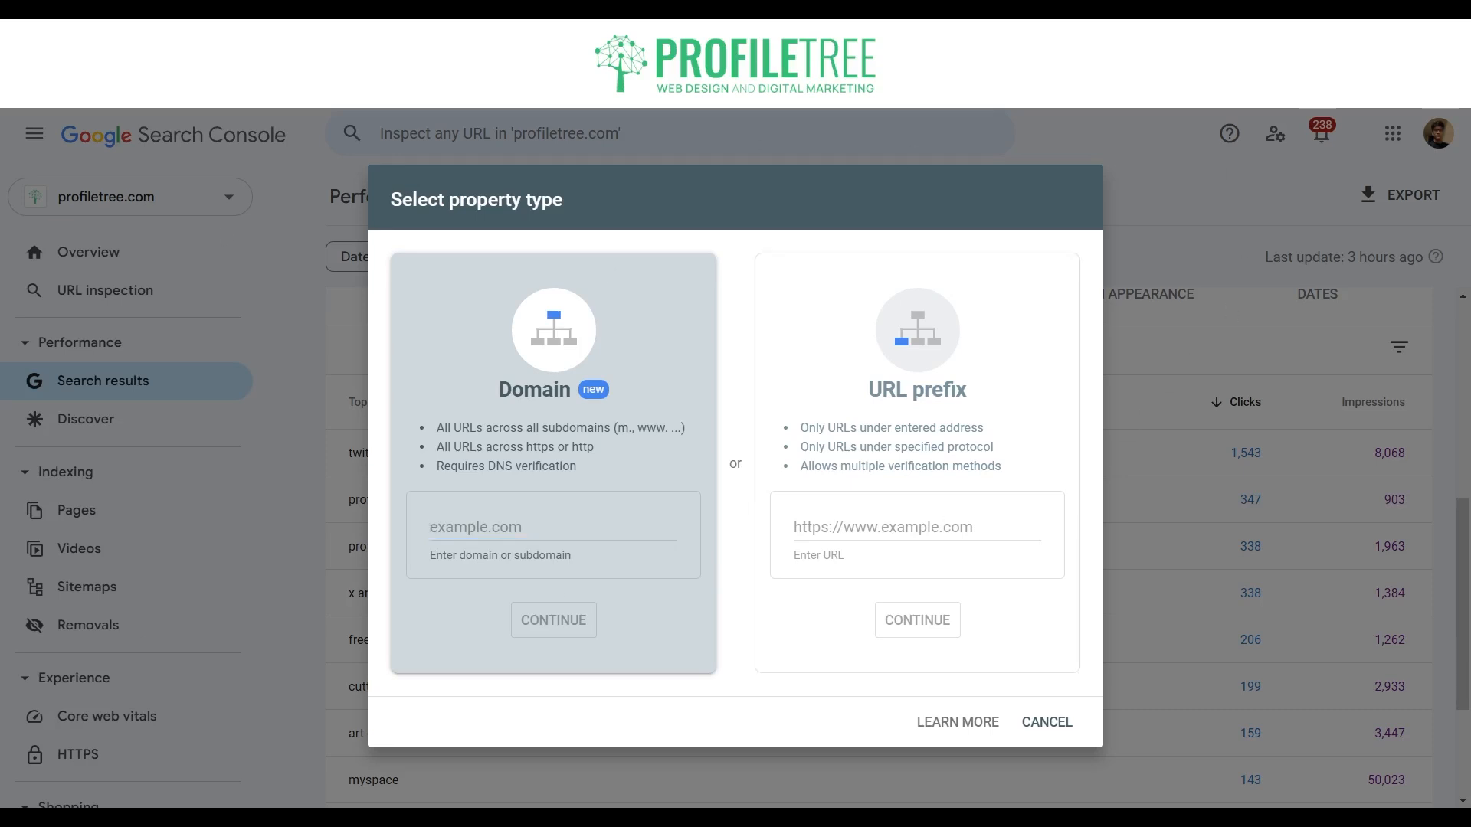
{"action": "left_click", "coordinate": [1047, 723]}
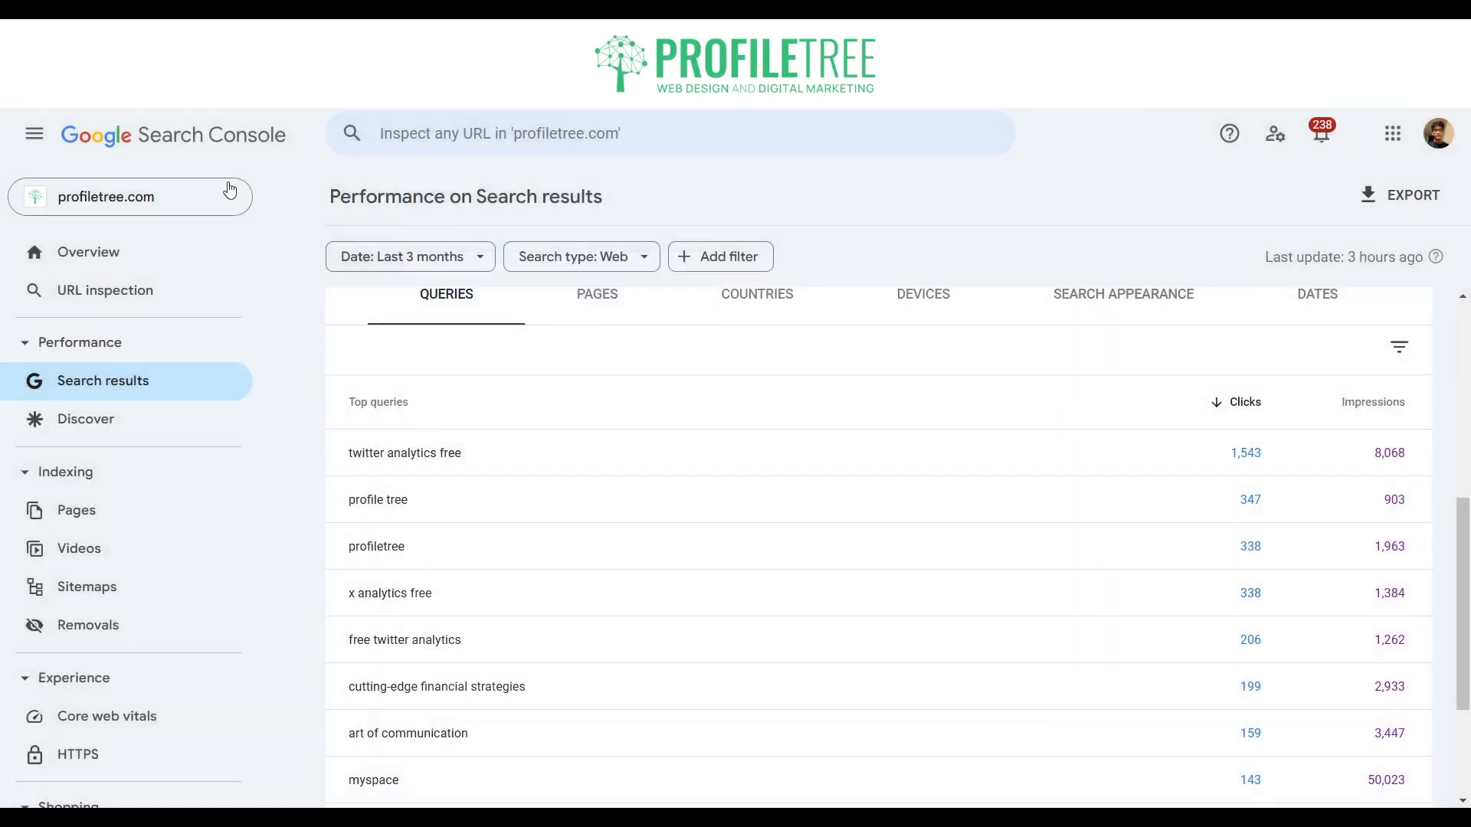
{"action": "scroll", "coordinate": [610, 417], "scroll_direction": "up", "scroll_amount": 1}
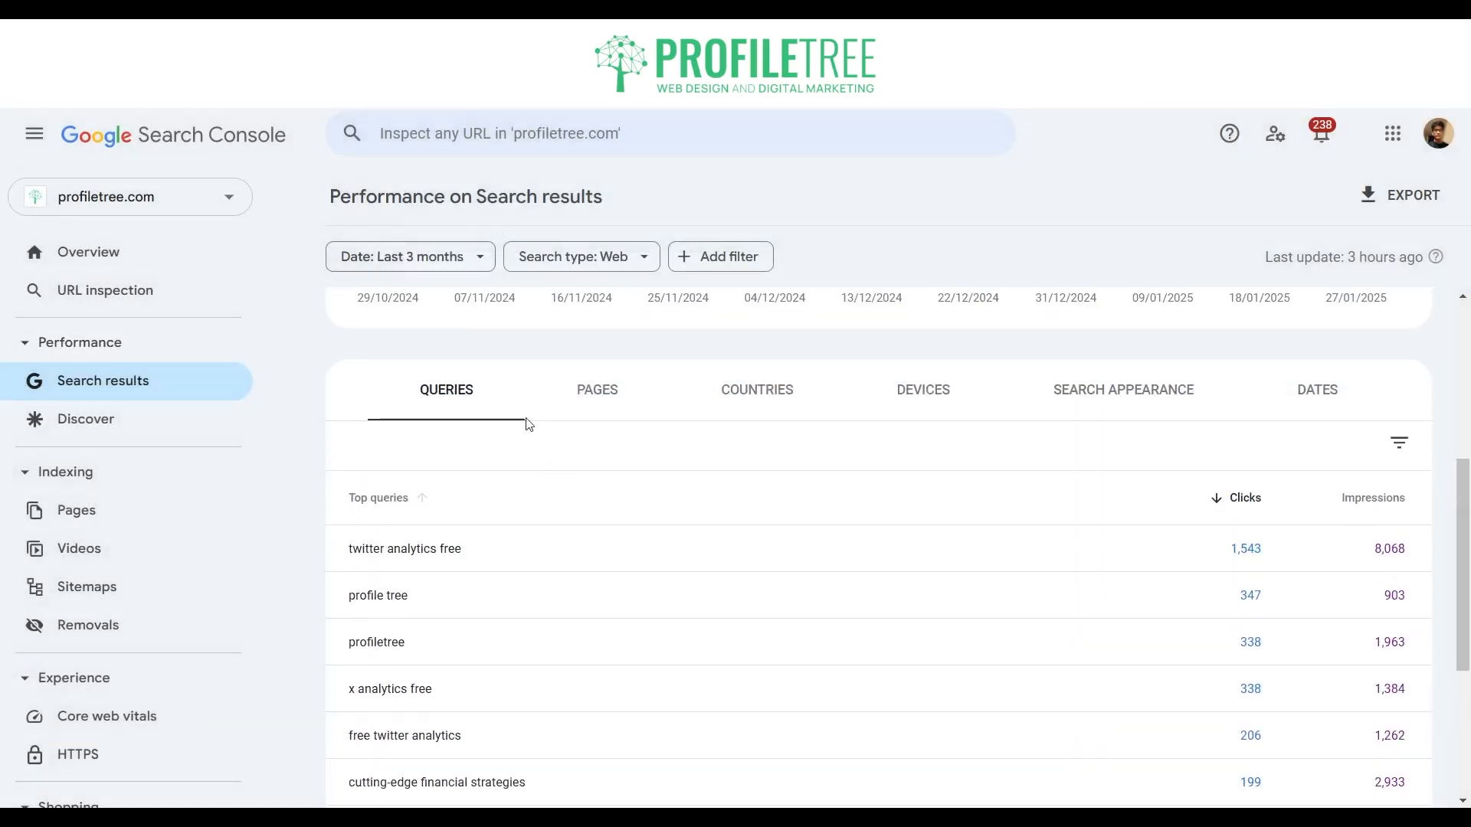
{"action": "scroll", "coordinate": [562, 427], "scroll_direction": "down", "scroll_amount": 4}
{"action": "scroll", "coordinate": [618, 410], "scroll_direction": "up", "scroll_amount": 4}
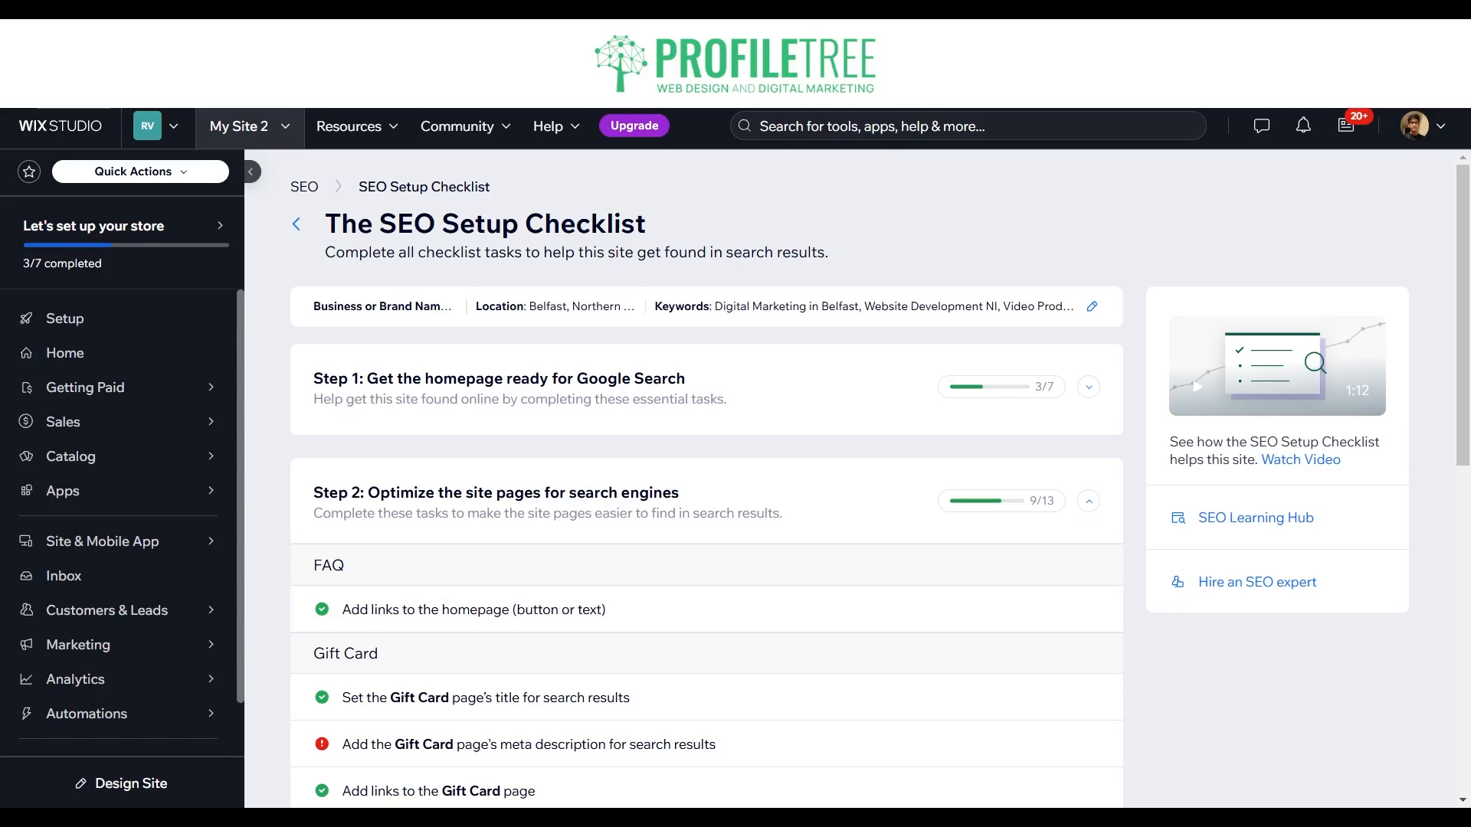
Step: Return to the Wix Studio dashboard, open the Analytics Highlights overview, and review the key stats and visitor traffic sections
{"action": "mouse_move", "coordinate": [115, 680]}
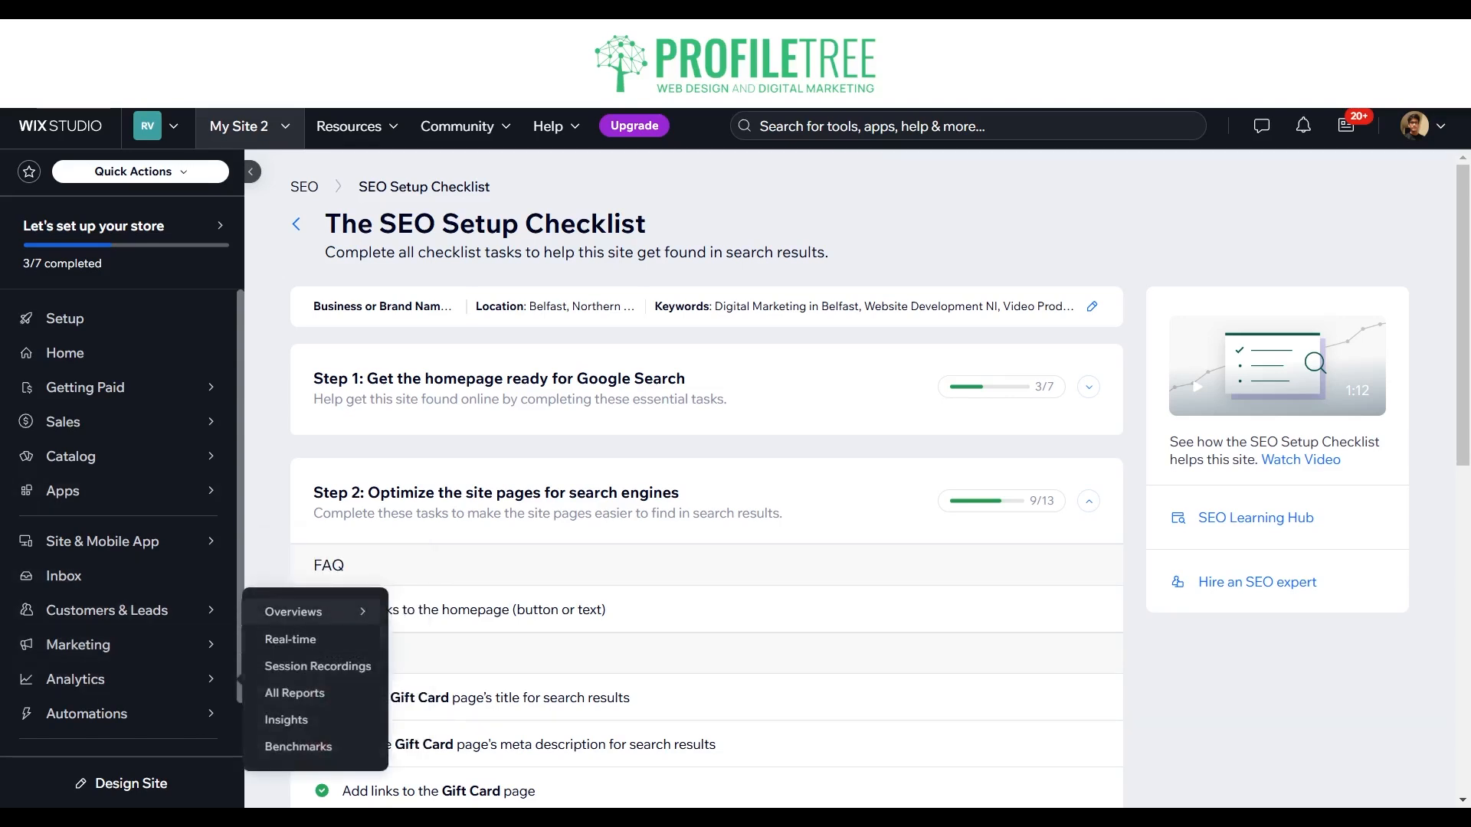
{"action": "mouse_move", "coordinate": [306, 611]}
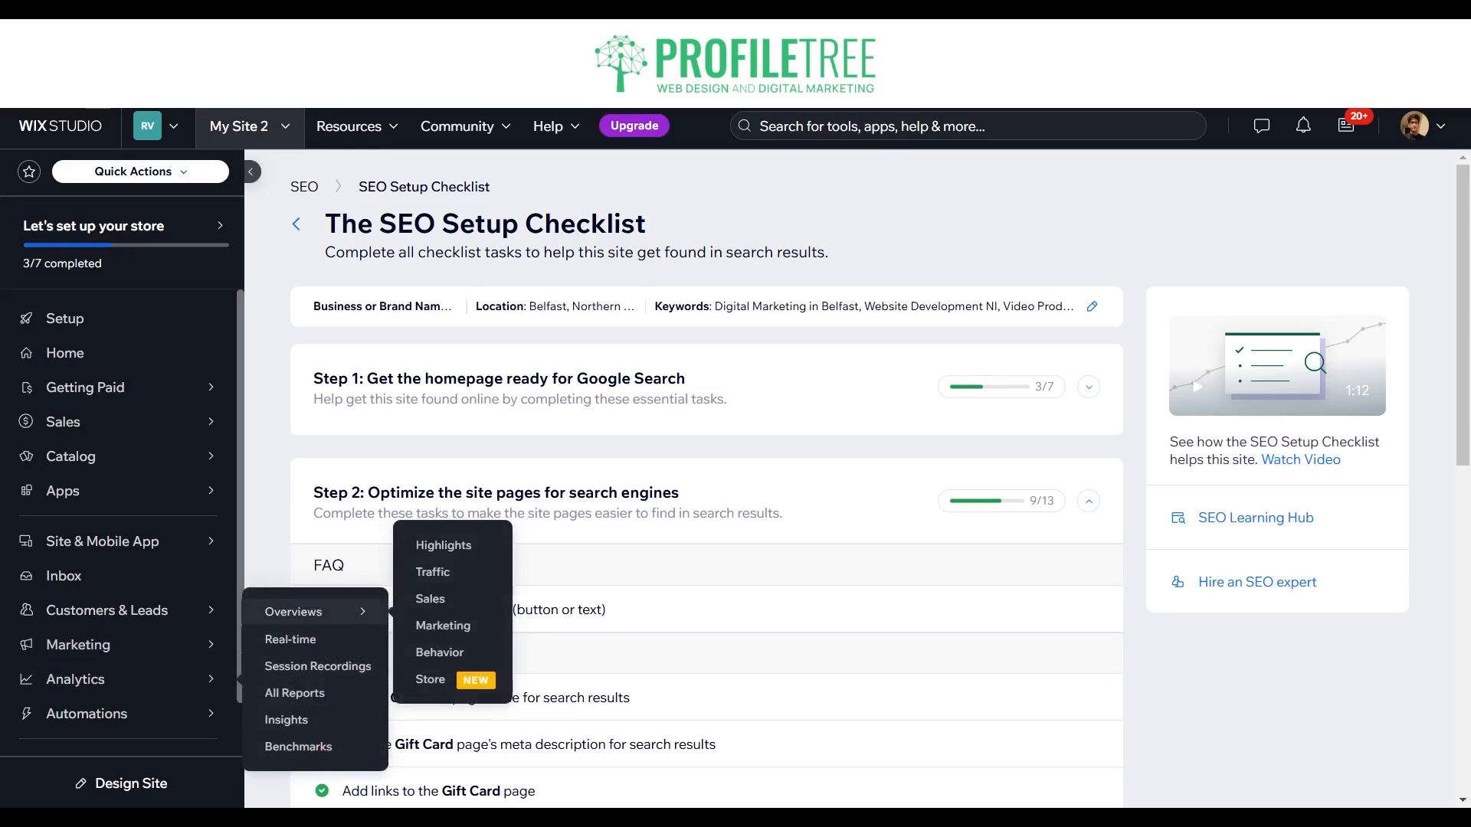
{"action": "left_click", "coordinate": [291, 613]}
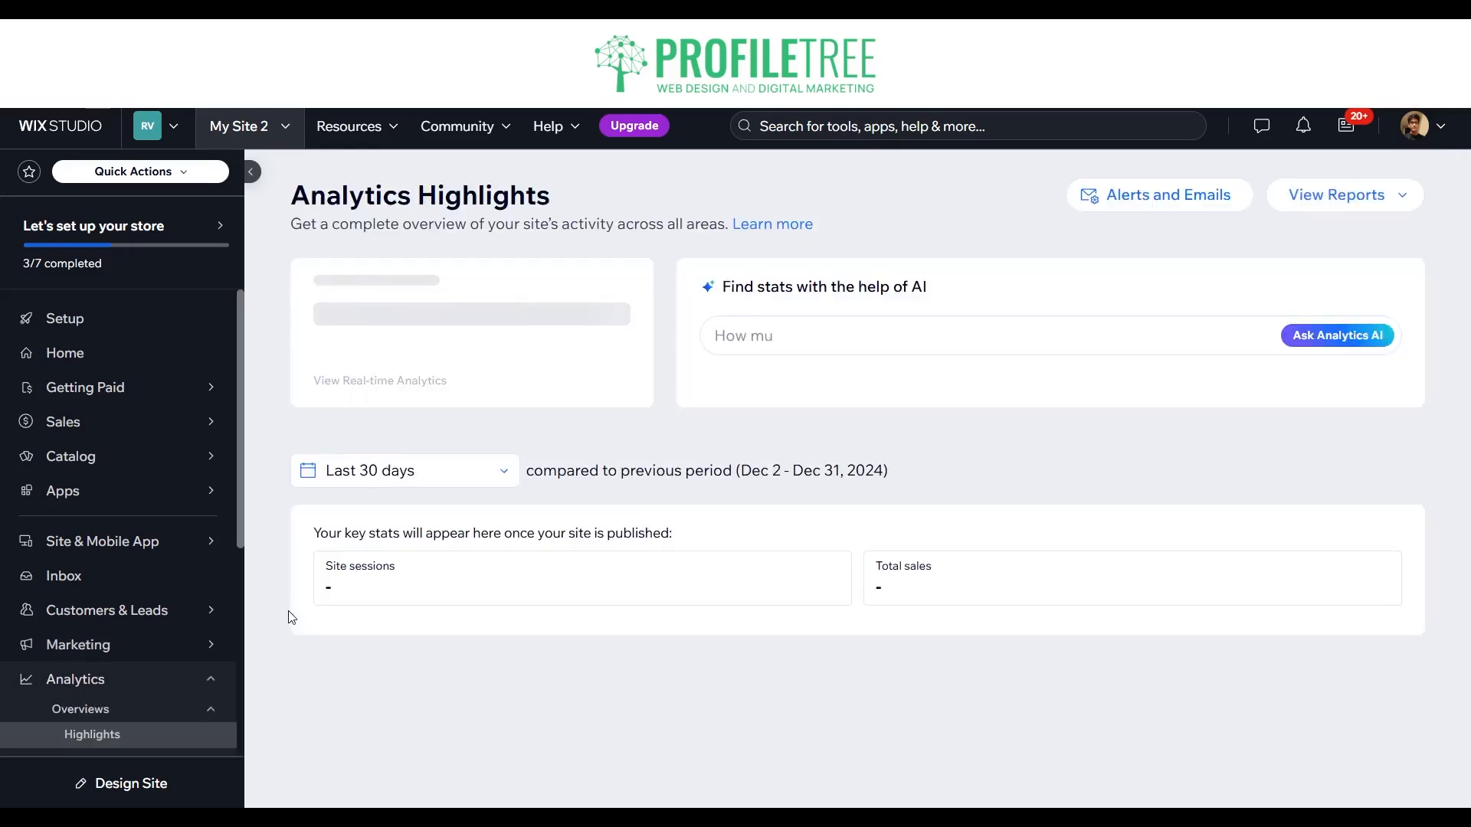
{"action": "scroll", "coordinate": [288, 610], "scroll_direction": "down", "scroll_amount": 2}
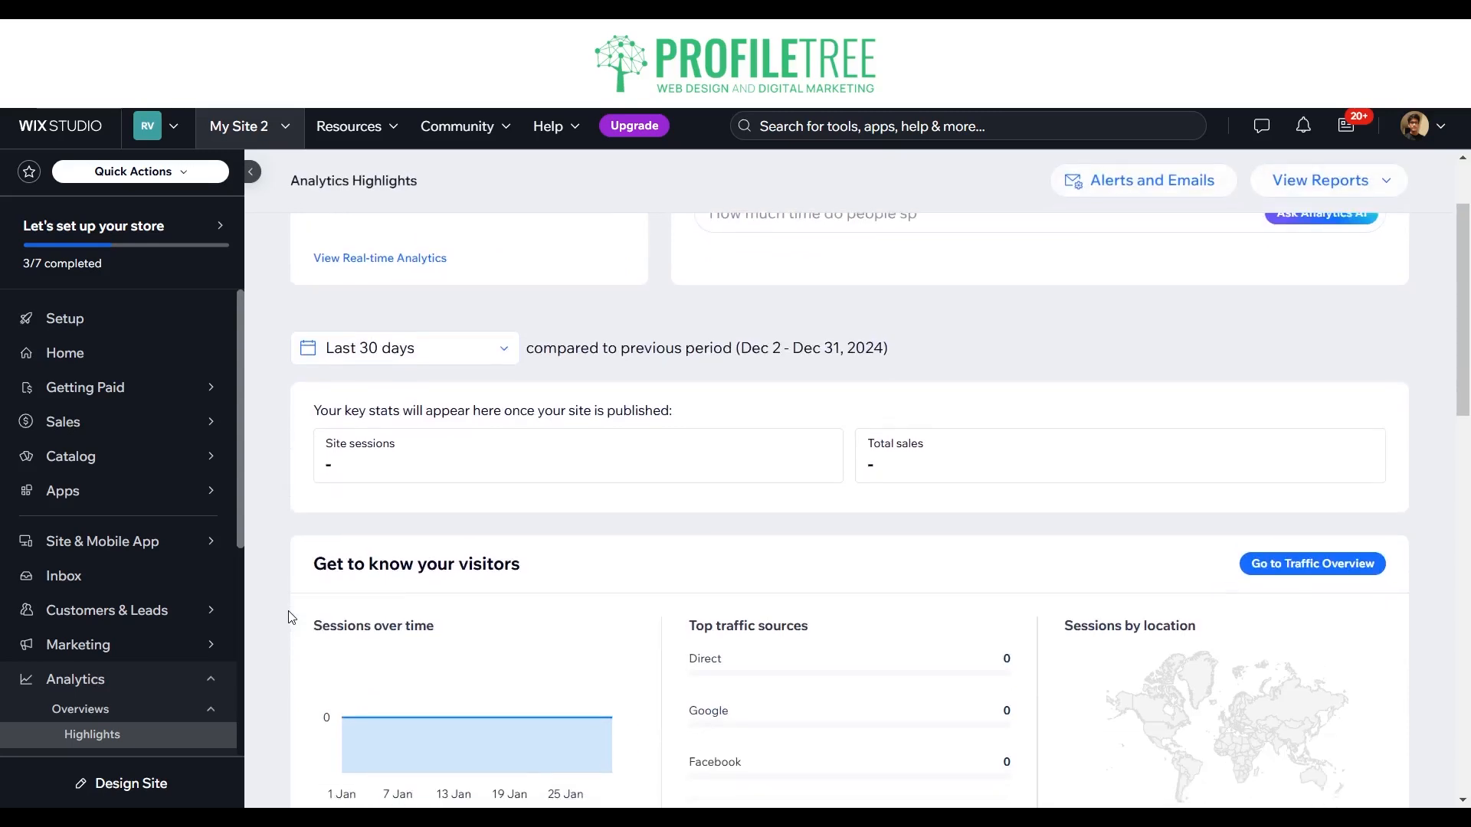
{"action": "scroll", "coordinate": [288, 610], "scroll_direction": "up", "scroll_amount": 2}
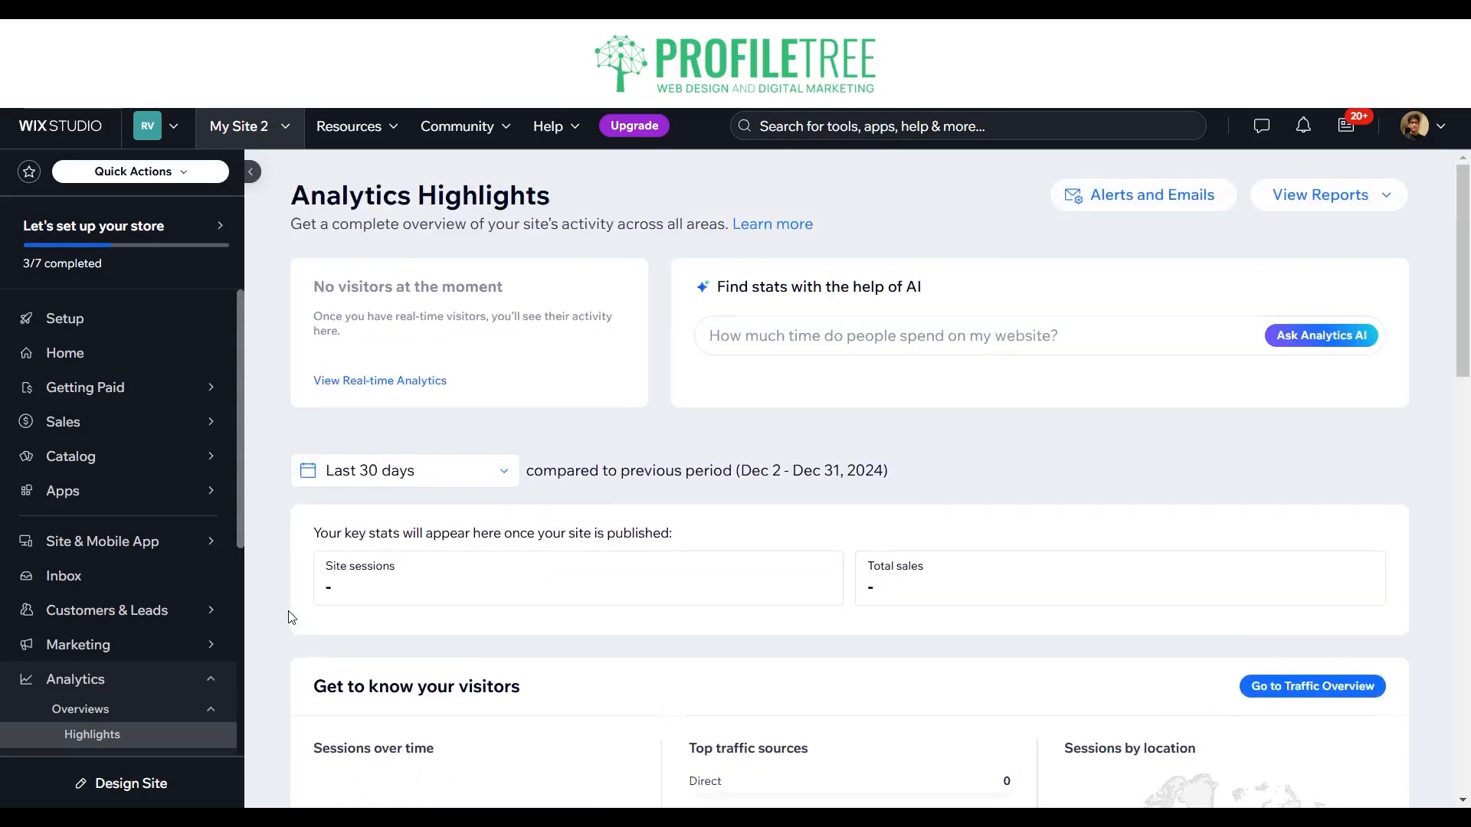
{"action": "scroll", "coordinate": [291, 616], "scroll_direction": "down", "scroll_amount": 3}
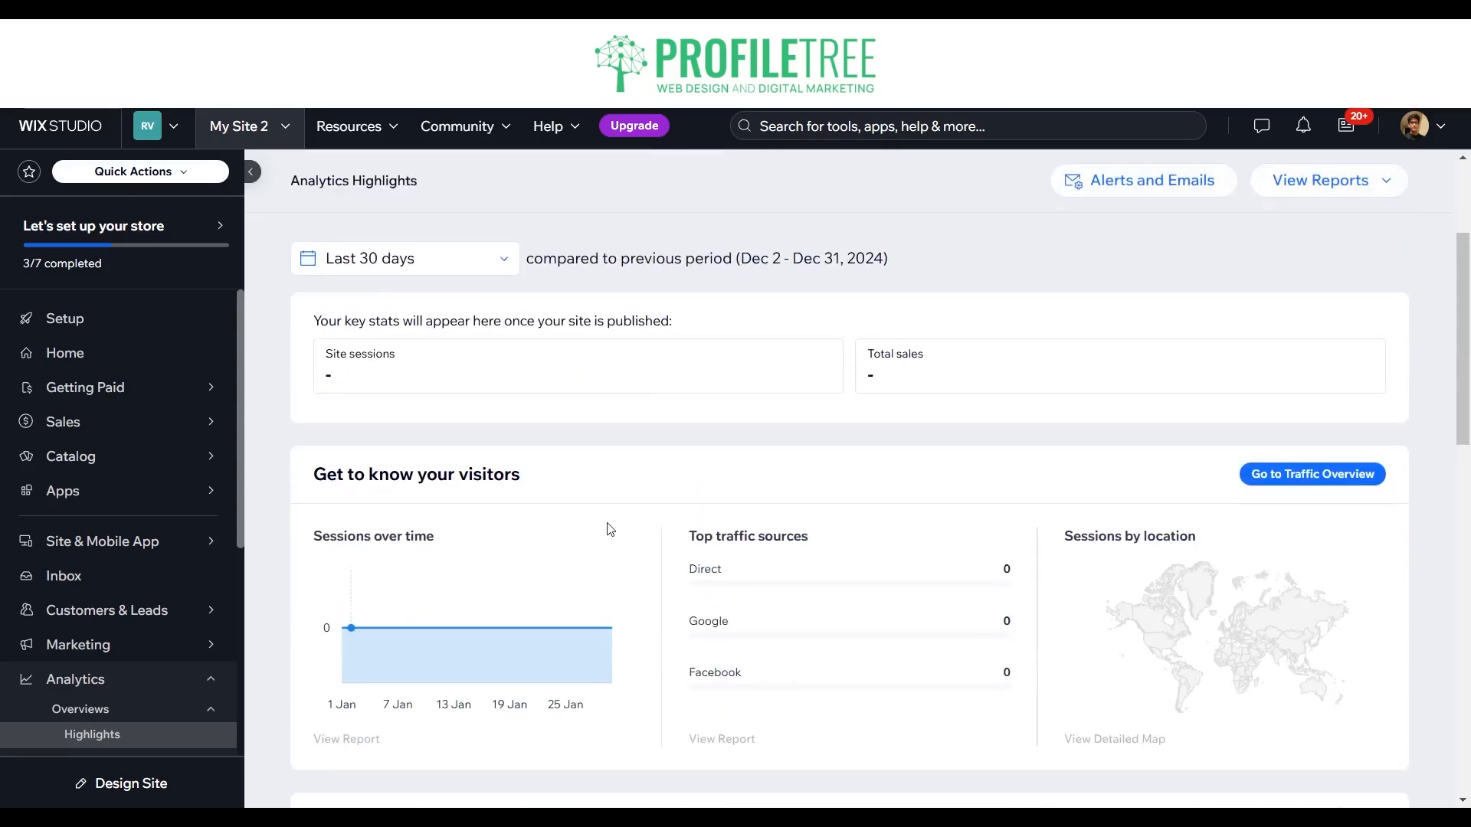
{"action": "scroll", "coordinate": [609, 524], "scroll_direction": "up", "scroll_amount": 3}
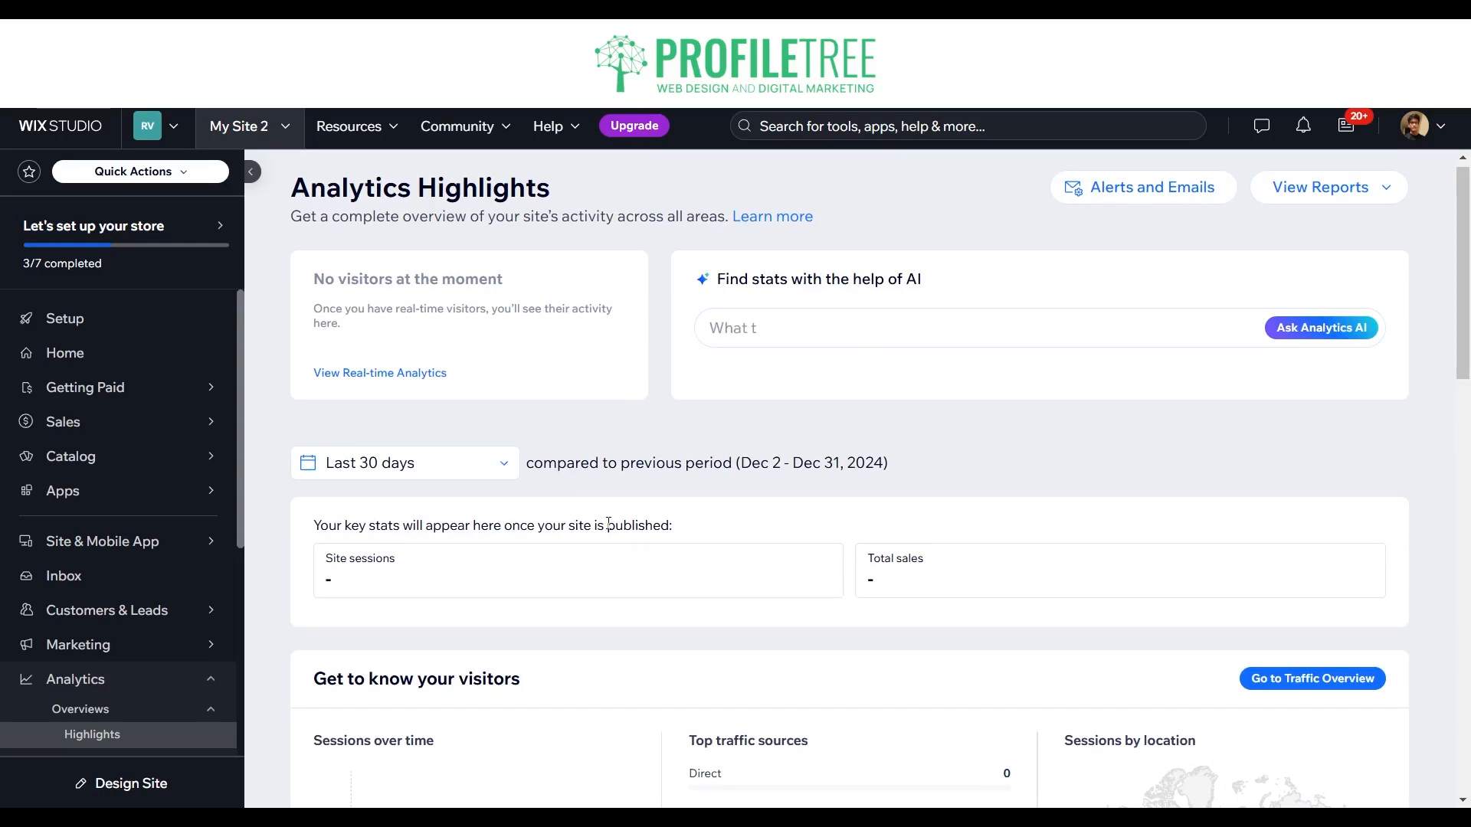
{"action": "scroll", "coordinate": [608, 524], "scroll_direction": "down", "scroll_amount": 3}
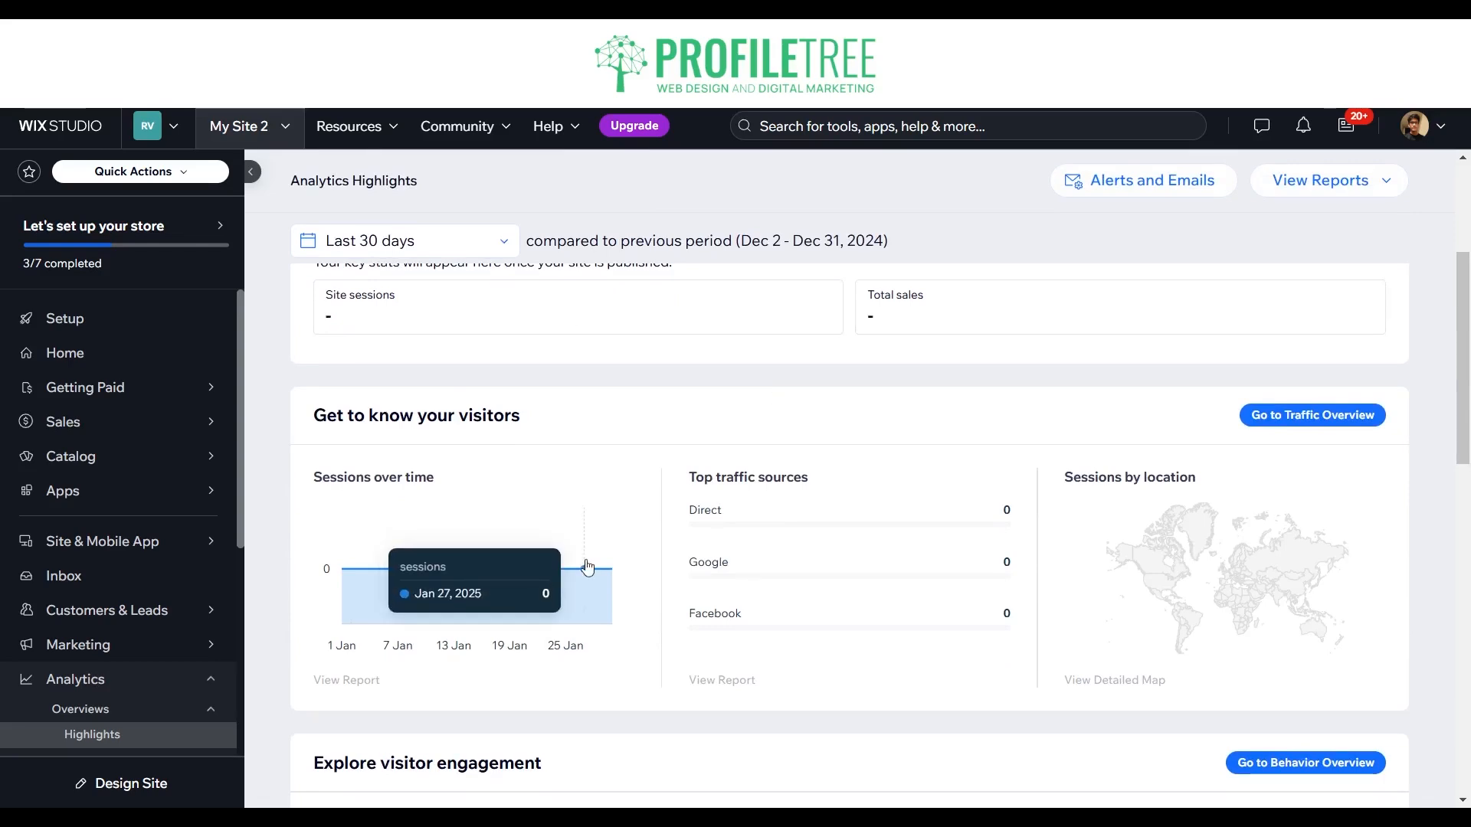
Step: Examine the visitor engagement stats, marketing performance options and sales tracking sections of Analytics Highlights
{"action": "scroll", "coordinate": [587, 566], "scroll_direction": "down", "scroll_amount": 5}
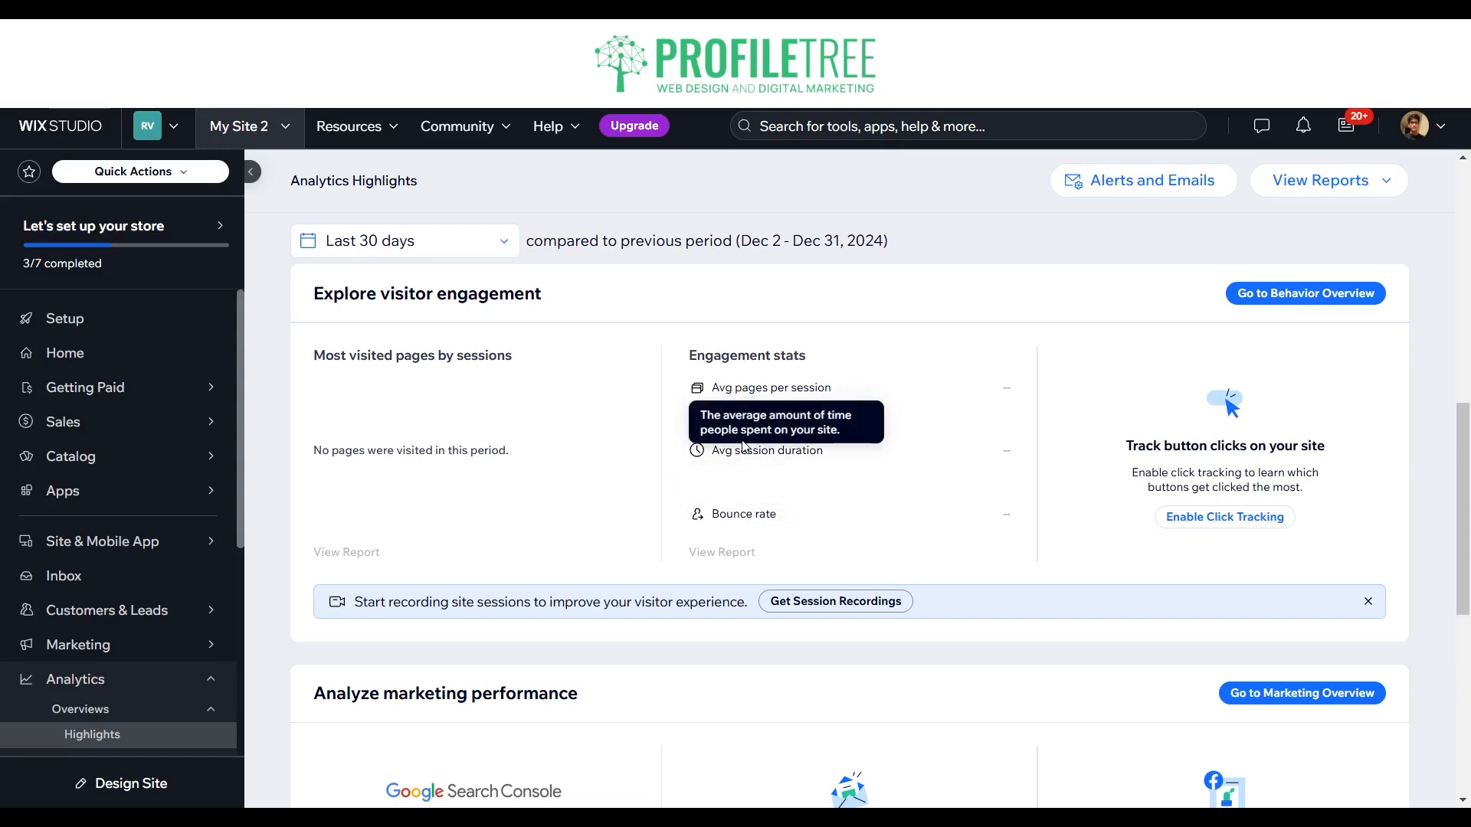
{"action": "mouse_move", "coordinate": [739, 419]}
{"action": "mouse_move", "coordinate": [730, 392]}
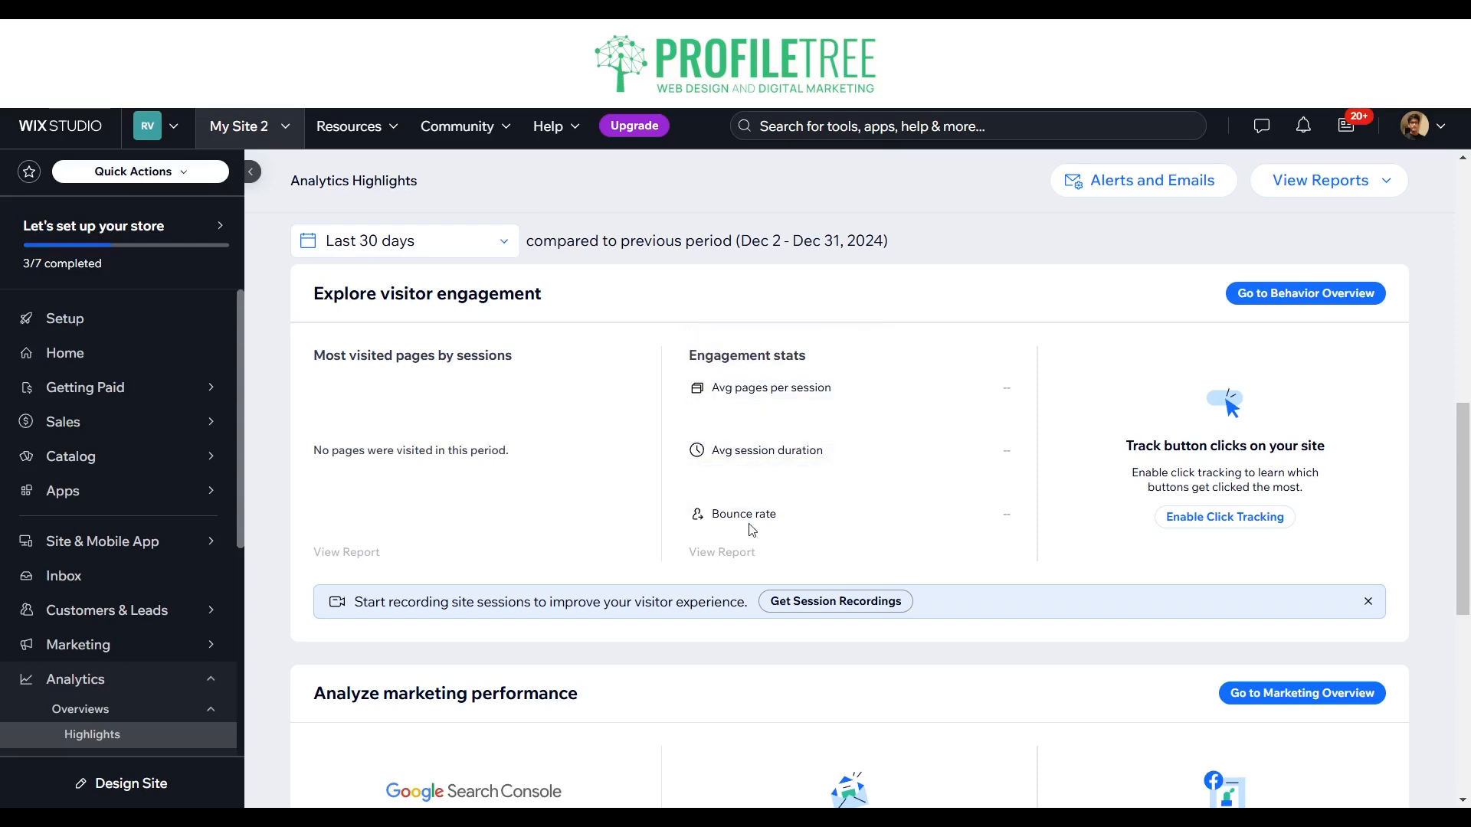
{"action": "mouse_move", "coordinate": [747, 512]}
{"action": "scroll", "coordinate": [529, 630], "scroll_direction": "down", "scroll_amount": 3}
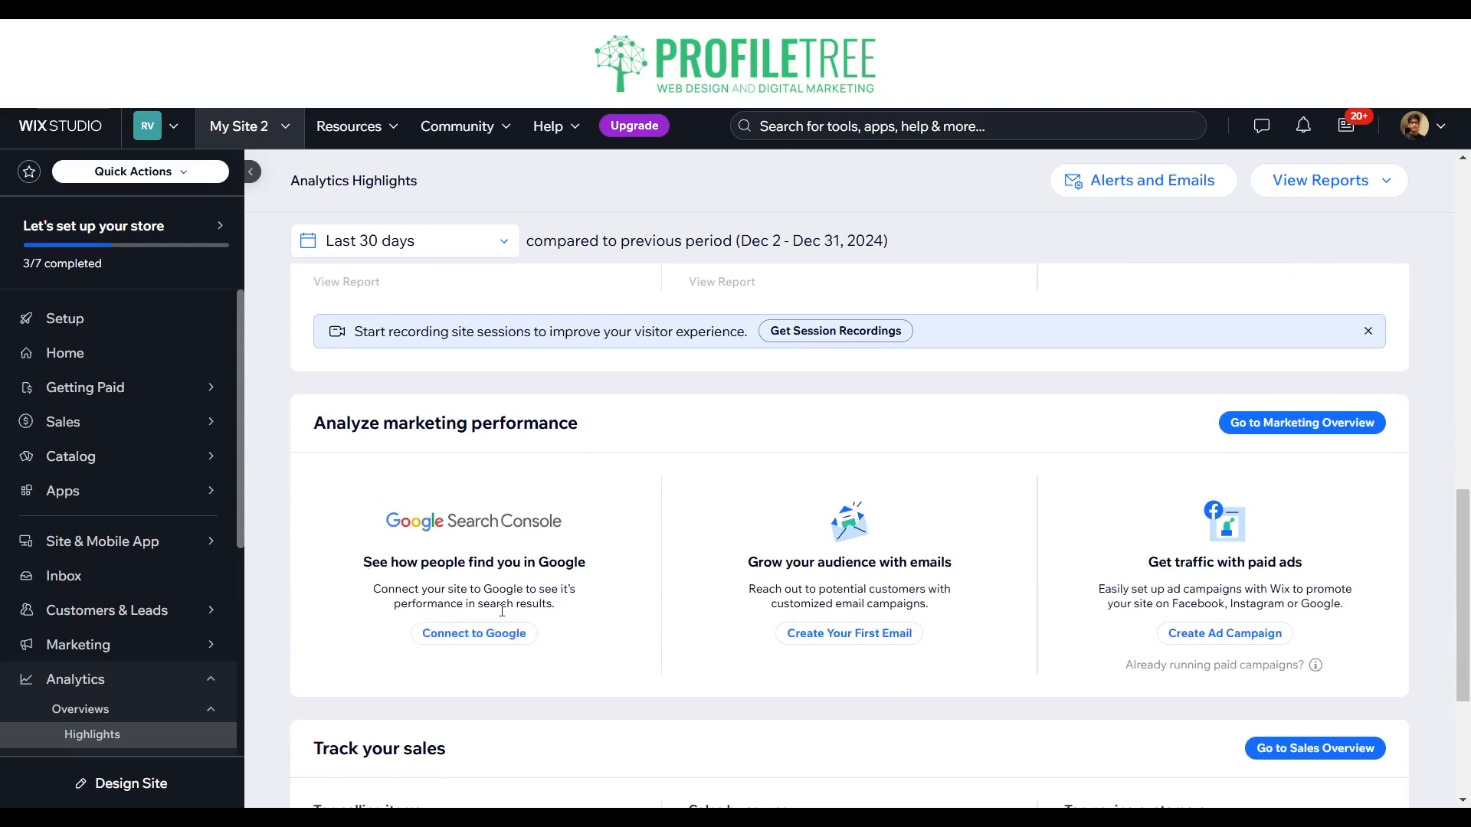
{"action": "scroll", "coordinate": [547, 529], "scroll_direction": "down", "scroll_amount": 1}
{"action": "scroll", "coordinate": [549, 526], "scroll_direction": "down", "scroll_amount": 1}
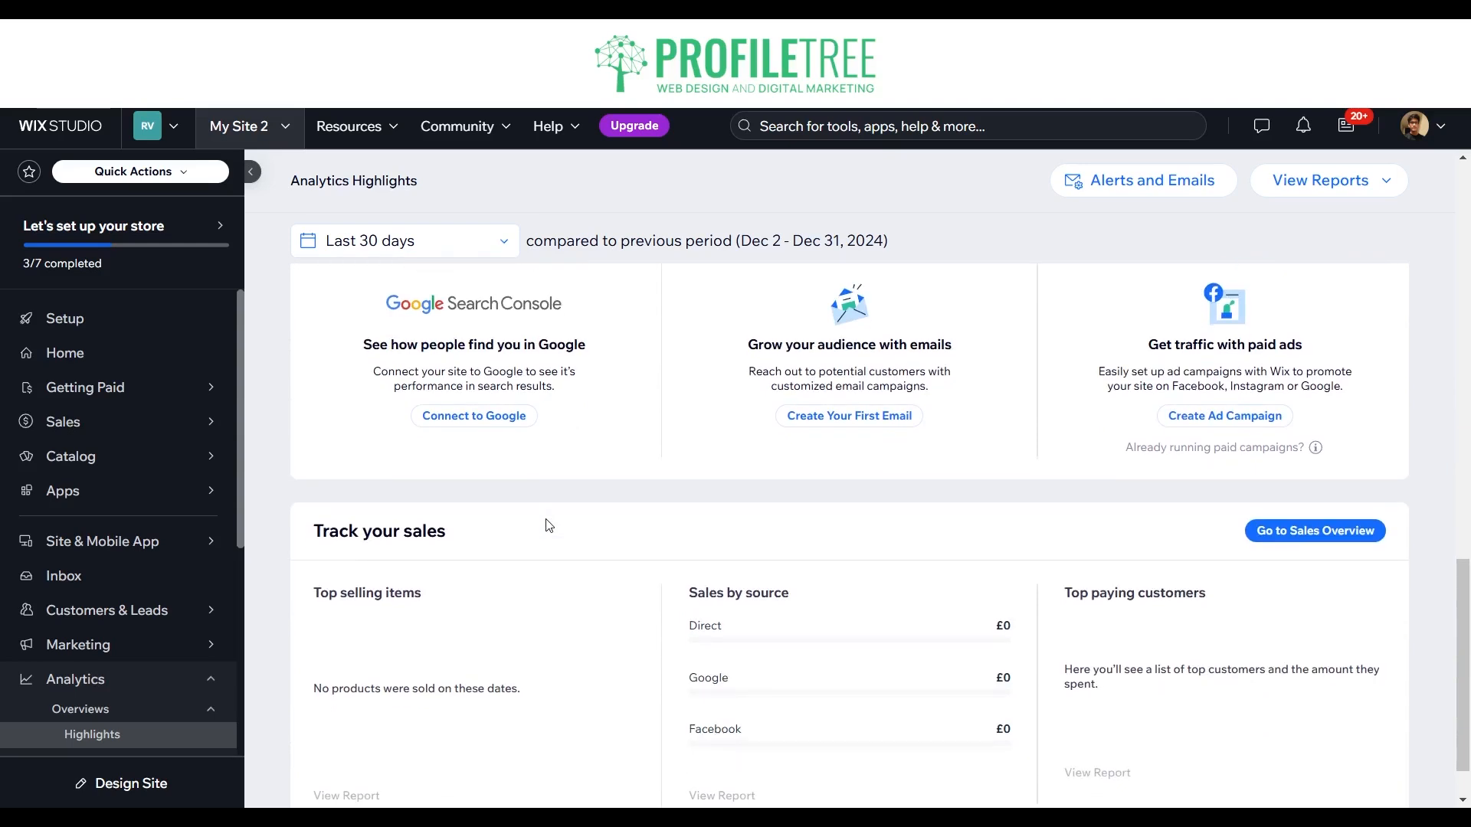